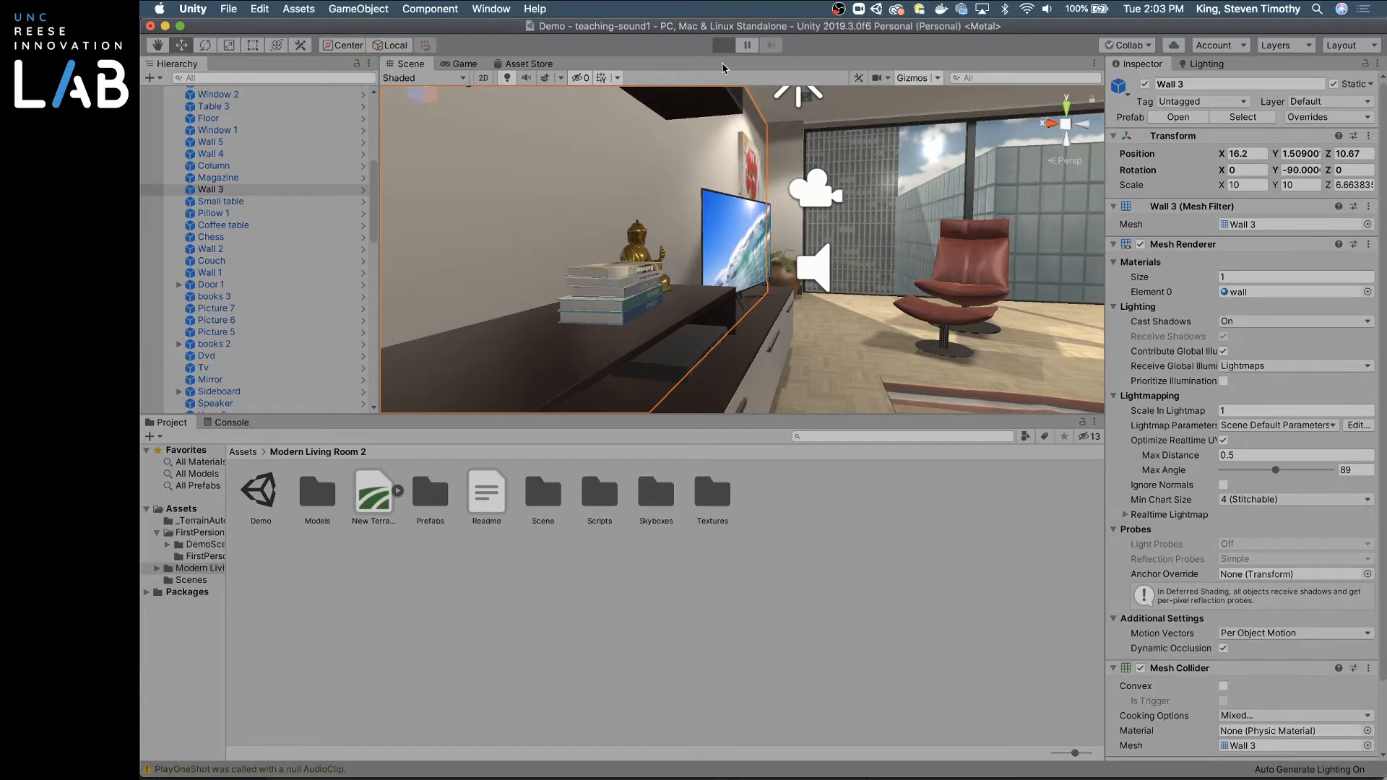
Step: Play the living room scene to try it out in the Game view, and stop playback
click(717, 44)
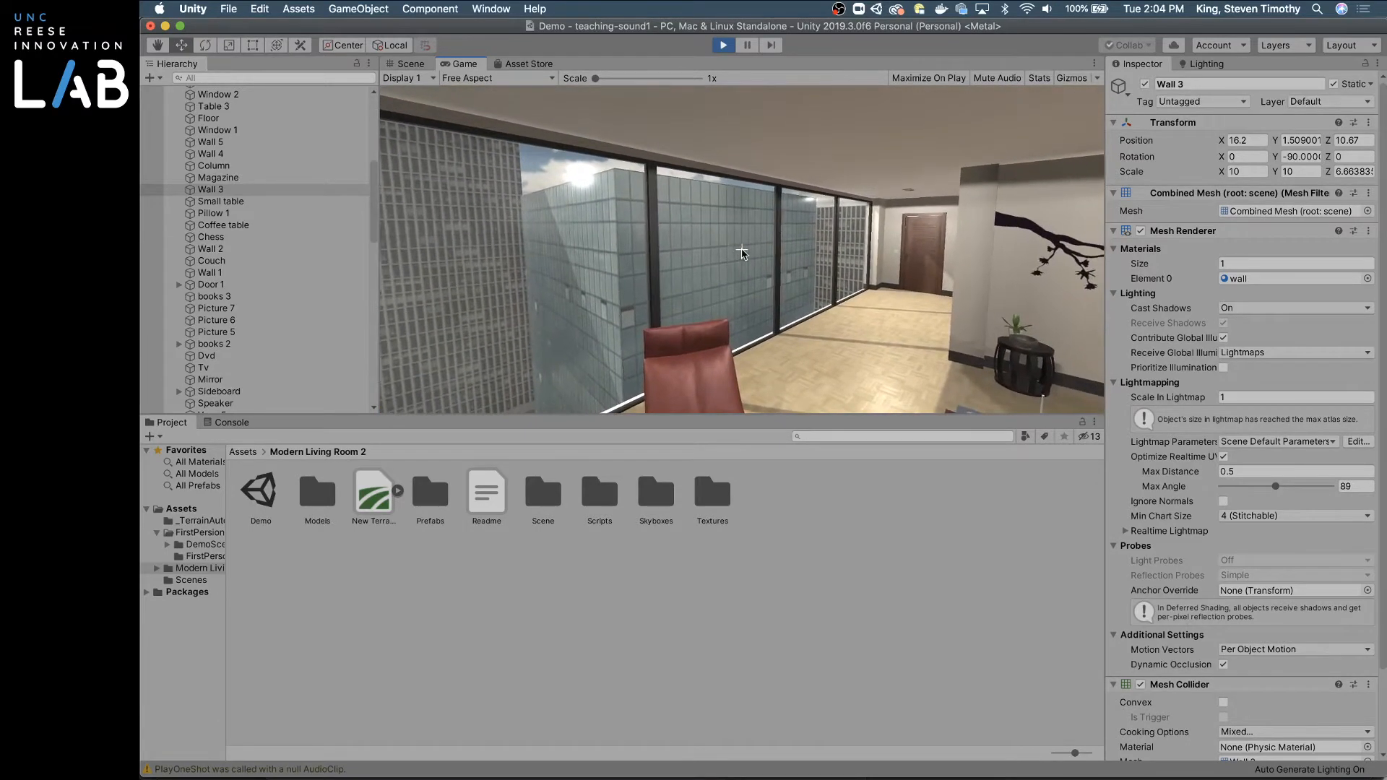
click(724, 45)
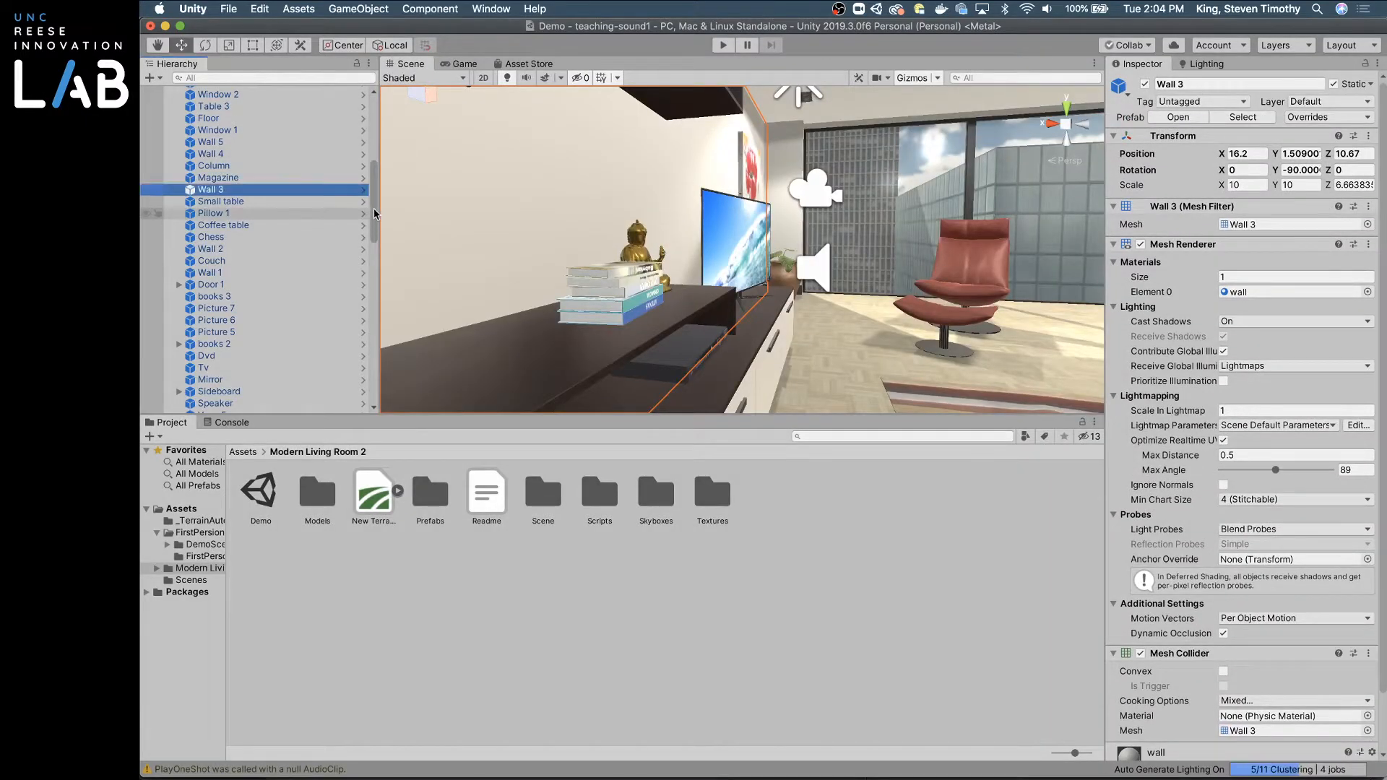
Step: Create an empty GameObject at the roadside beside the exterior structure, positioned at about X 27.4, Y -45.1, Z 19.7
scroll(376, 240, down, 3)
scroll(376, 241, down, 10)
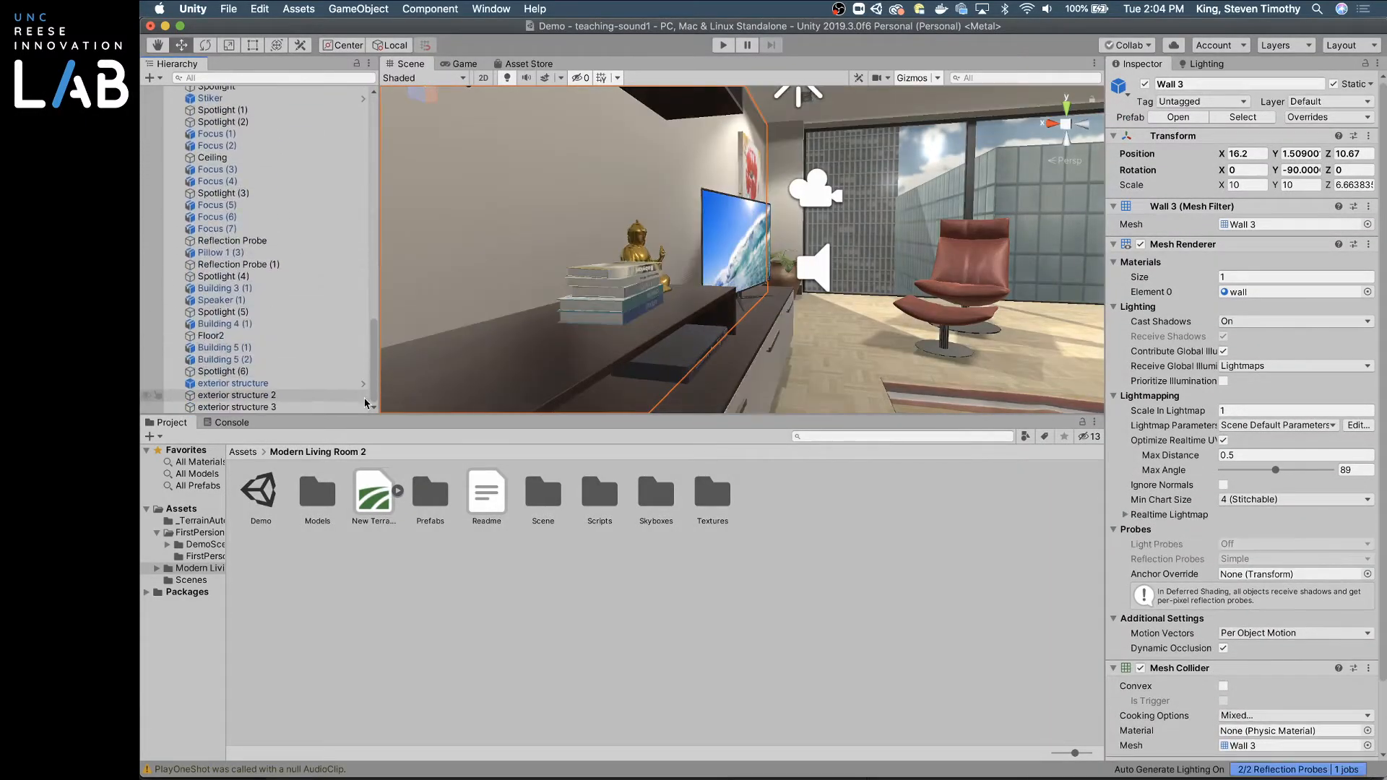
double_click(230, 384)
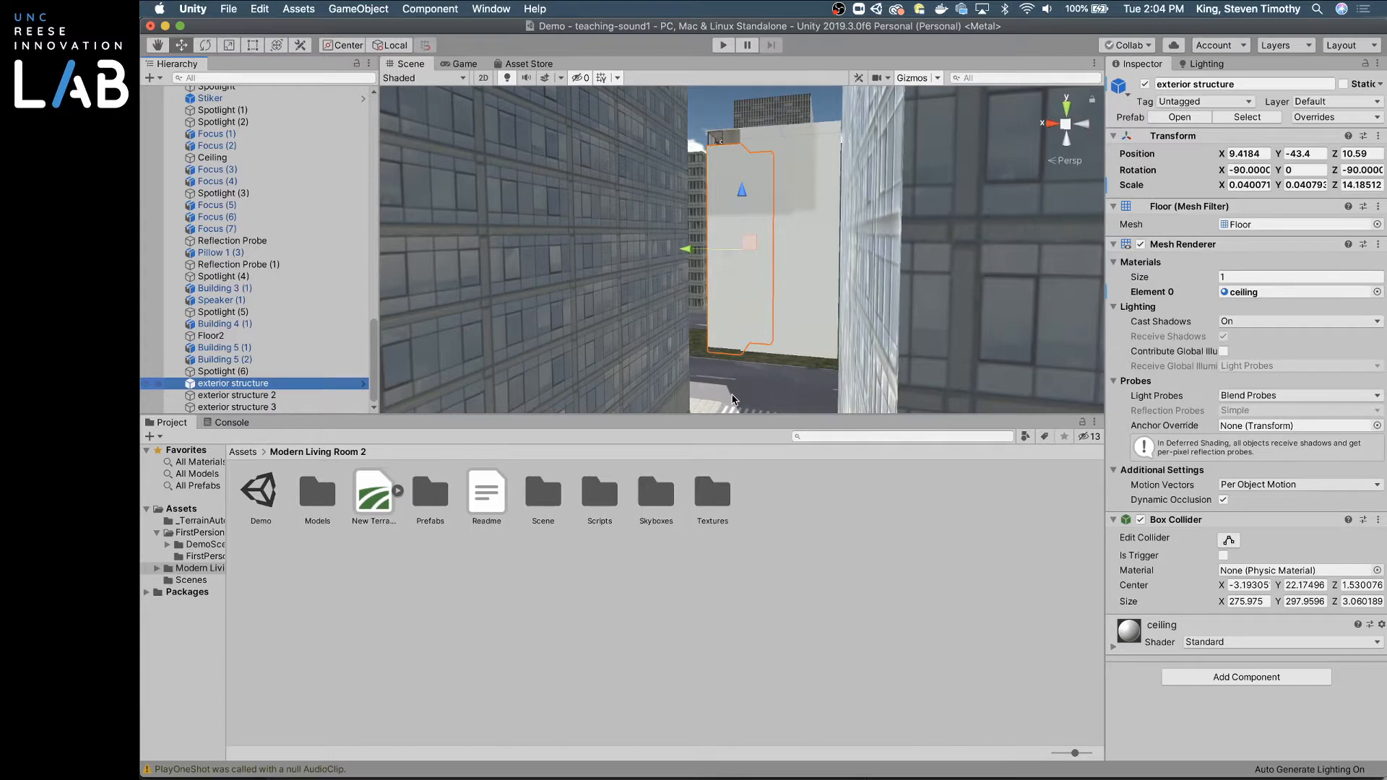
scroll(733, 394, up, 10)
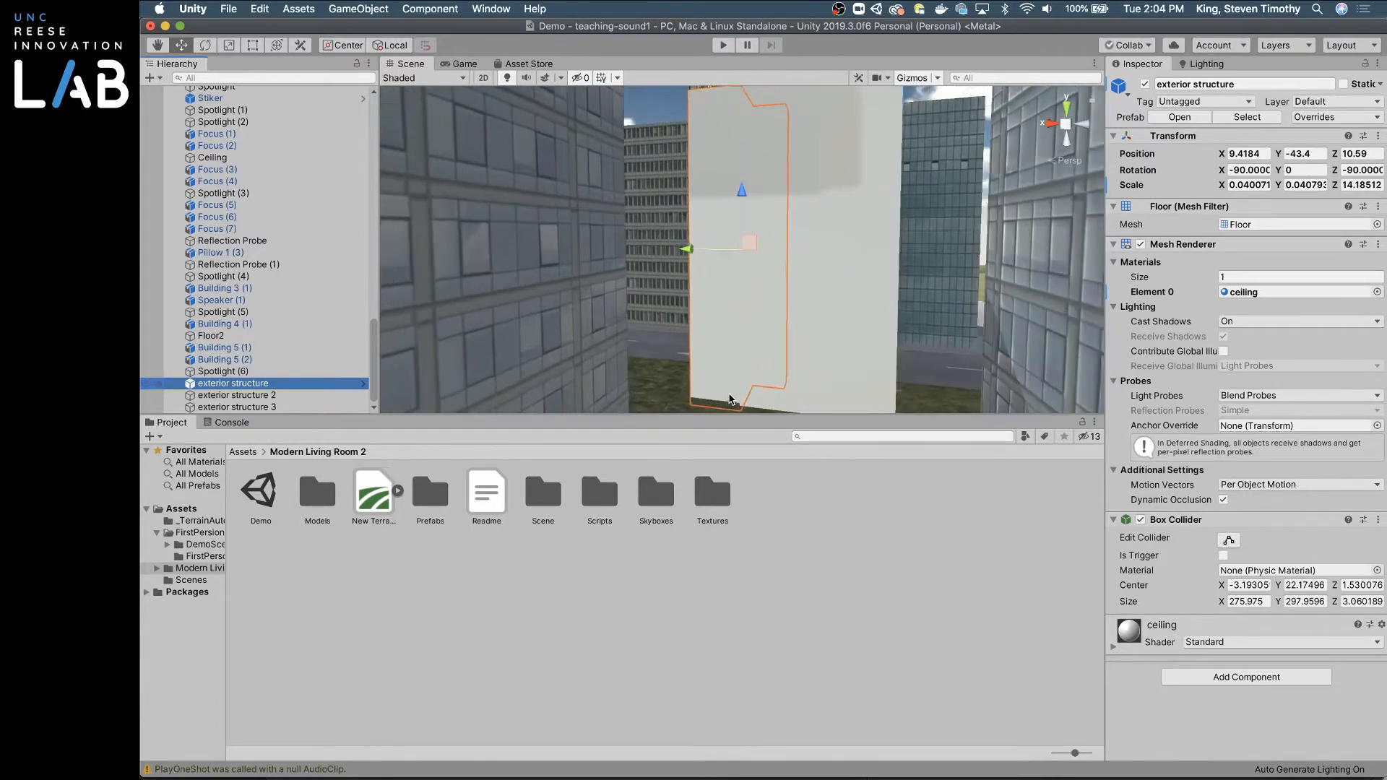
right_drag(643, 394, 665, 411)
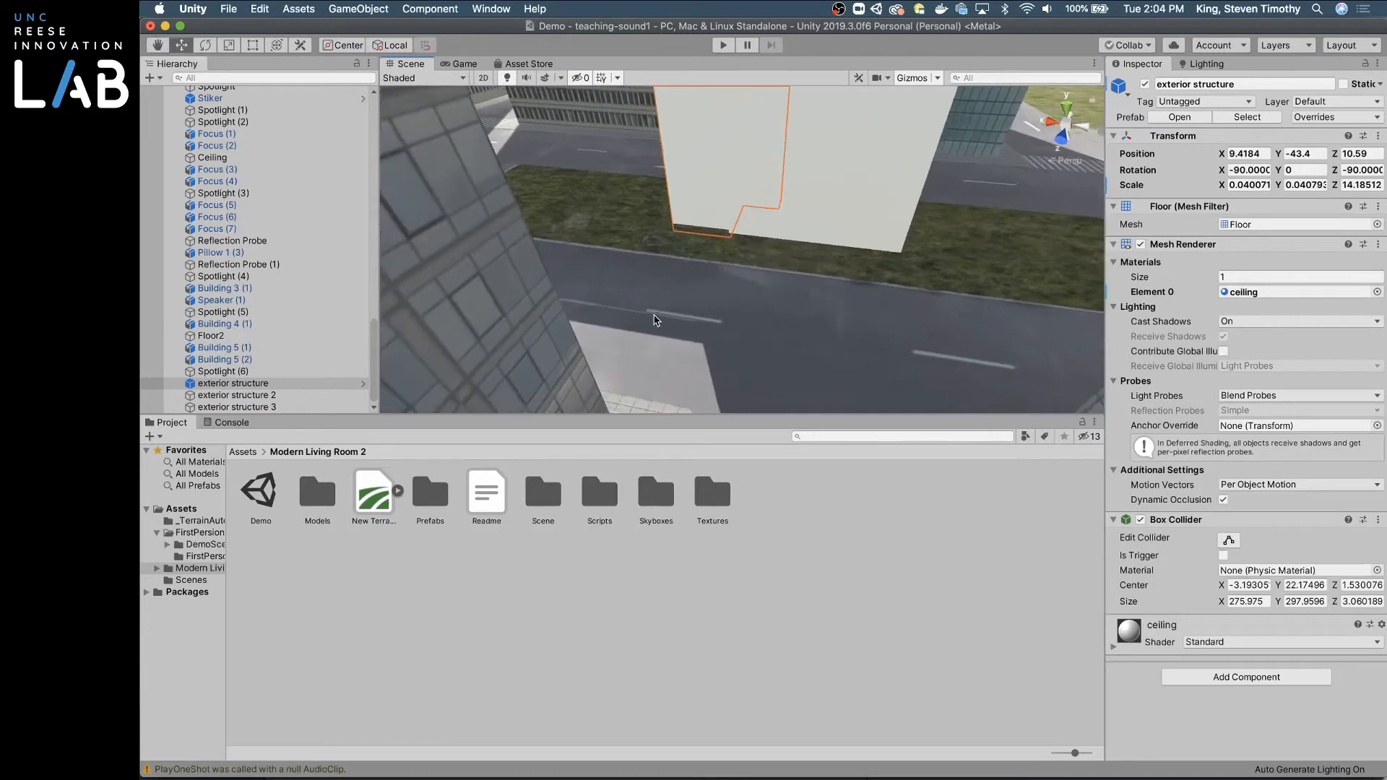
scroll(641, 313, up, 6)
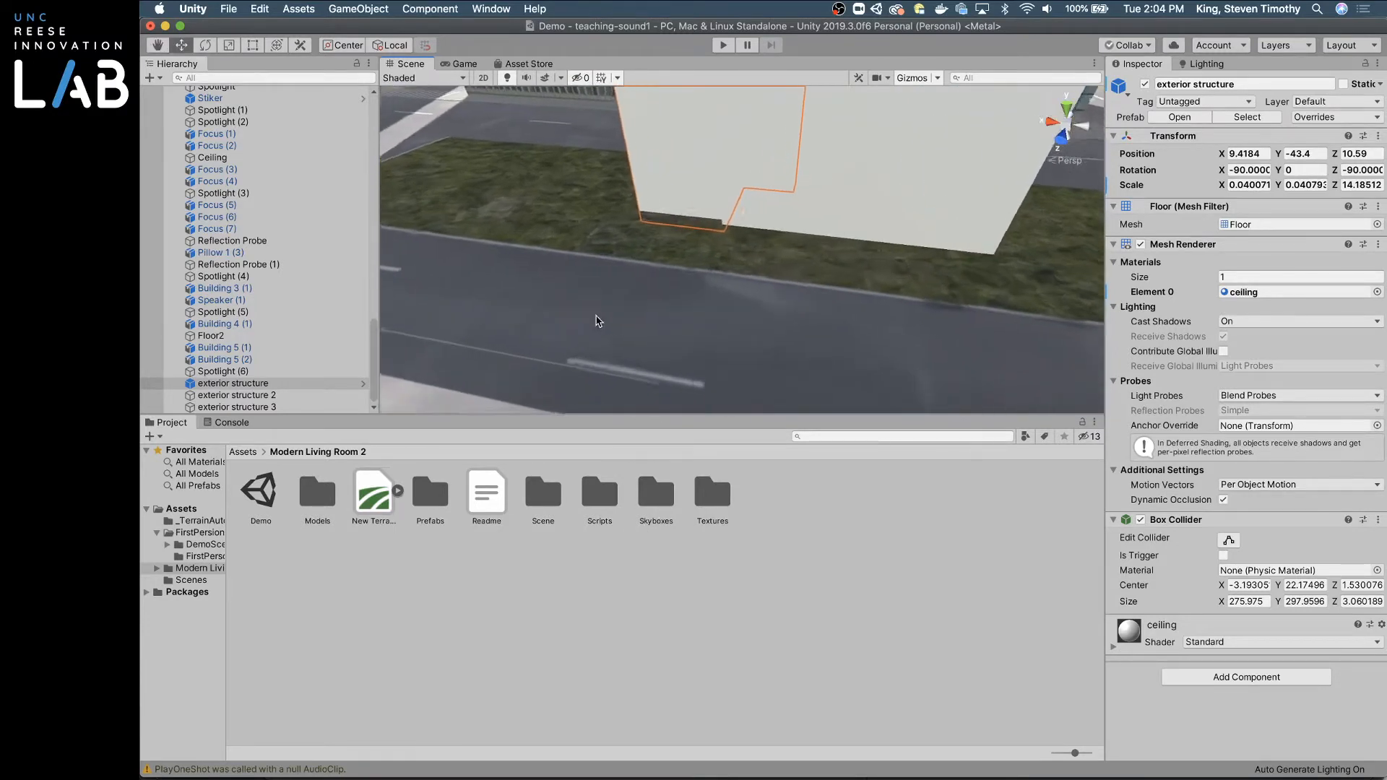
right_drag(600, 325, 482, 304)
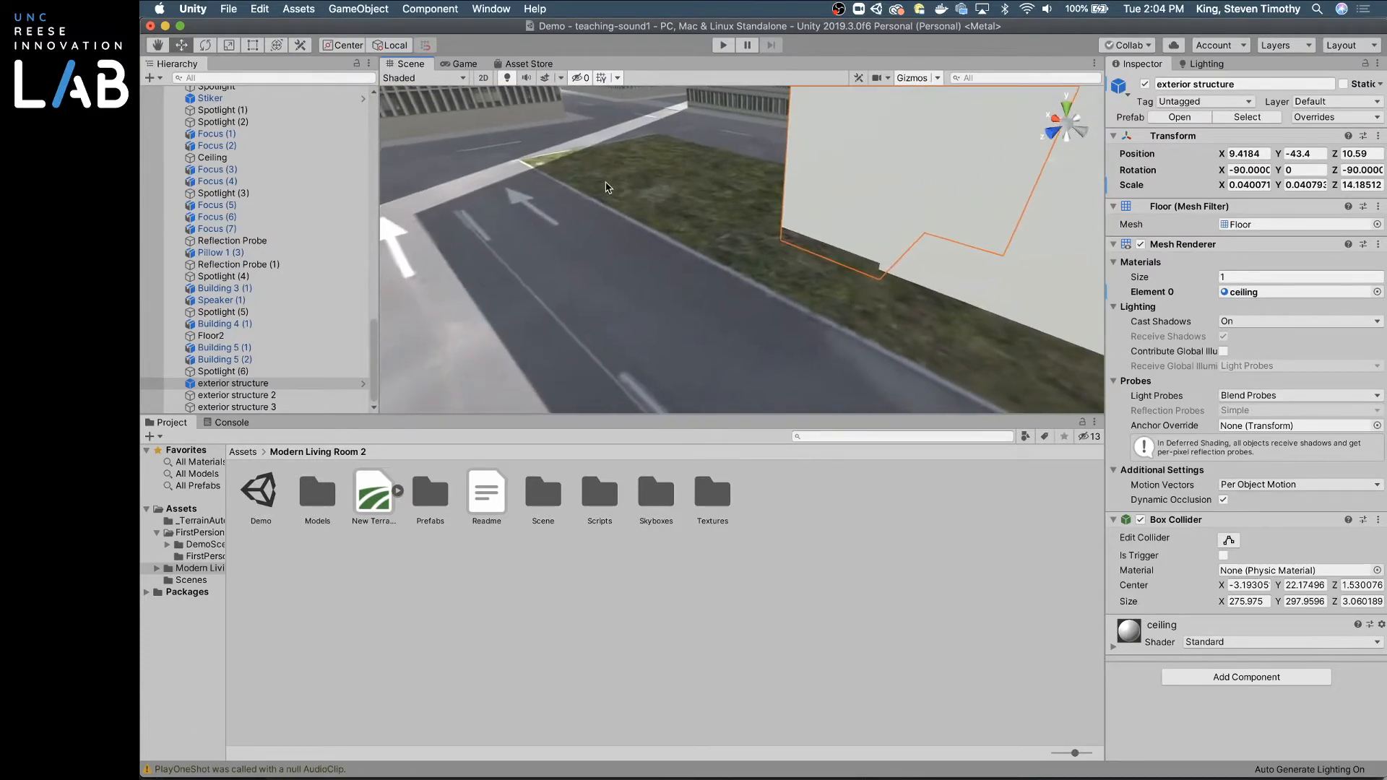
click(353, 9)
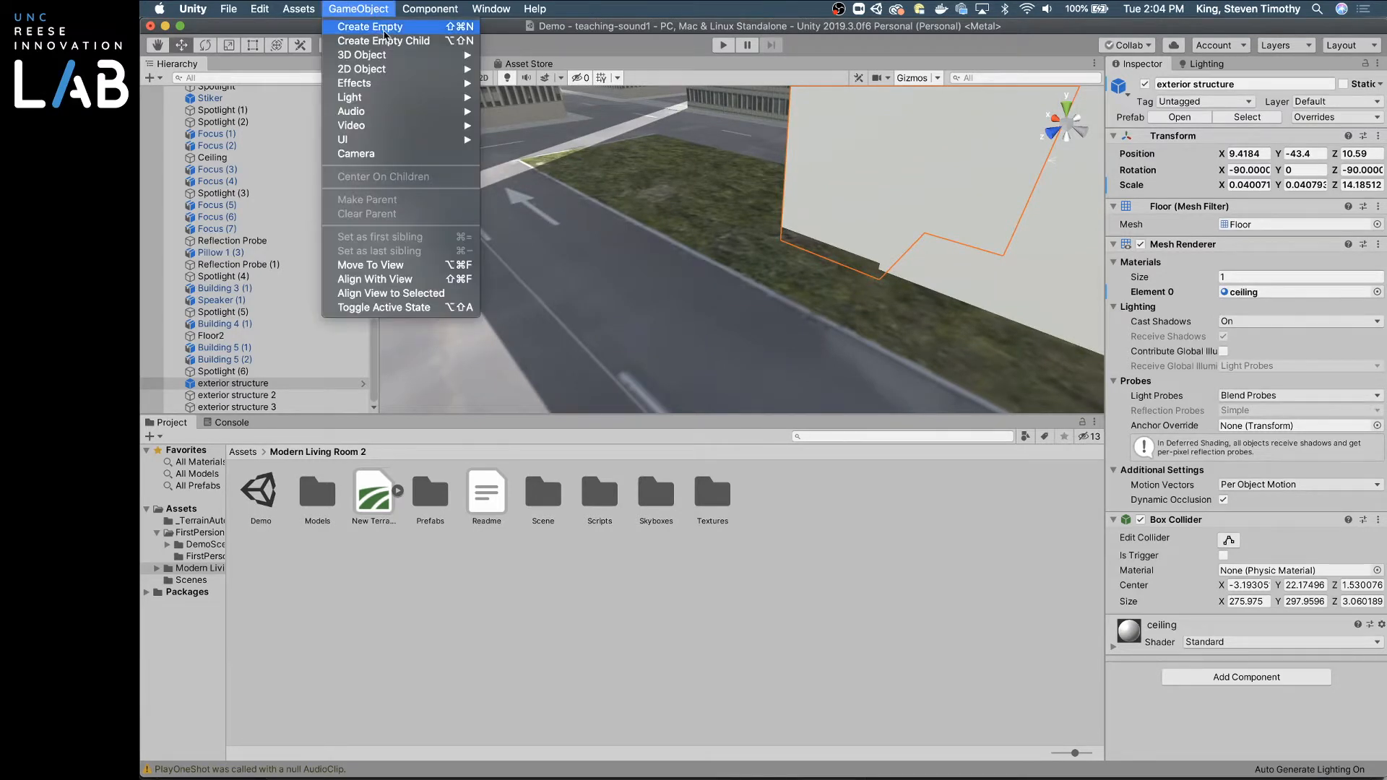
mouse_move(389, 60)
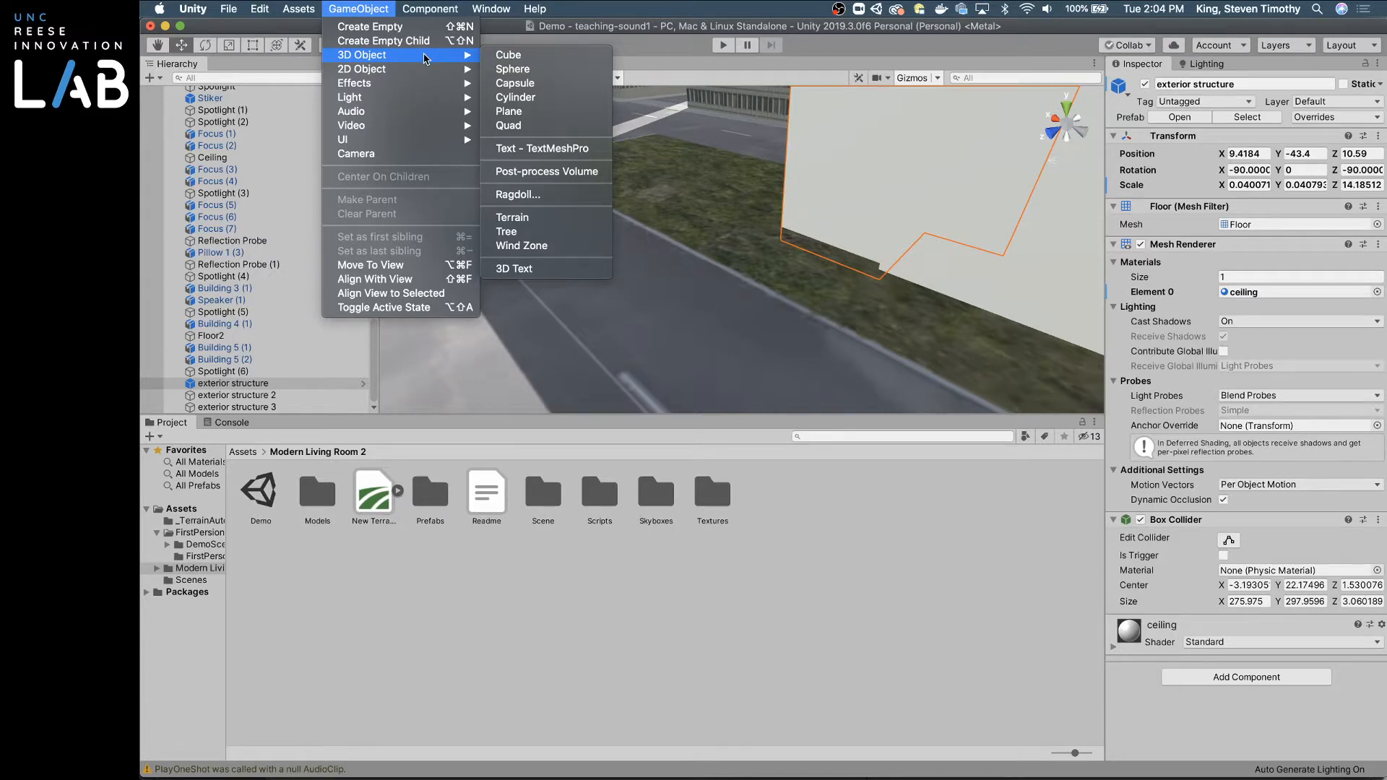
click(392, 29)
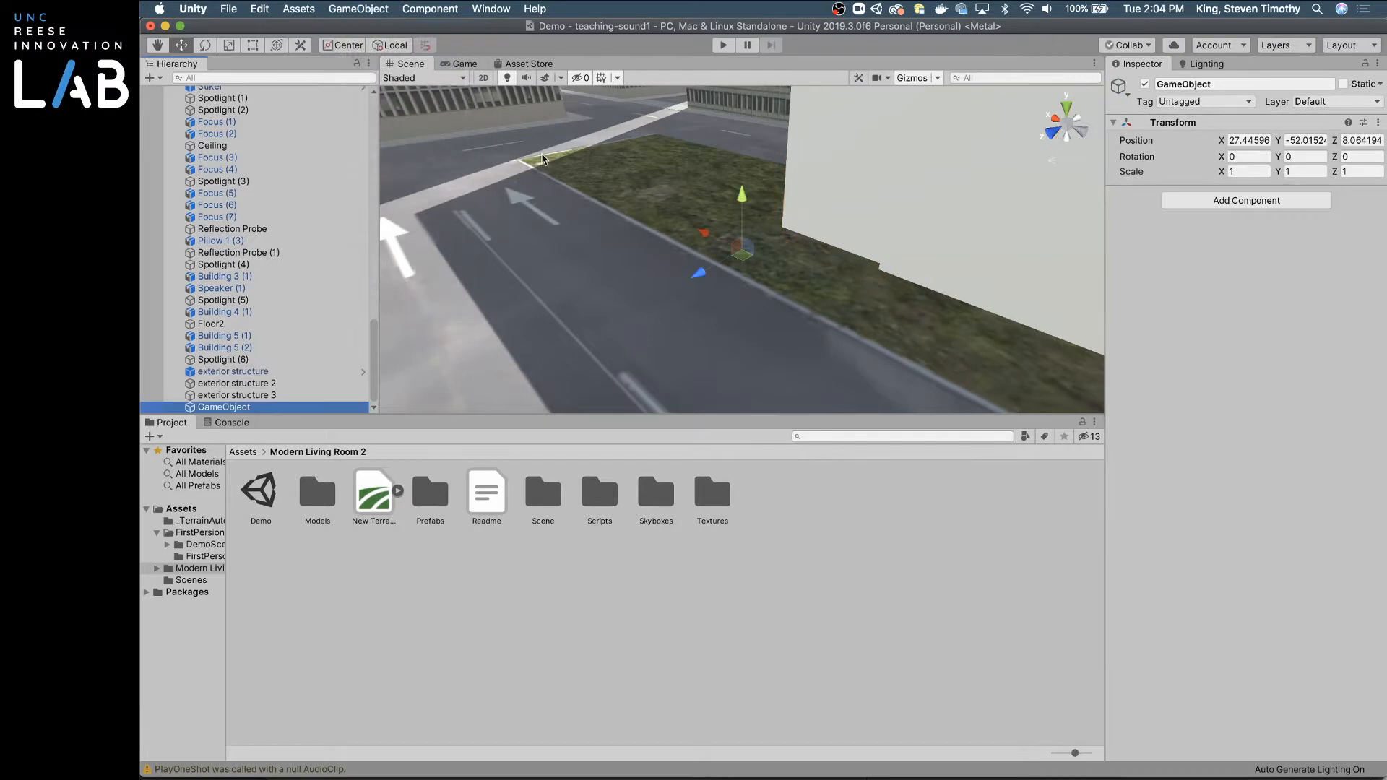
drag(699, 272, 645, 195)
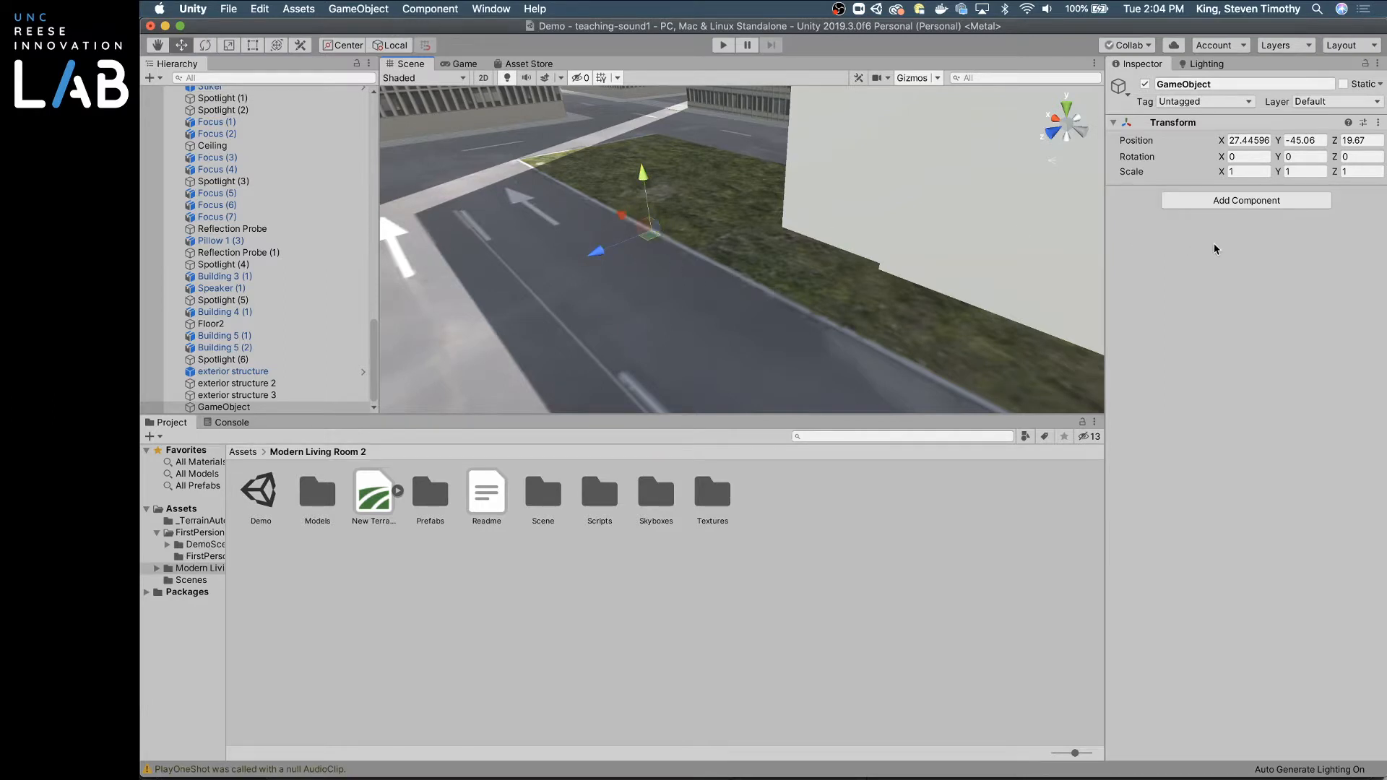
Step: Add an Audio Source component to the new GameObject
click(1230, 202)
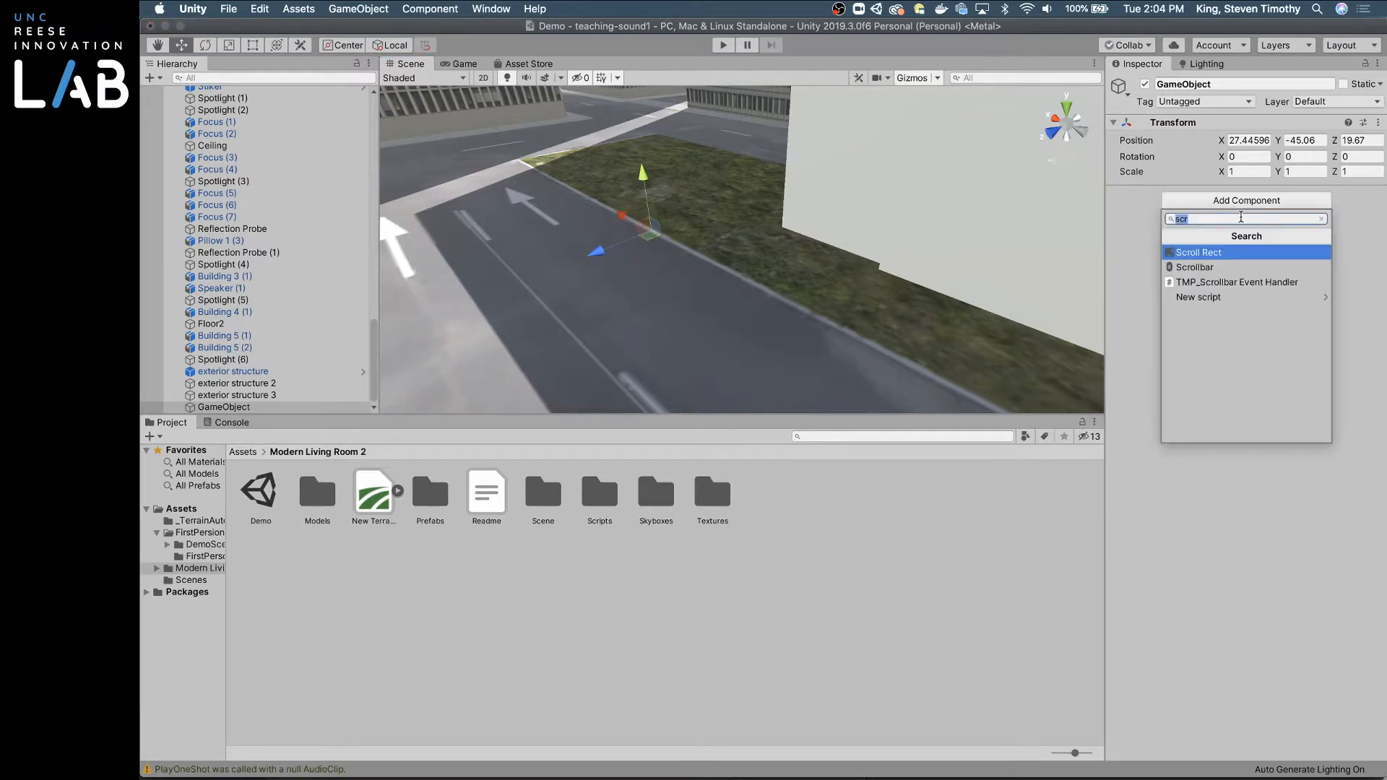
text(audio)
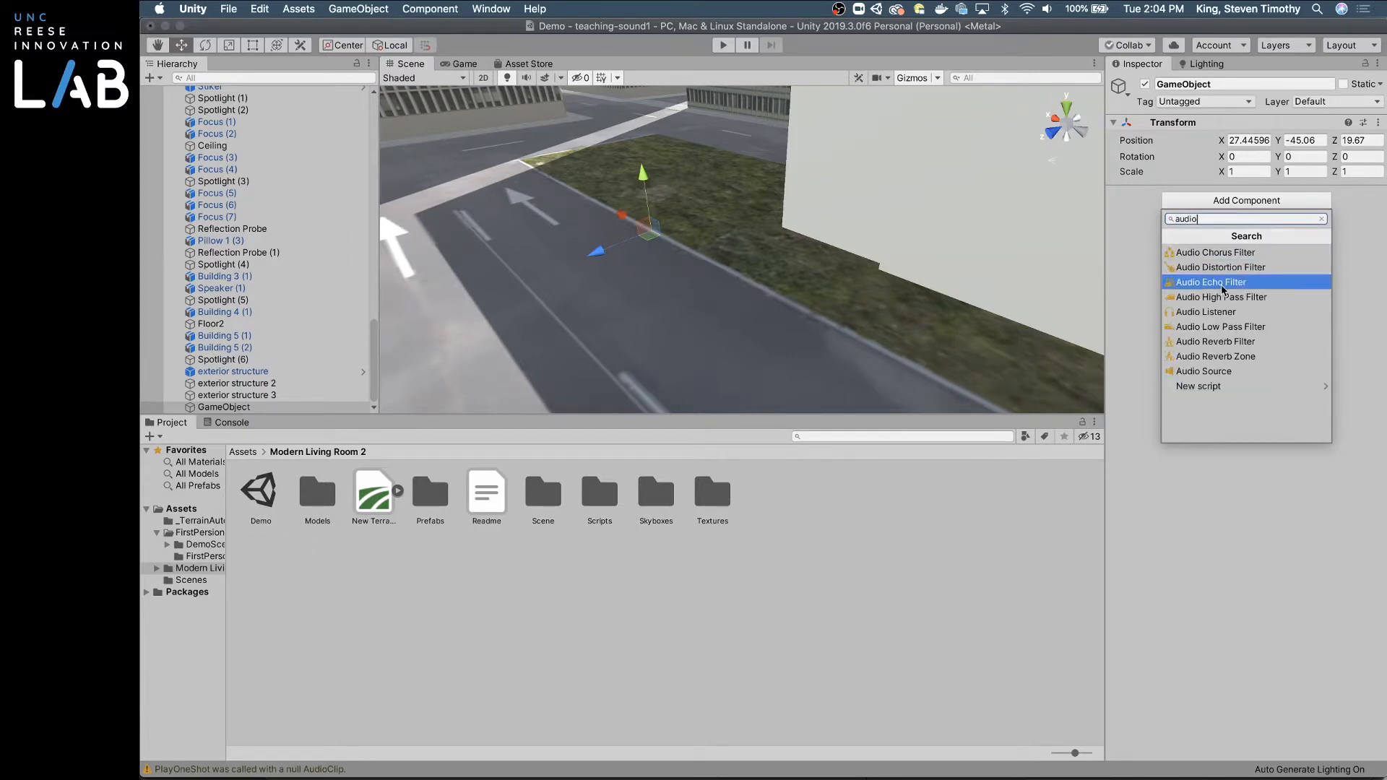
click(1178, 372)
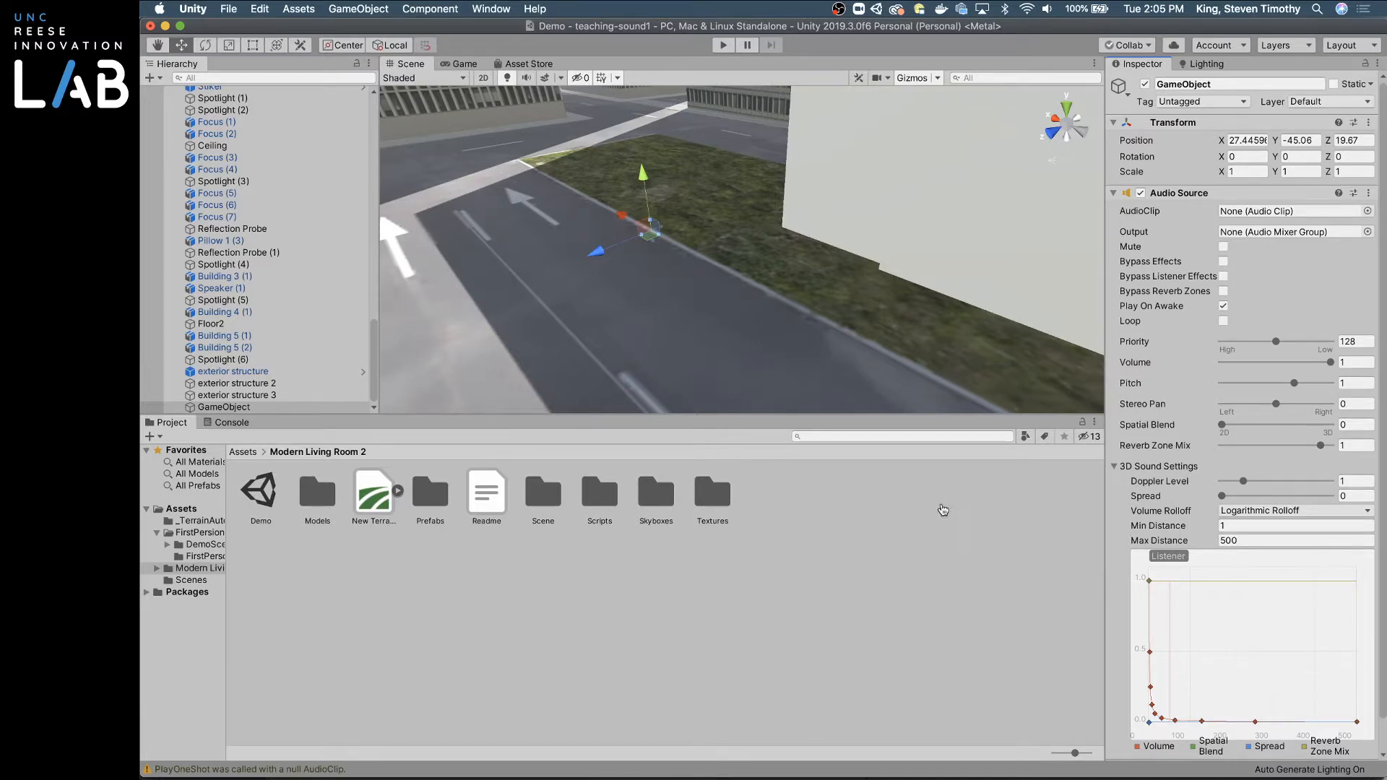
Step: Switch to Finder and import the knock-on-door, big-city-001 and Sea & Ocean Wave audio files from audio-teaching into the Modern Living Room 2 assets
key(super+Tab)
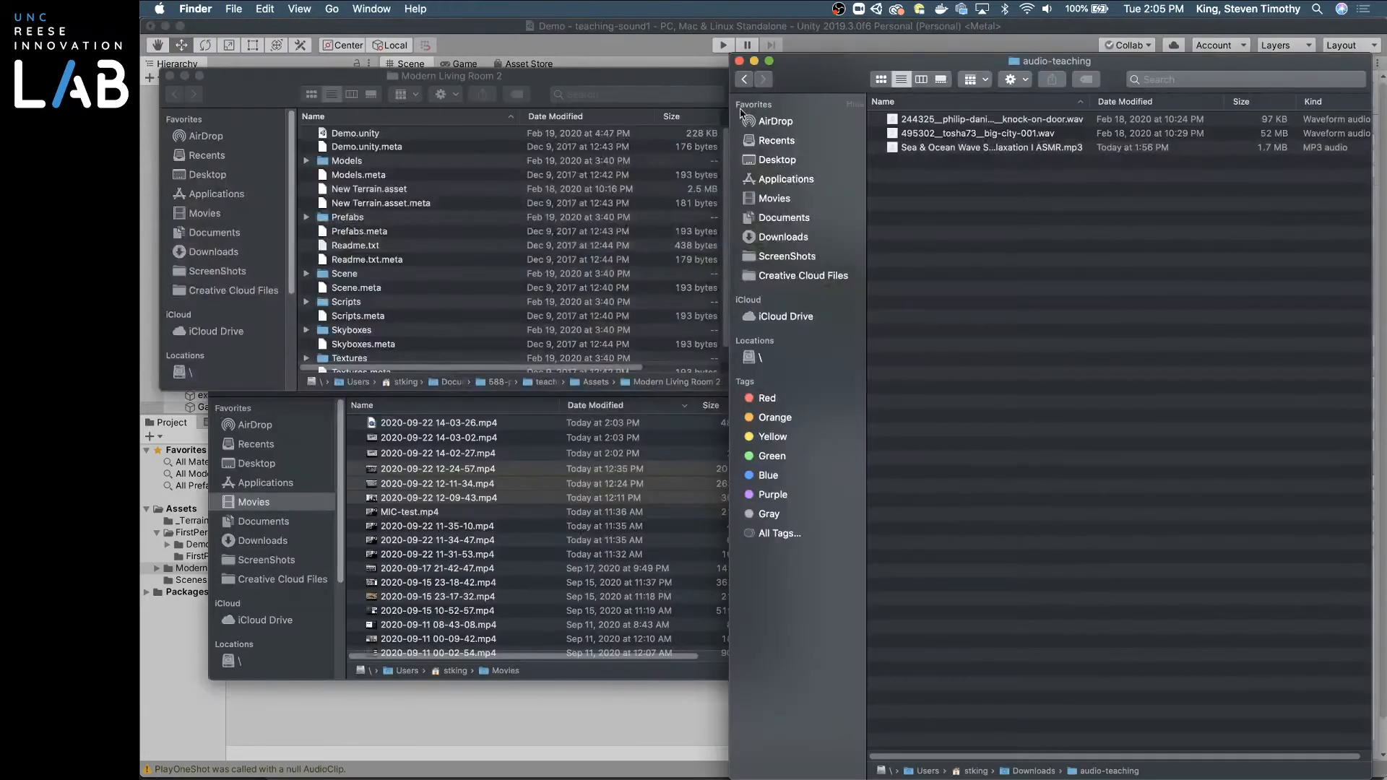
key(super+w)
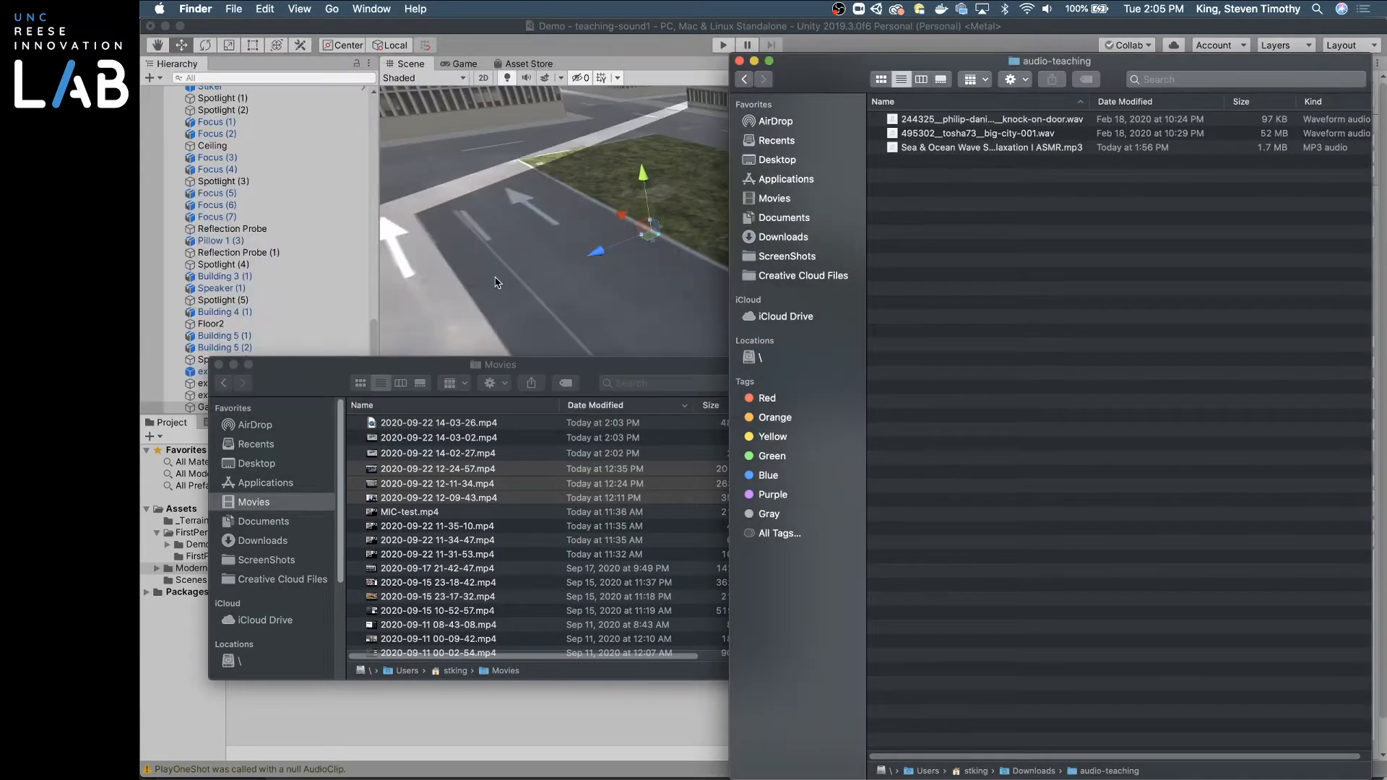
key(super+w)
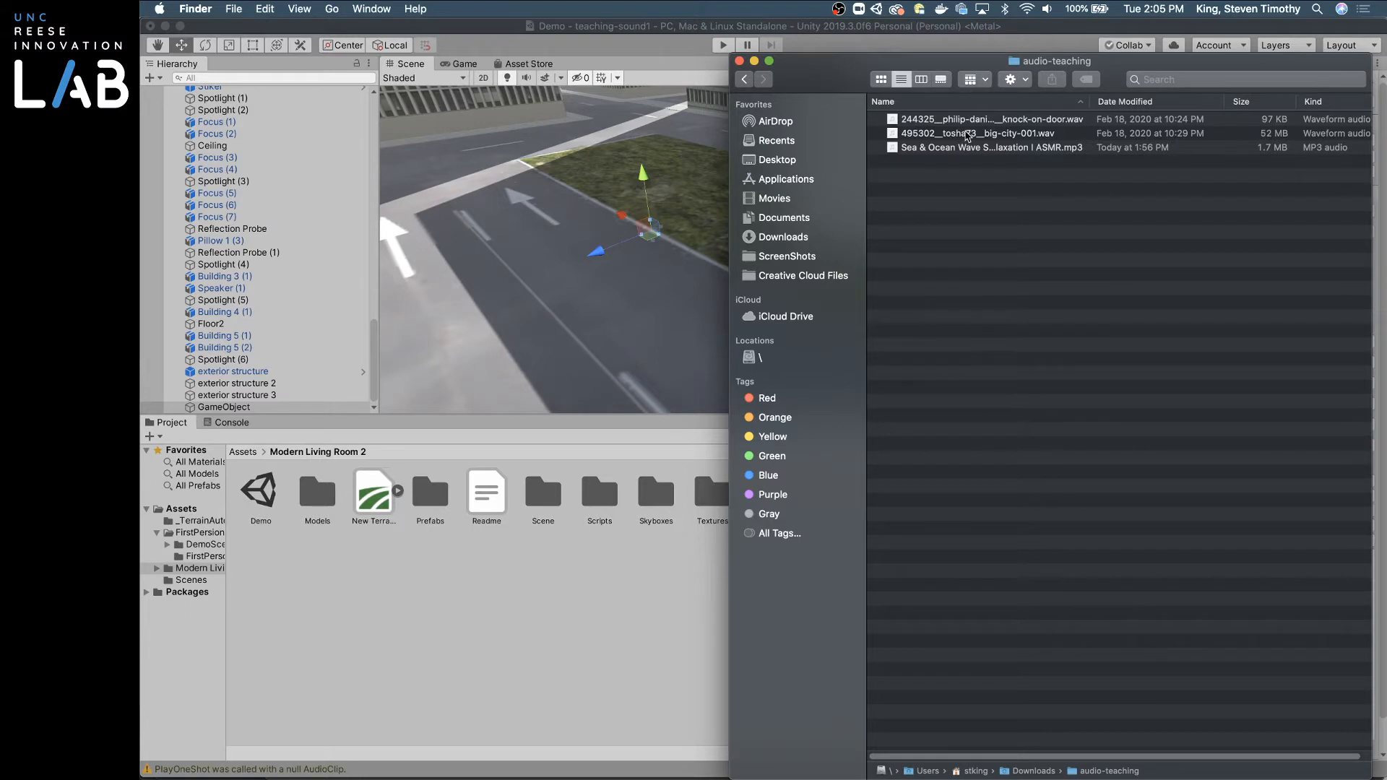
click(949, 120)
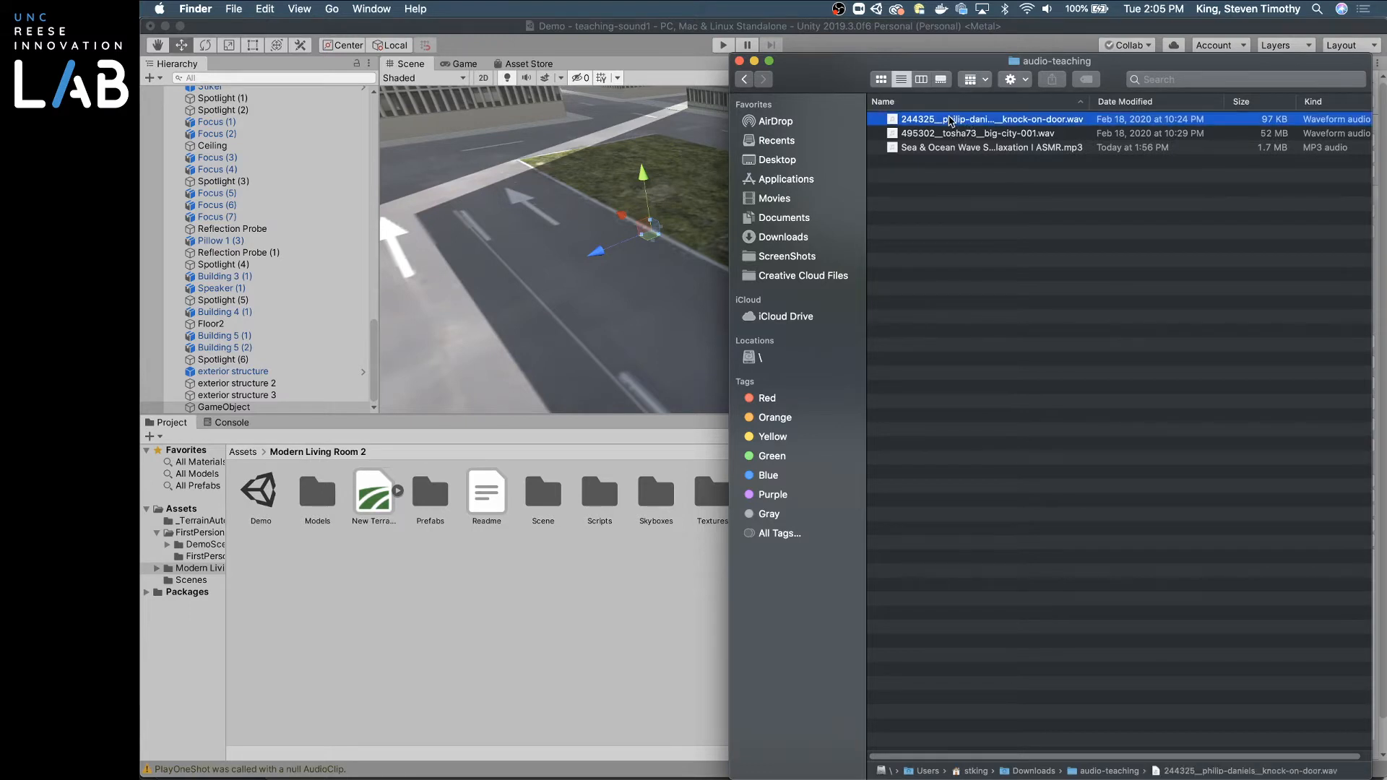
click(948, 140)
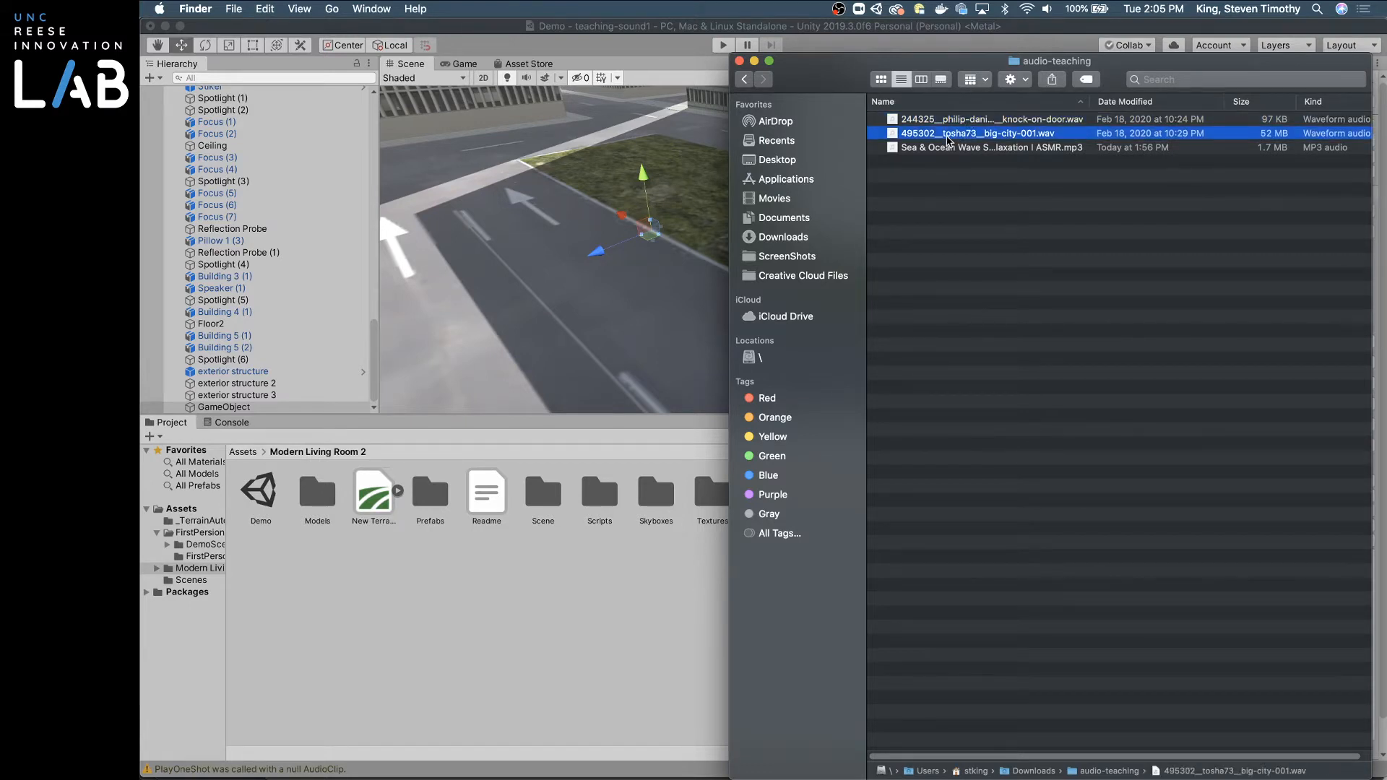
click(950, 149)
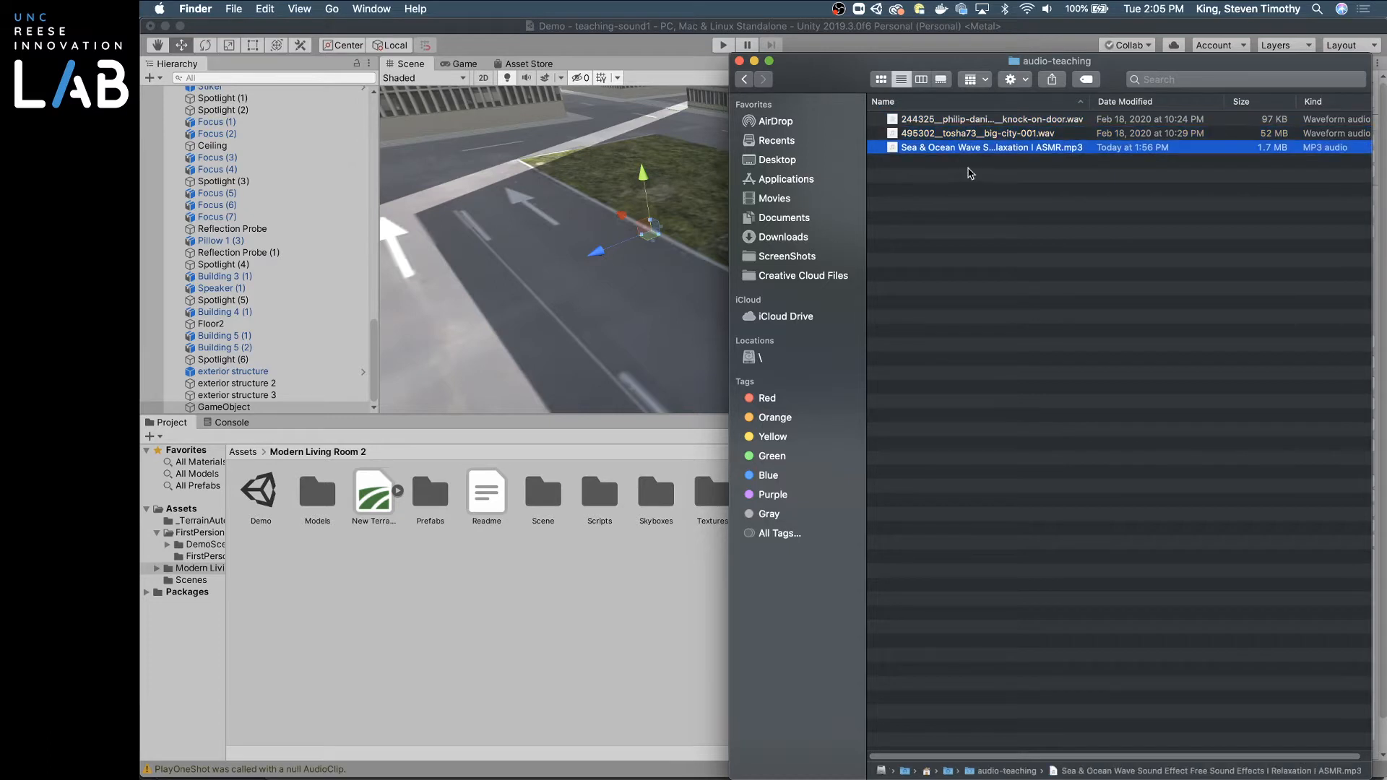
click(948, 136)
click(929, 120)
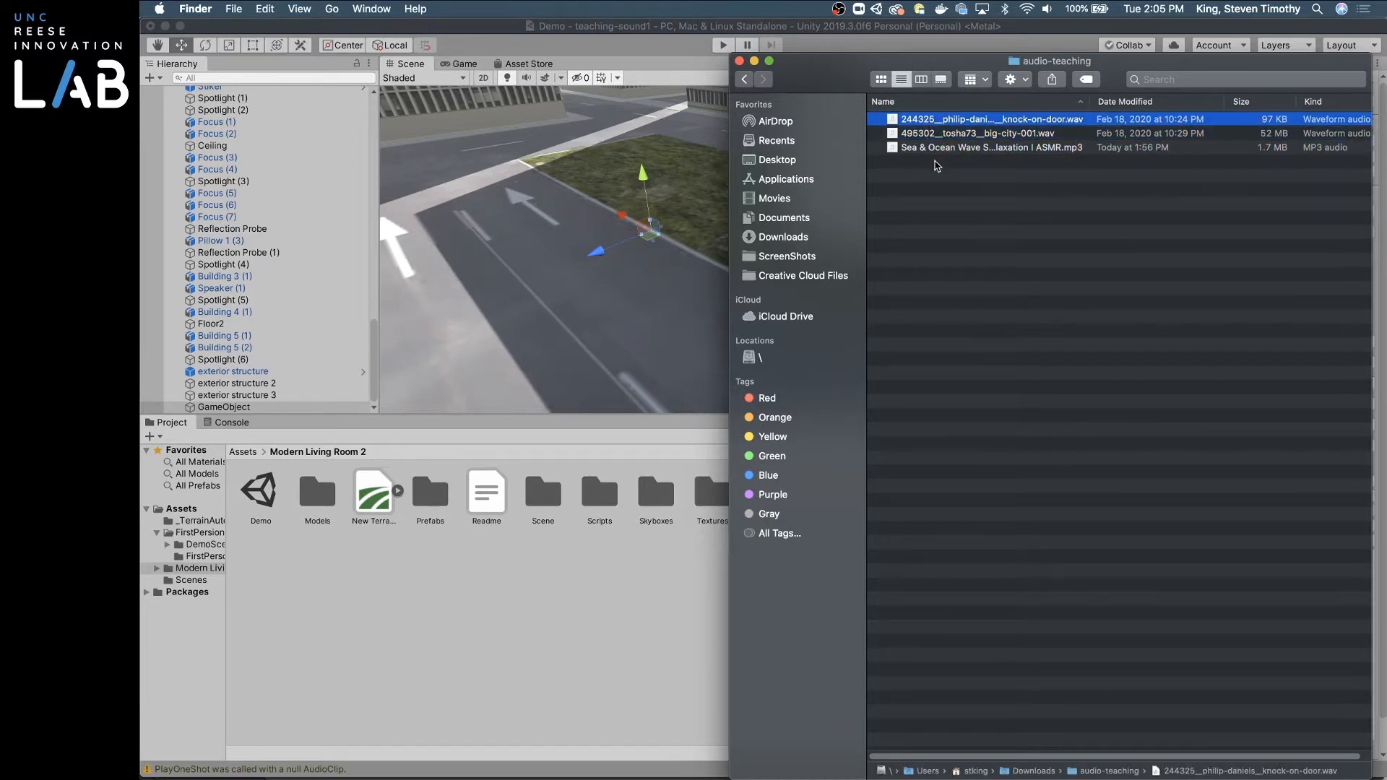
shift+click(930, 148)
drag(930, 148, 313, 615)
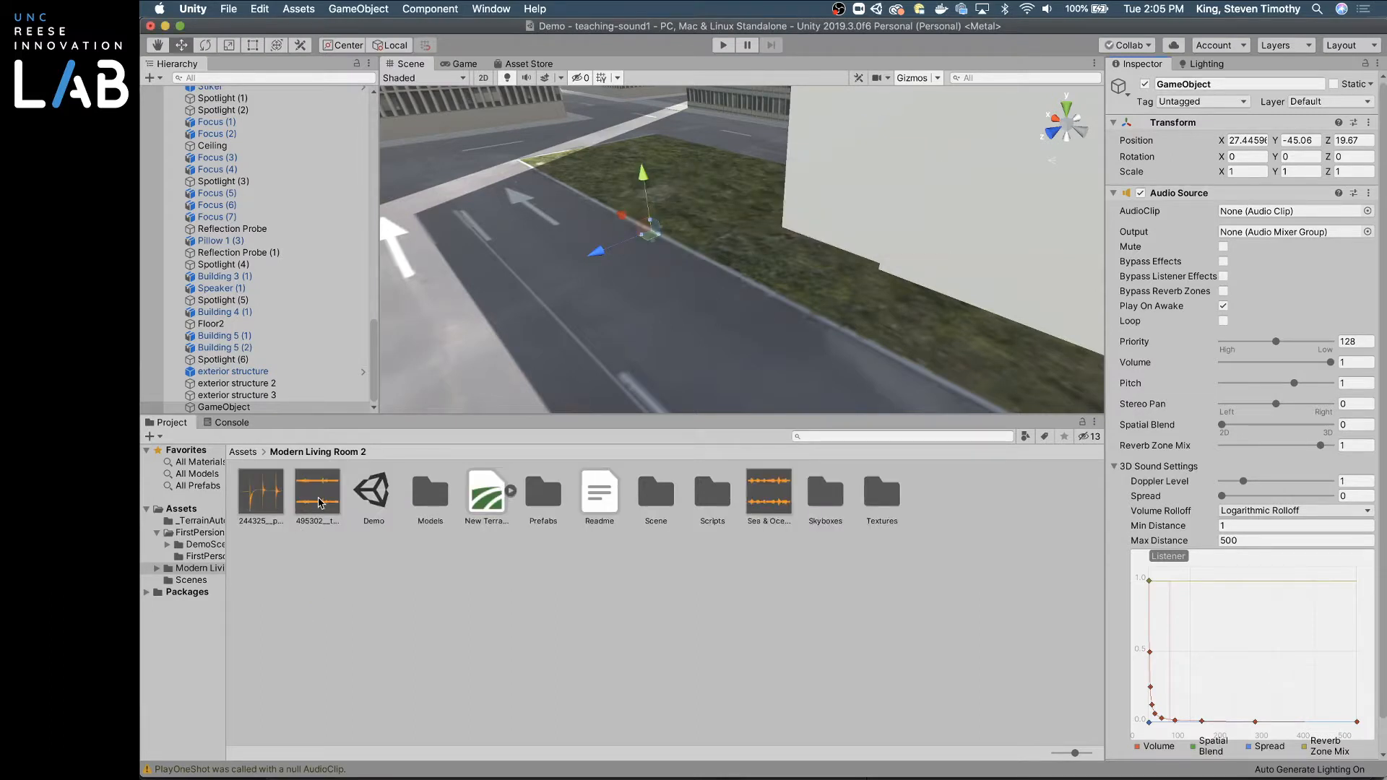
Step: Create a folder named Sound in the Modern Living Room 2 assets
right_click(684, 576)
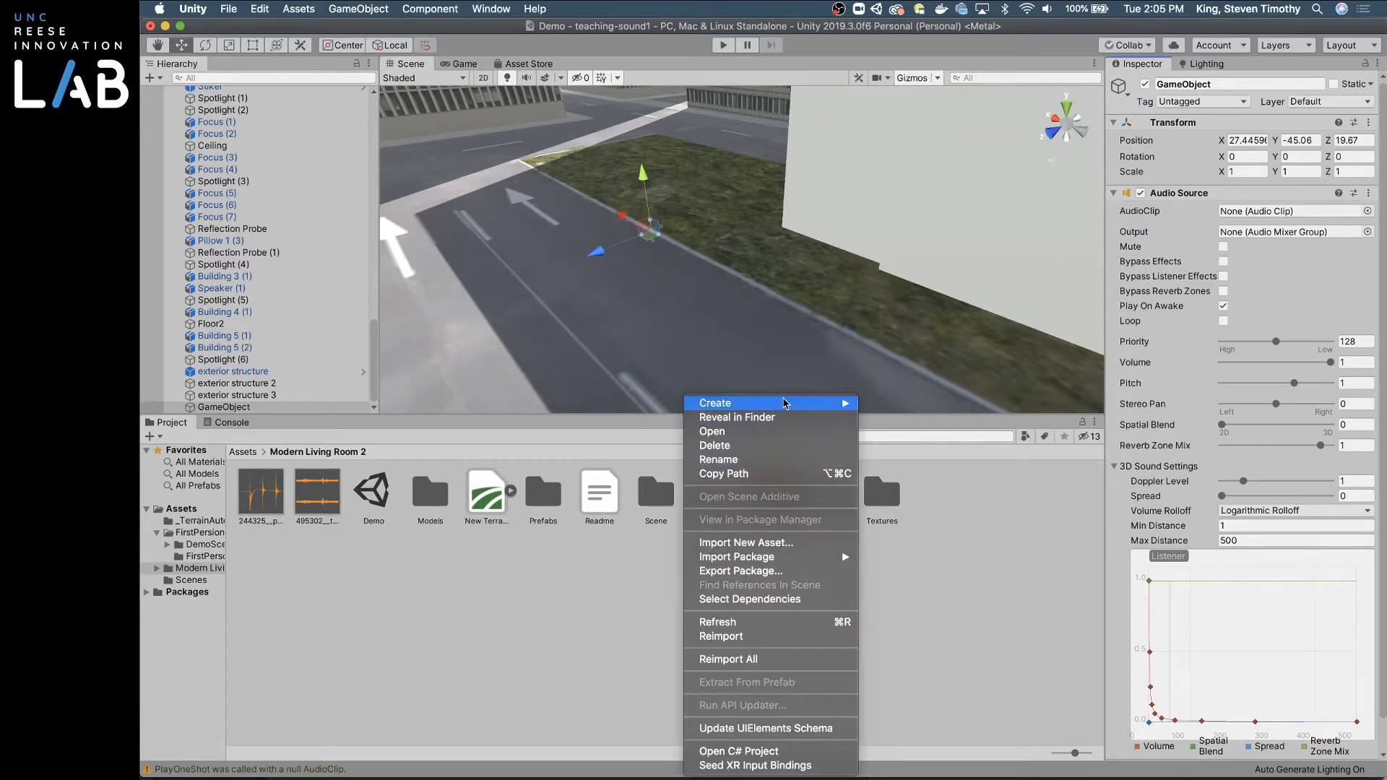
mouse_move(786, 403)
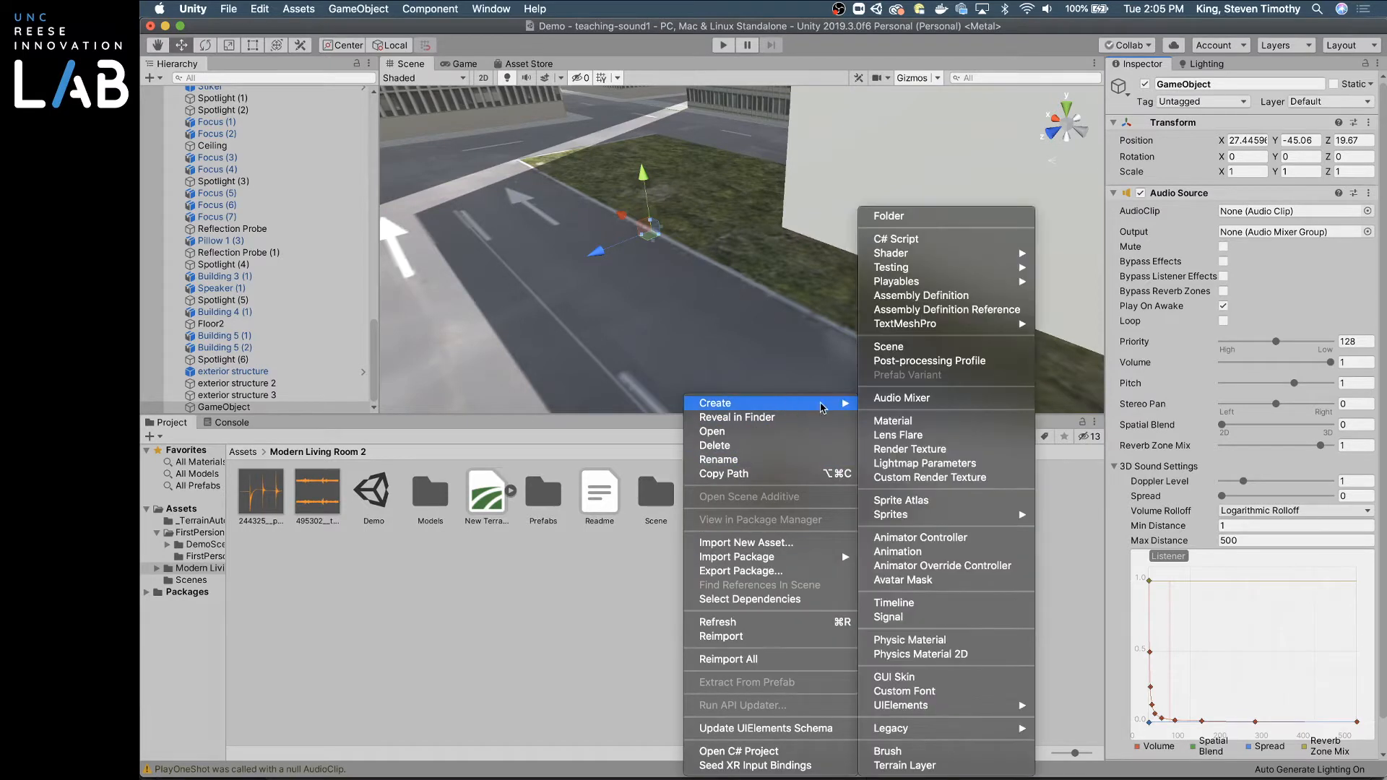
click(922, 221)
text(Sound)
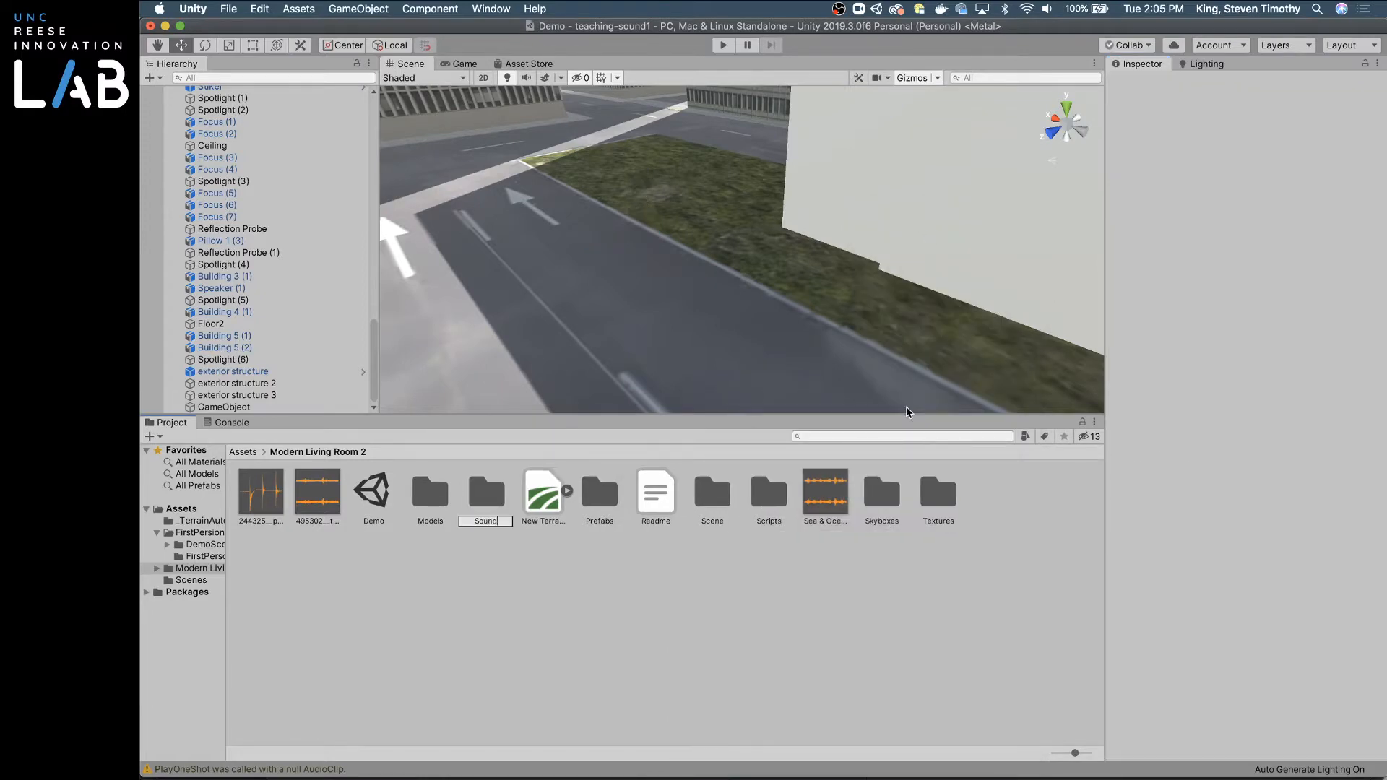
key(Return)
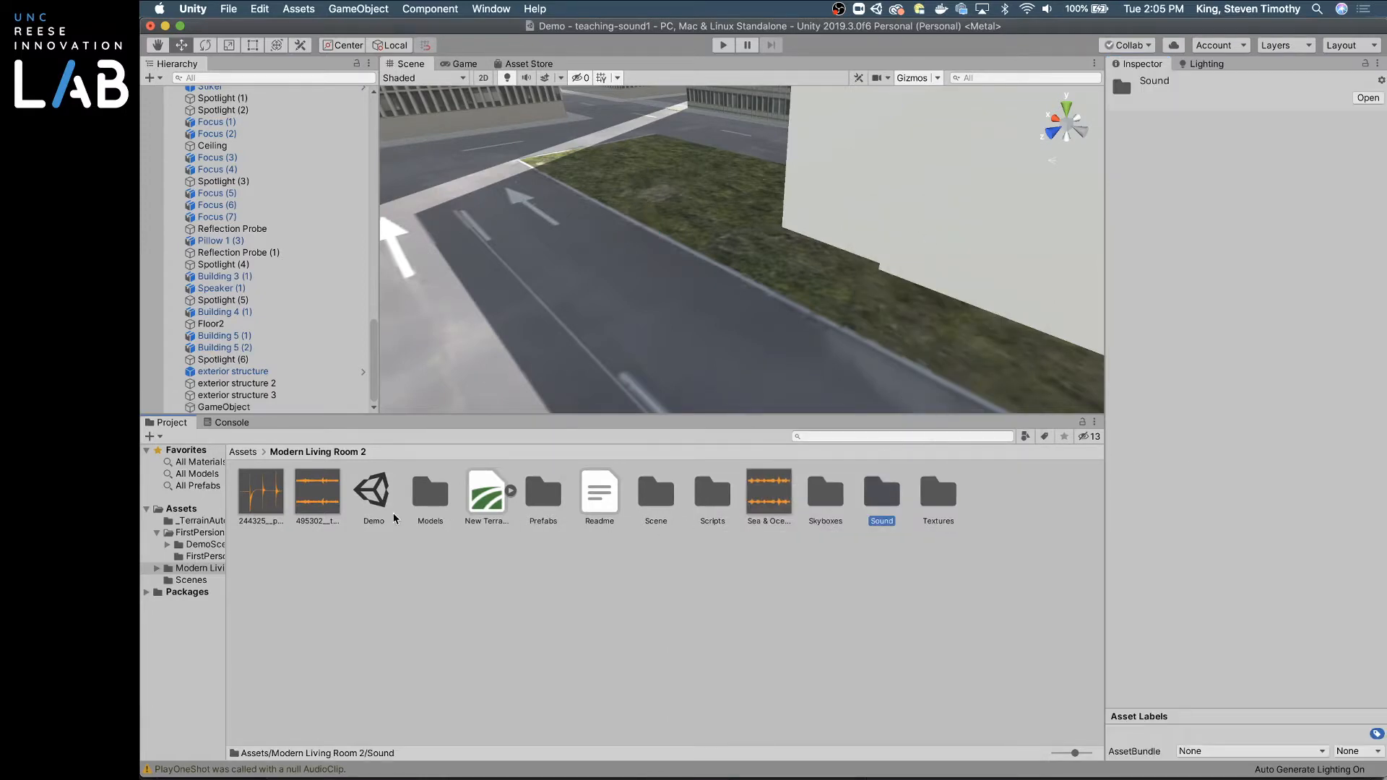
Step: Move the three imported audio clips into the Sound folder
click(265, 493)
super+click(768, 491)
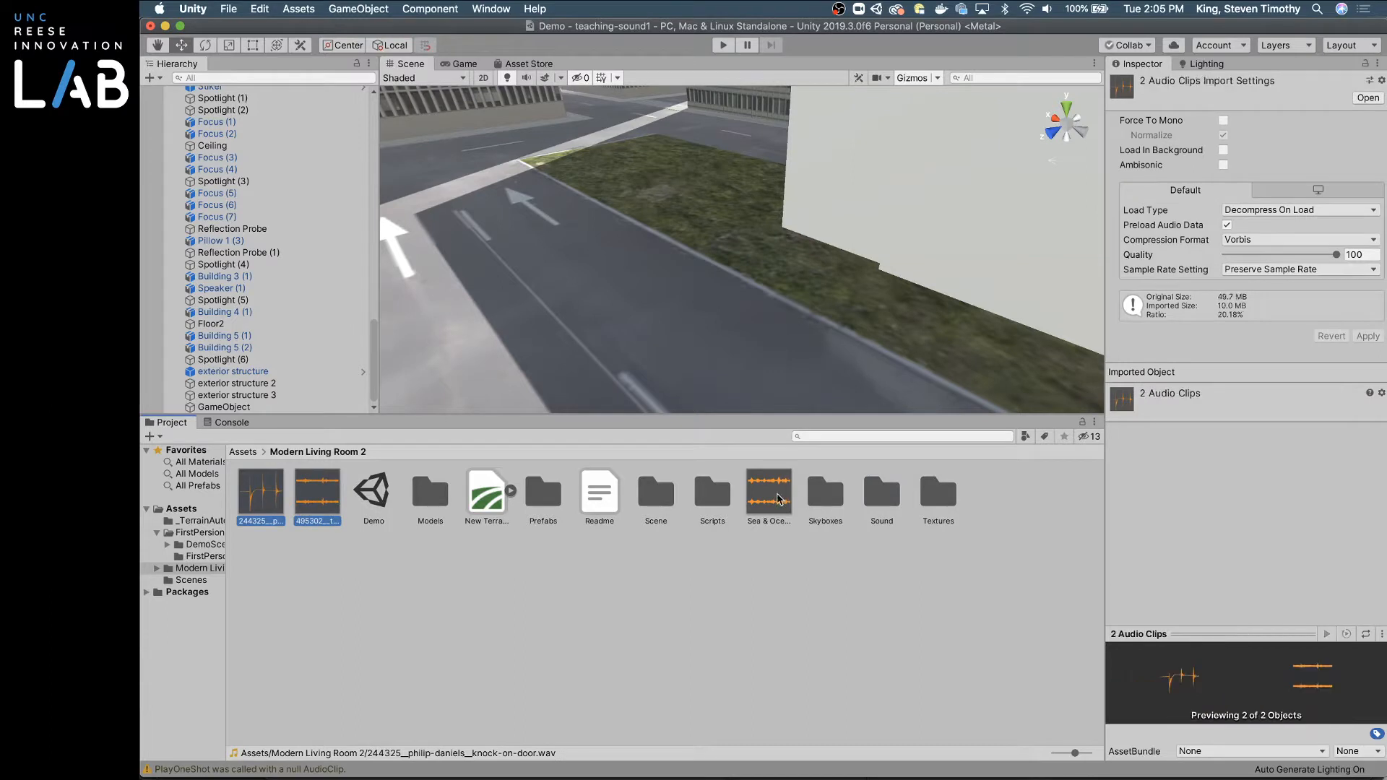
drag(768, 491, 880, 494)
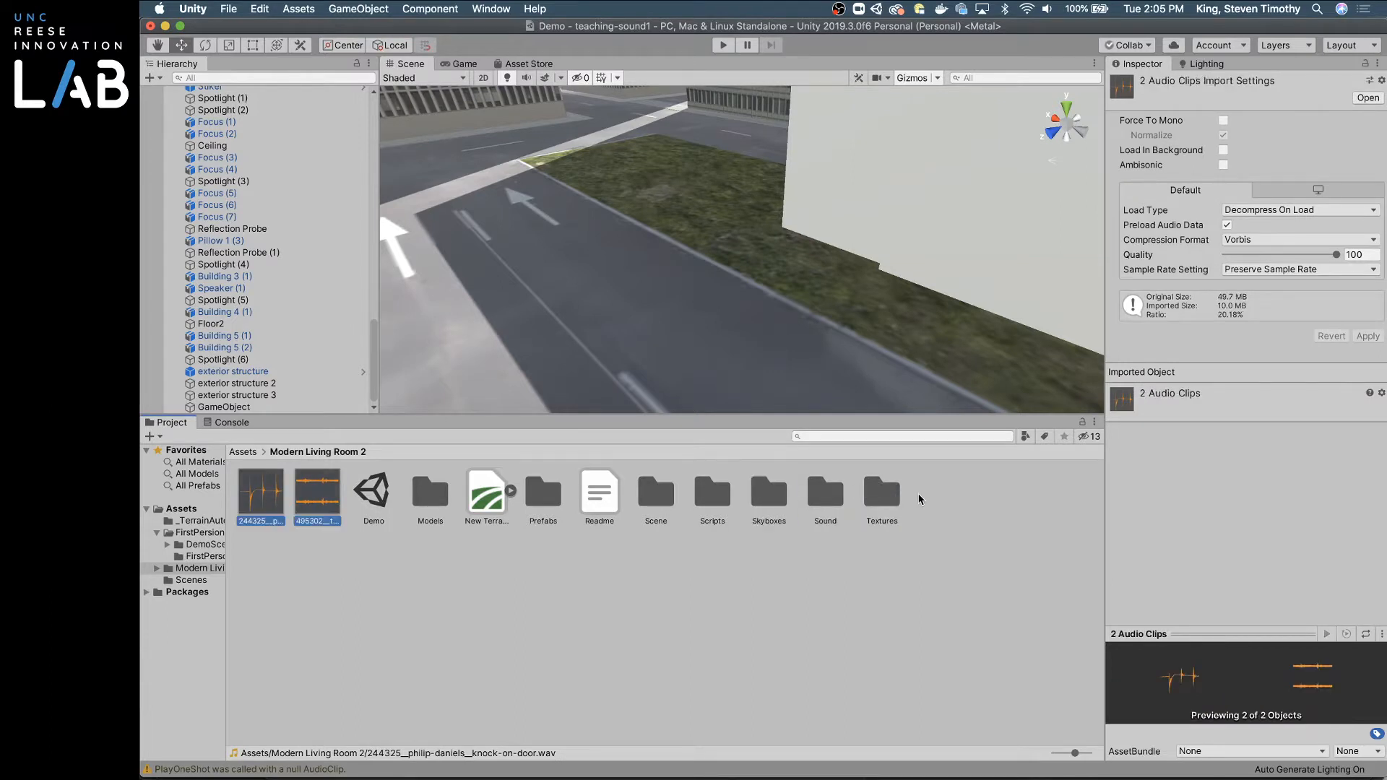
click(807, 556)
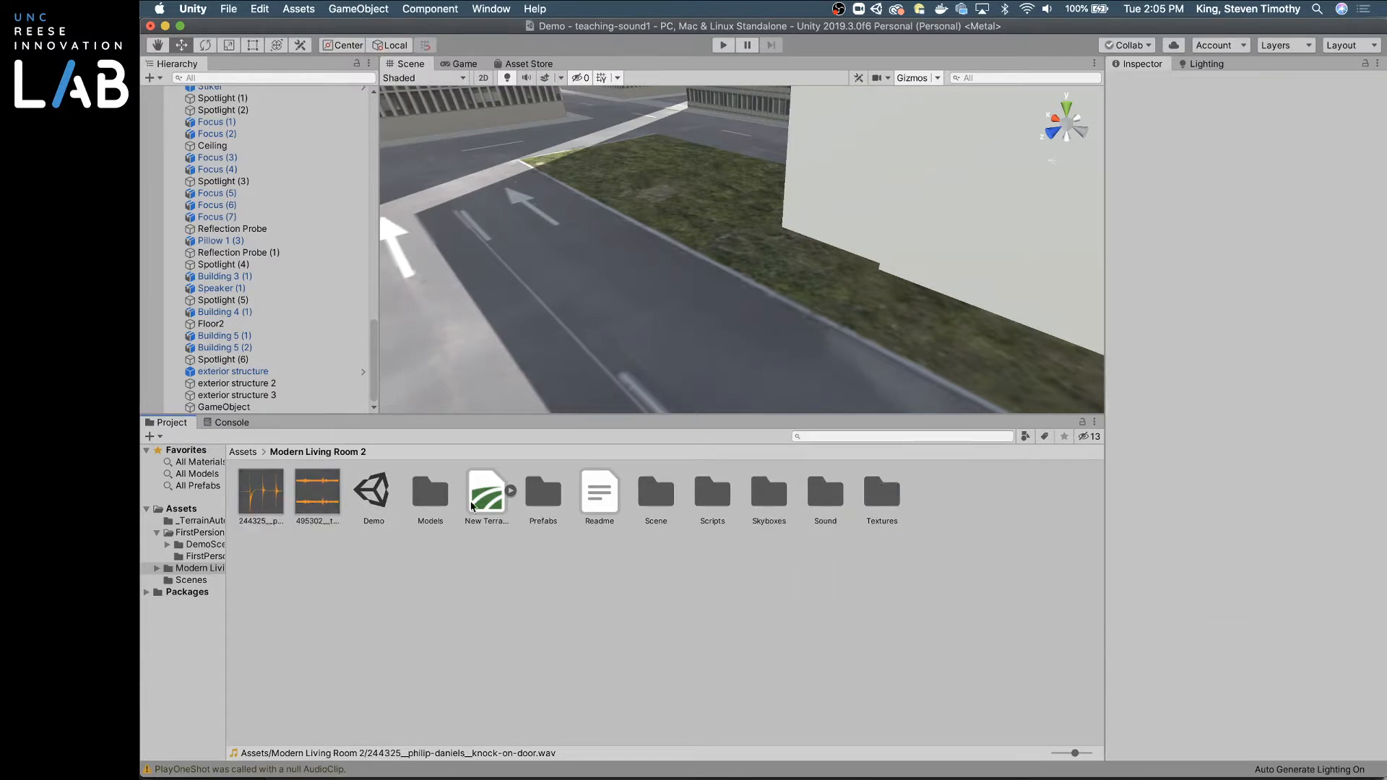
click(312, 499)
shift+click(261, 497)
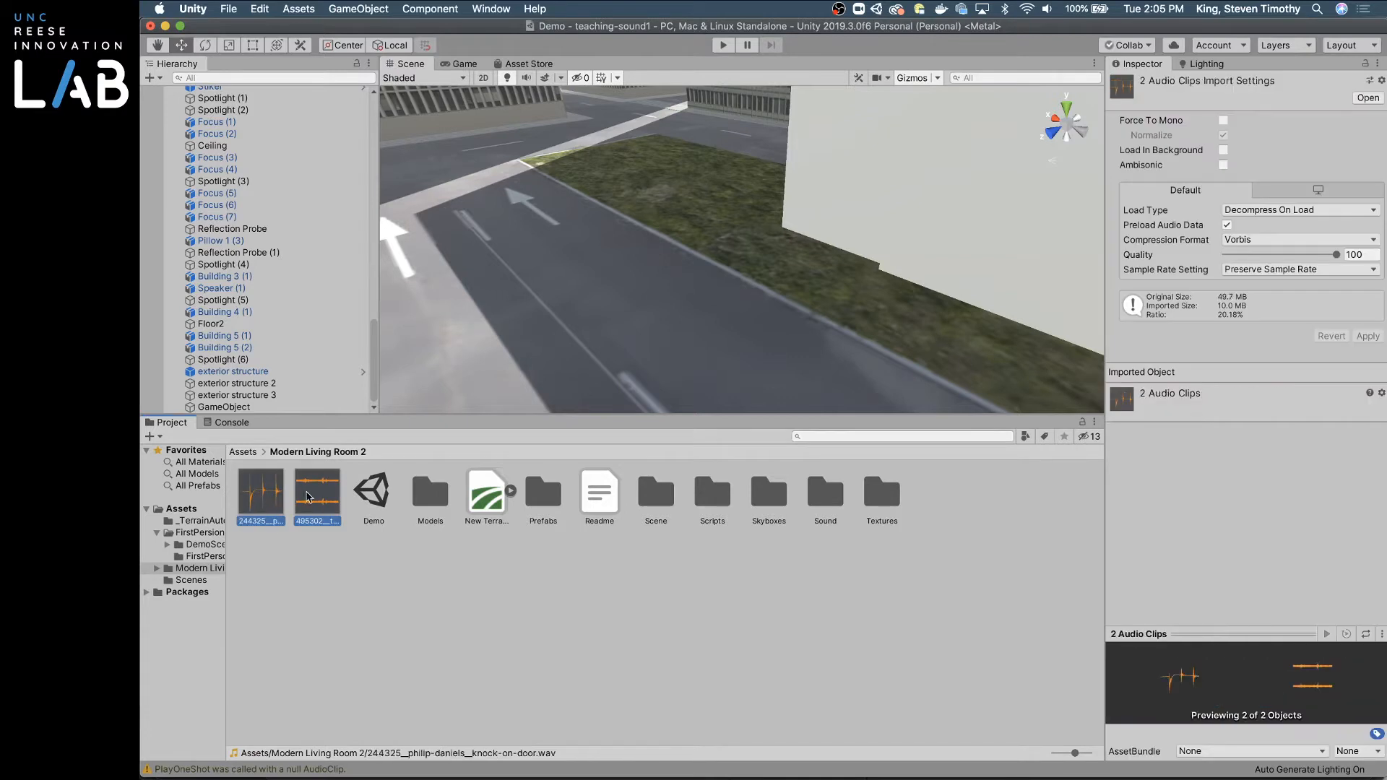
drag(307, 497, 809, 495)
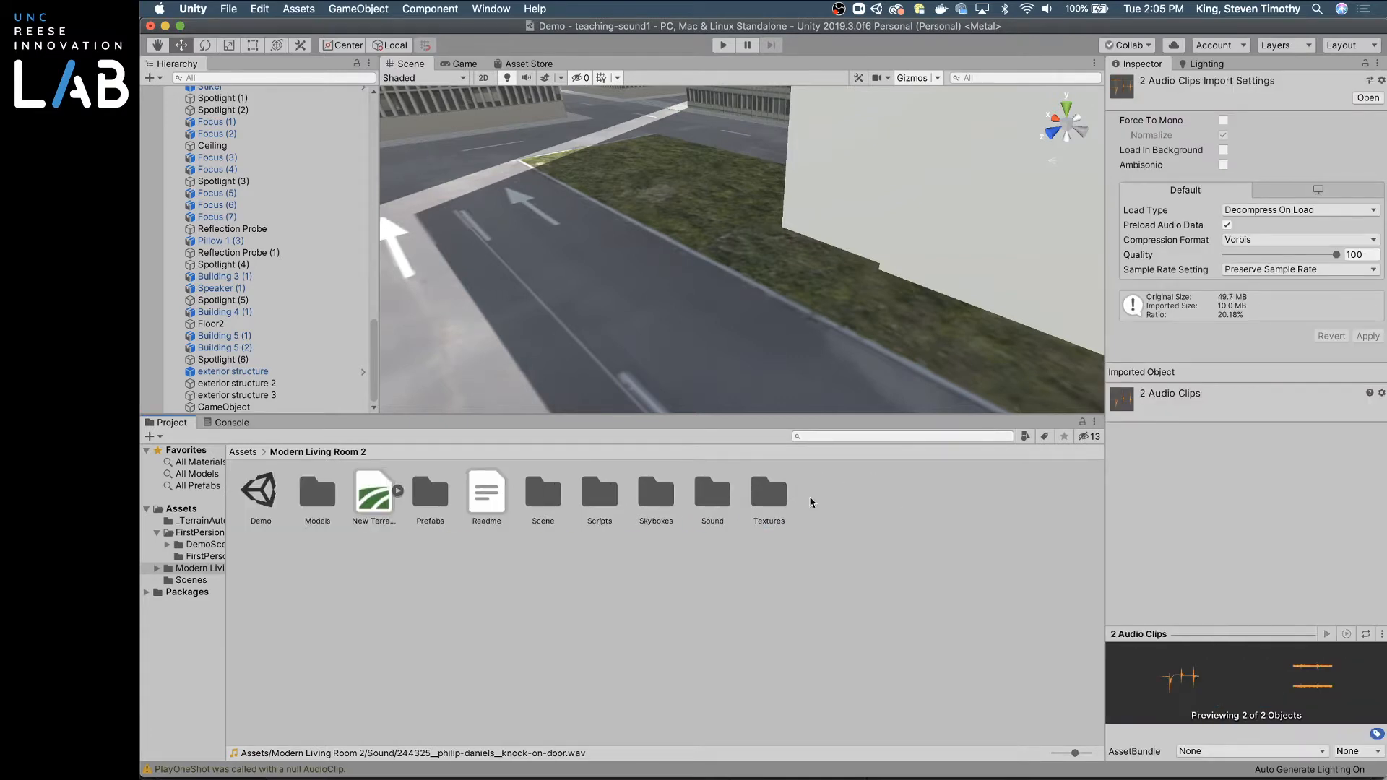
Step: Check the contents of the Sound folder and reselect the GameObject holding the Audio Source
double_click(712, 495)
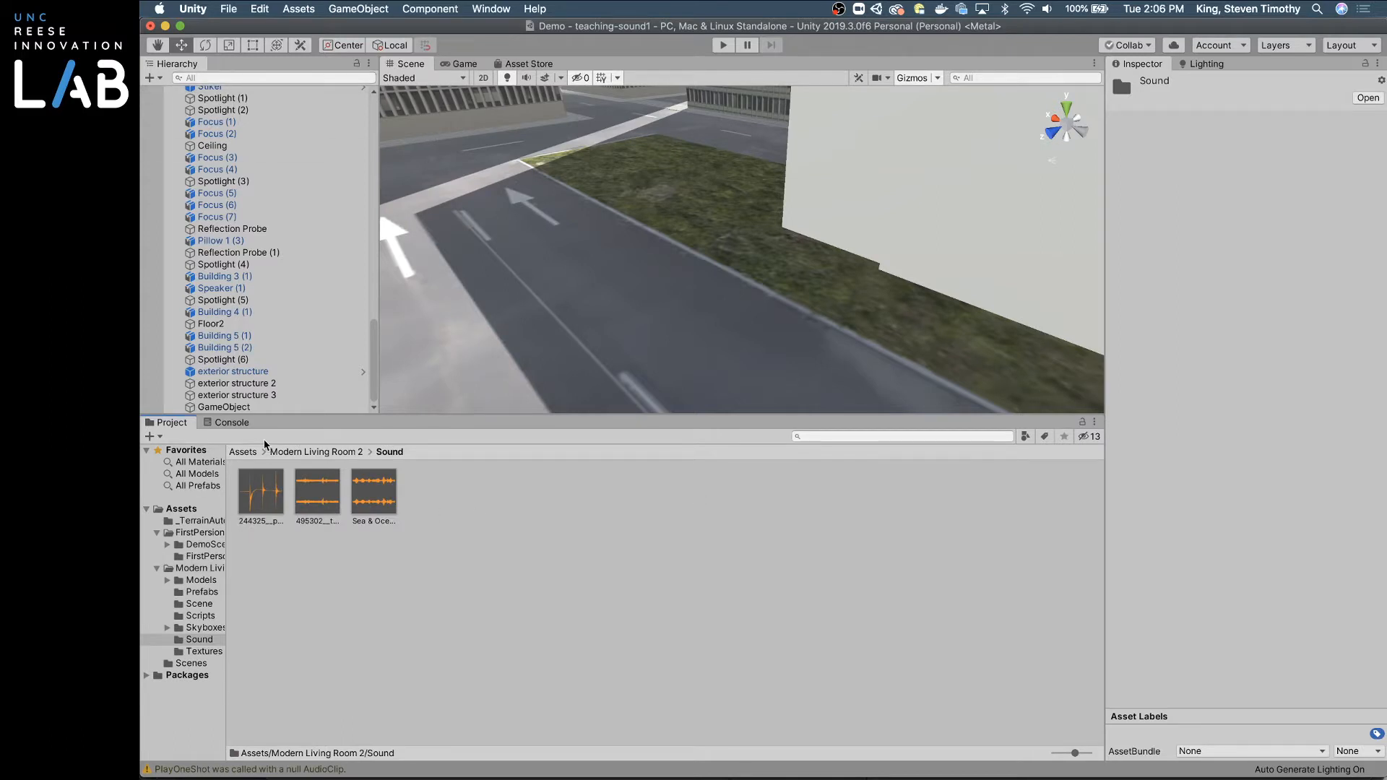
click(307, 452)
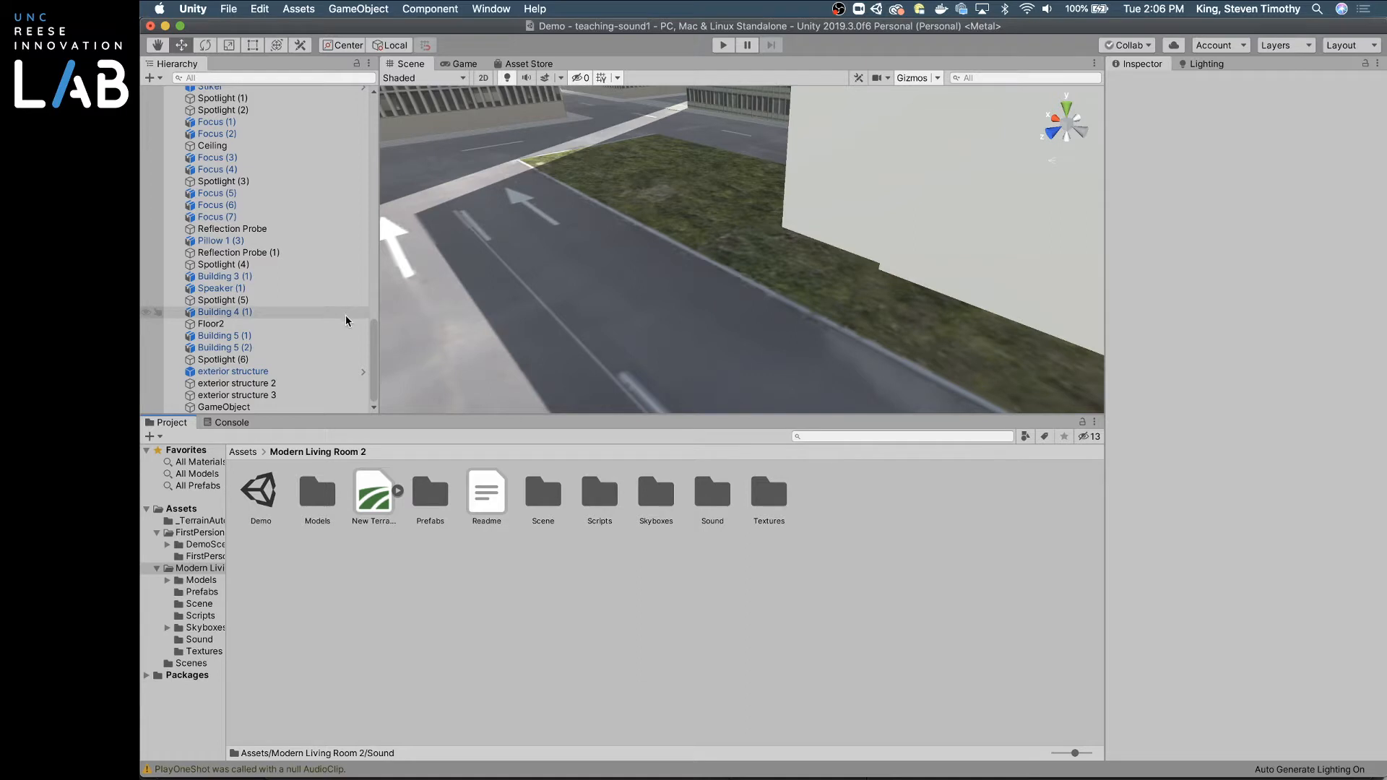
click(225, 409)
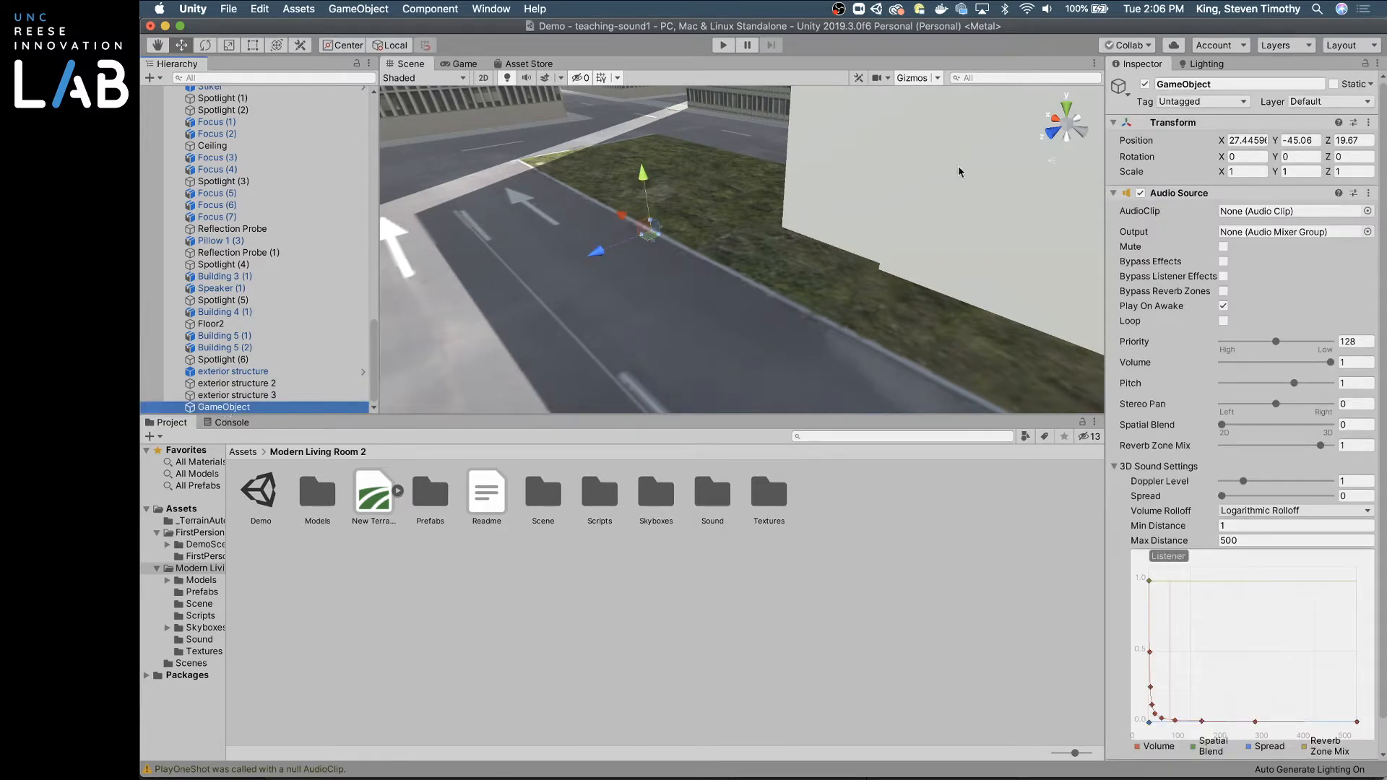
Step: Rename the street GameObject holding the Audio Source as Street Sound
click(1218, 86)
text(Stt)
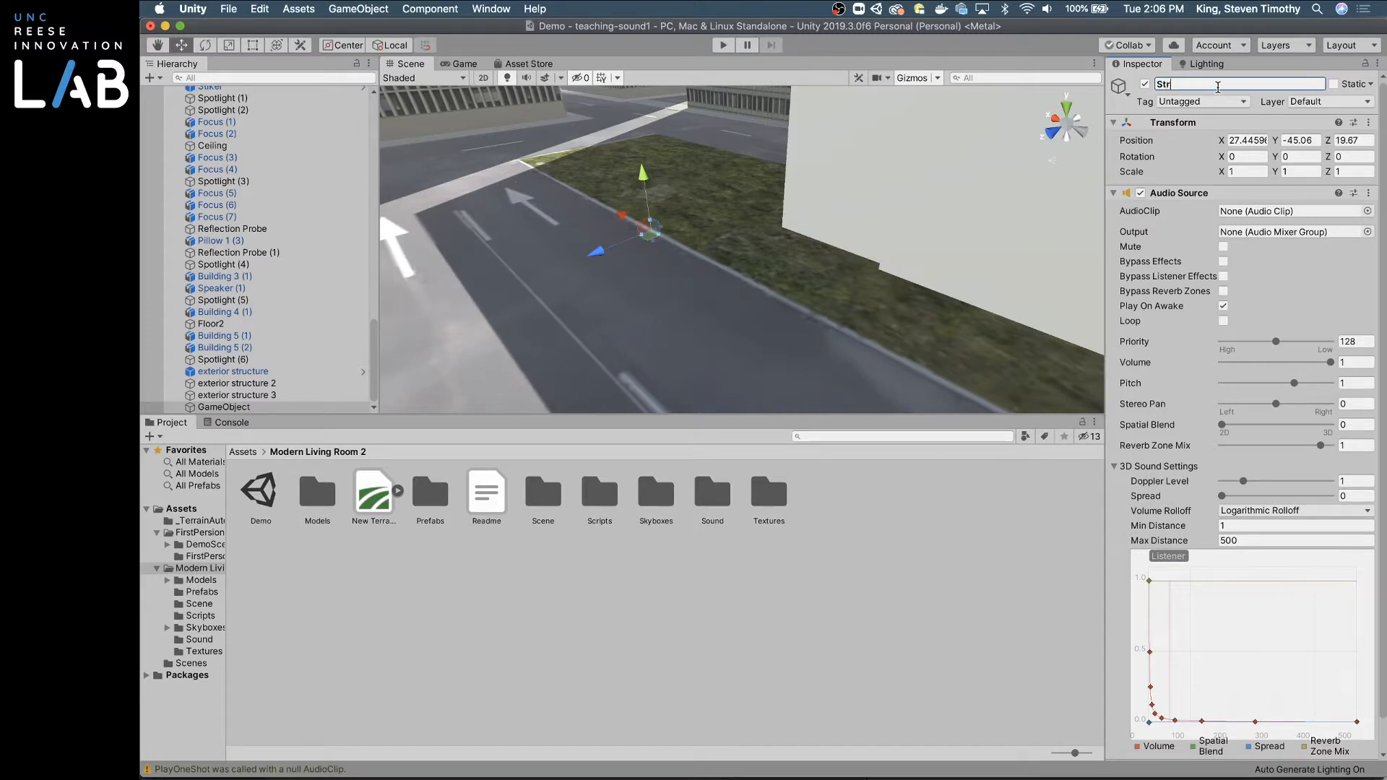
text(eet Sound)
key(Return)
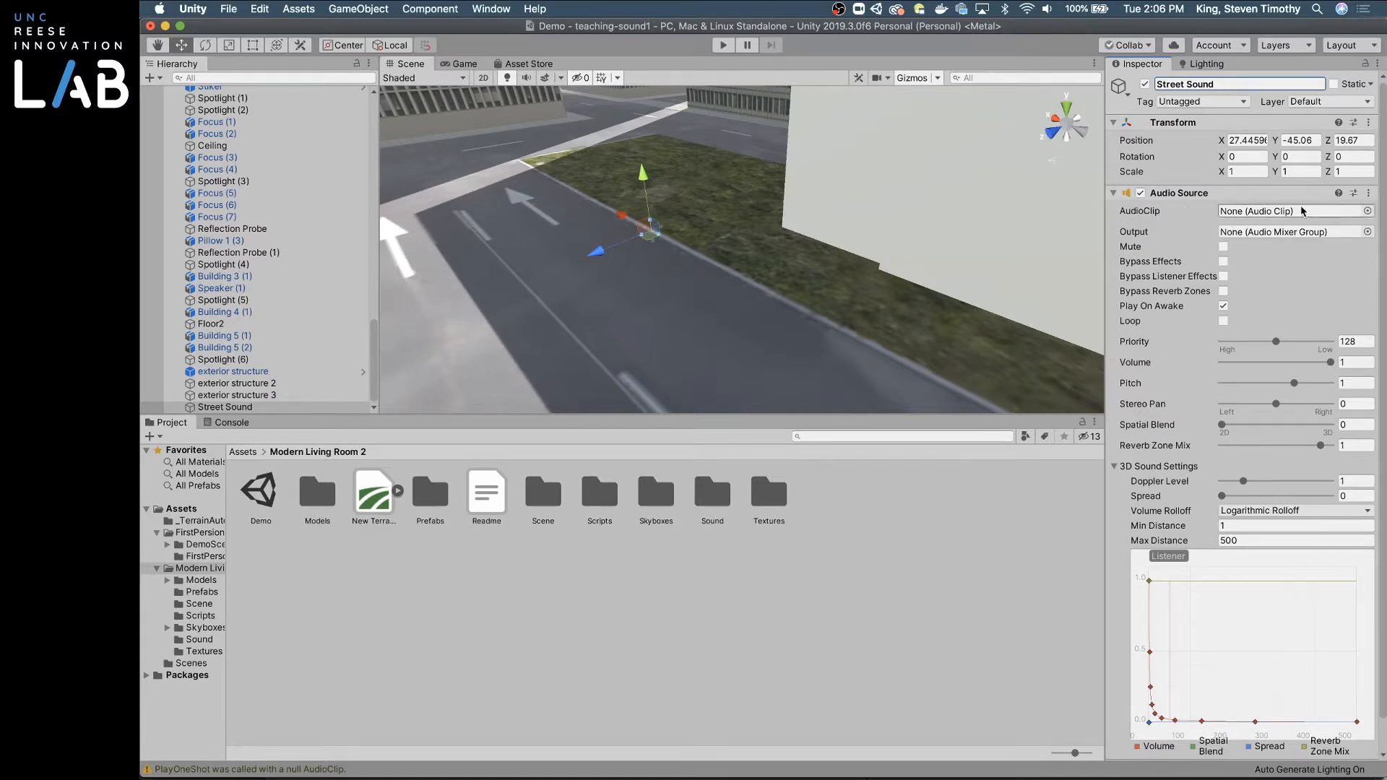
Step: Assign the big-city-001 audio clip to the Street Sound Audio Source
click(1367, 212)
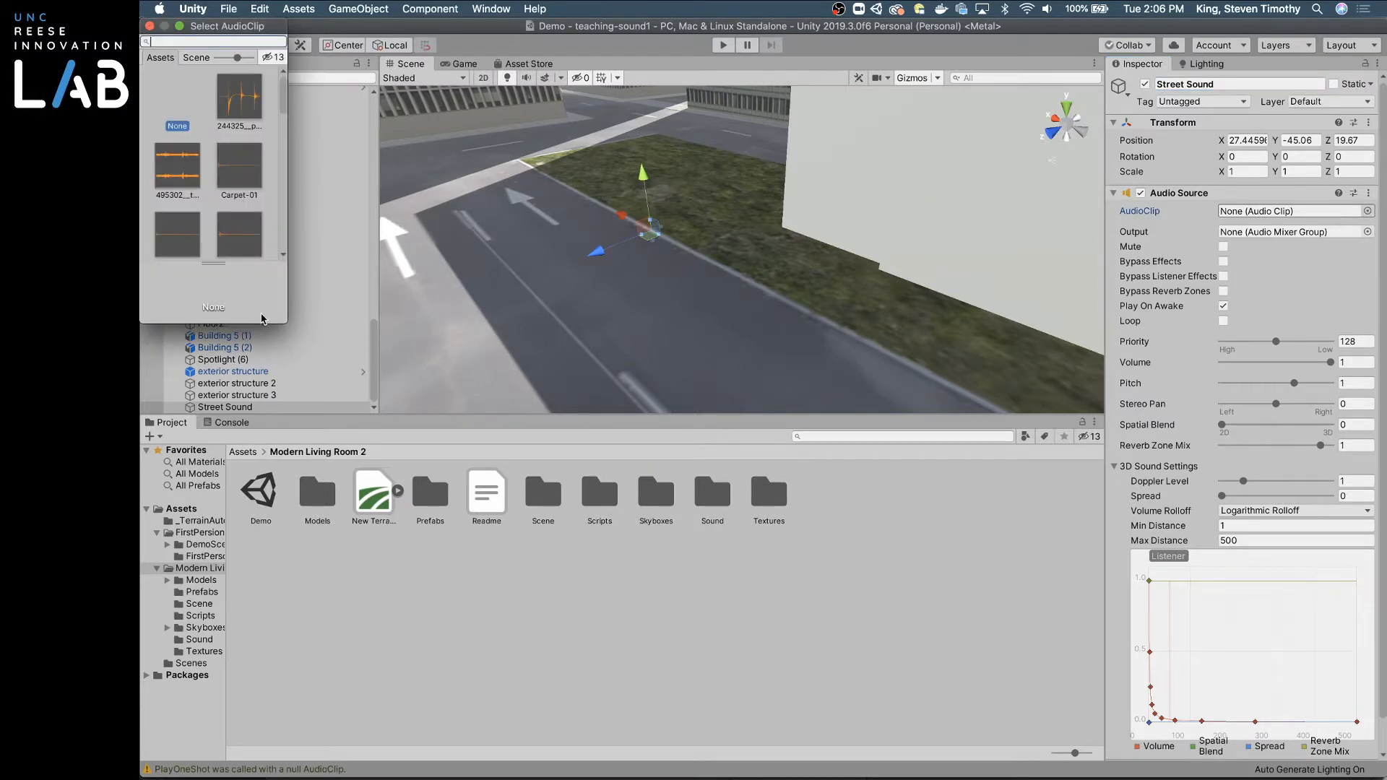
drag(285, 321, 443, 531)
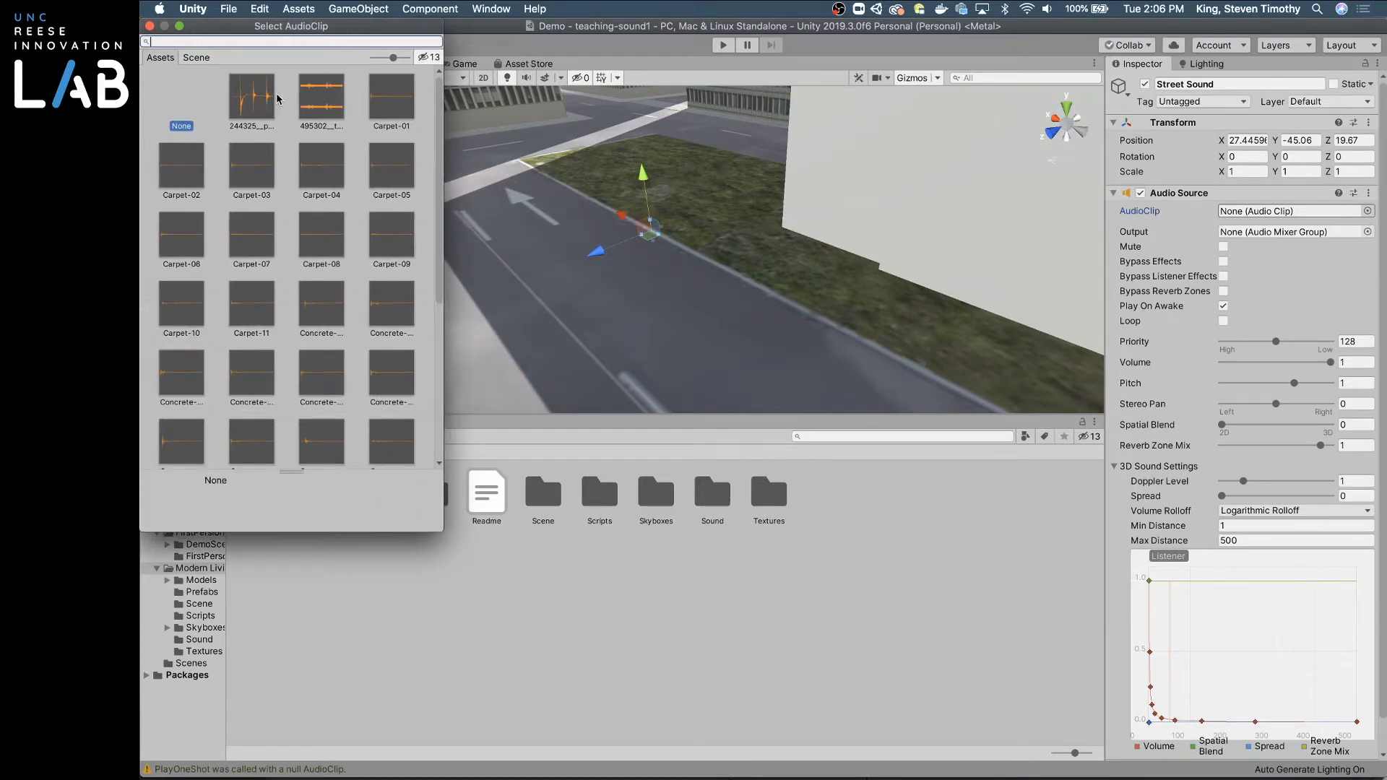
click(329, 112)
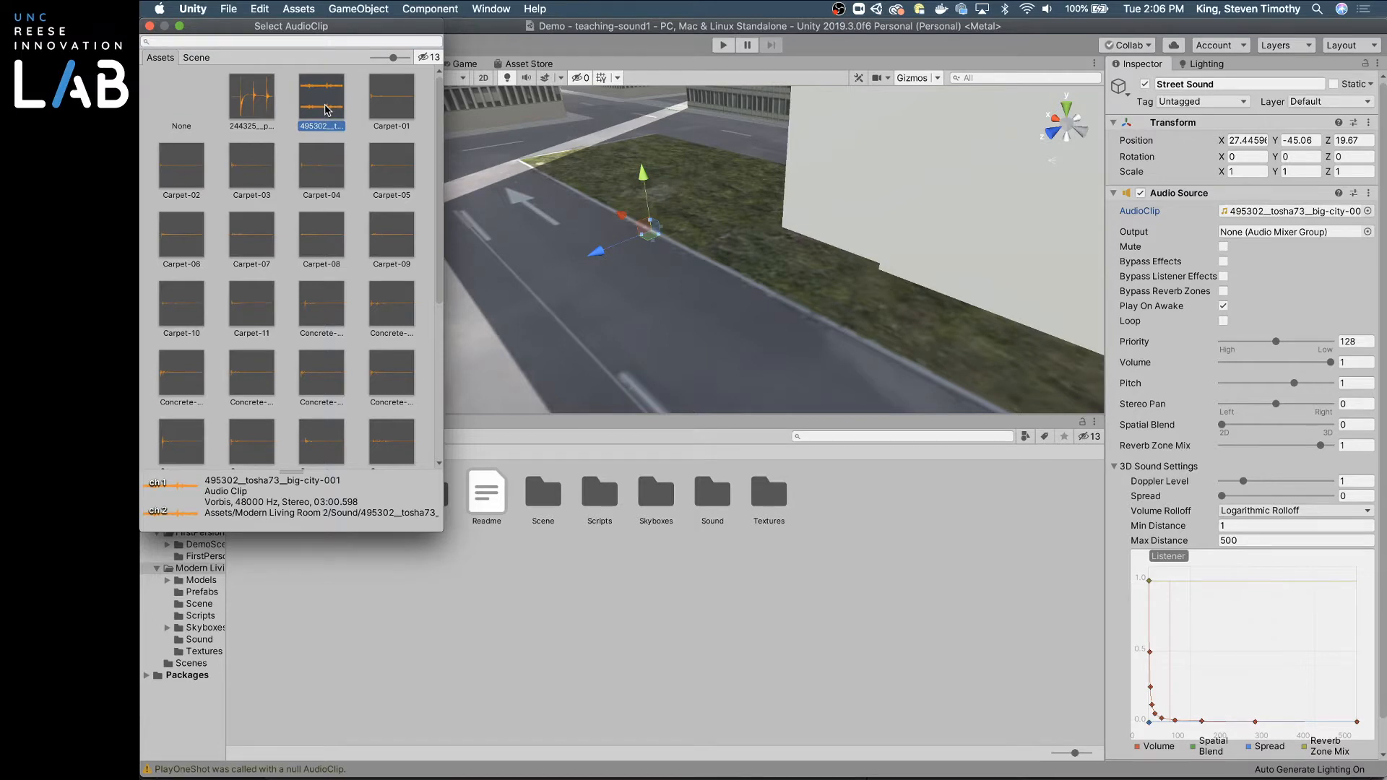
double_click(327, 110)
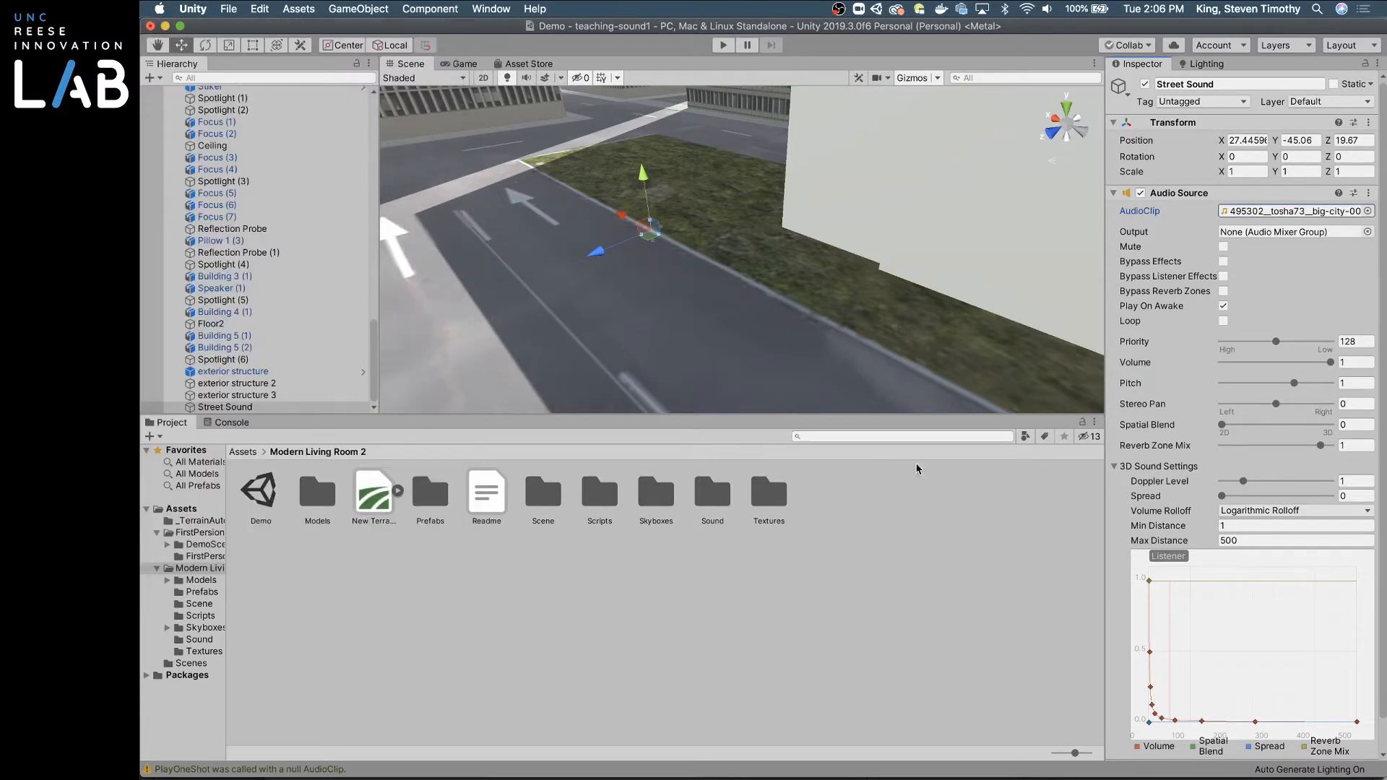
Step: Enable looping on the Street Sound Audio Source and lower its volume to about 0.509
scroll(1214, 486, down, 2)
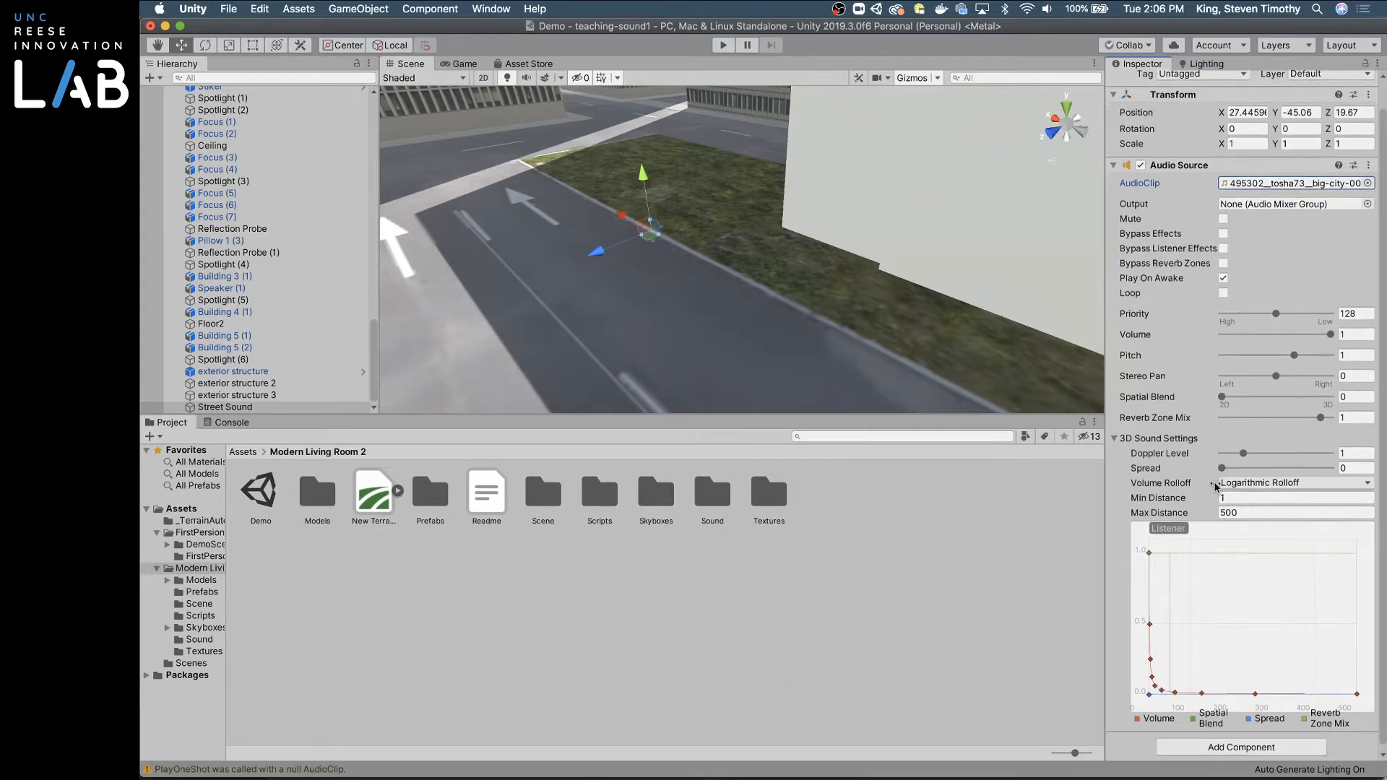
scroll(1214, 486, down, 1)
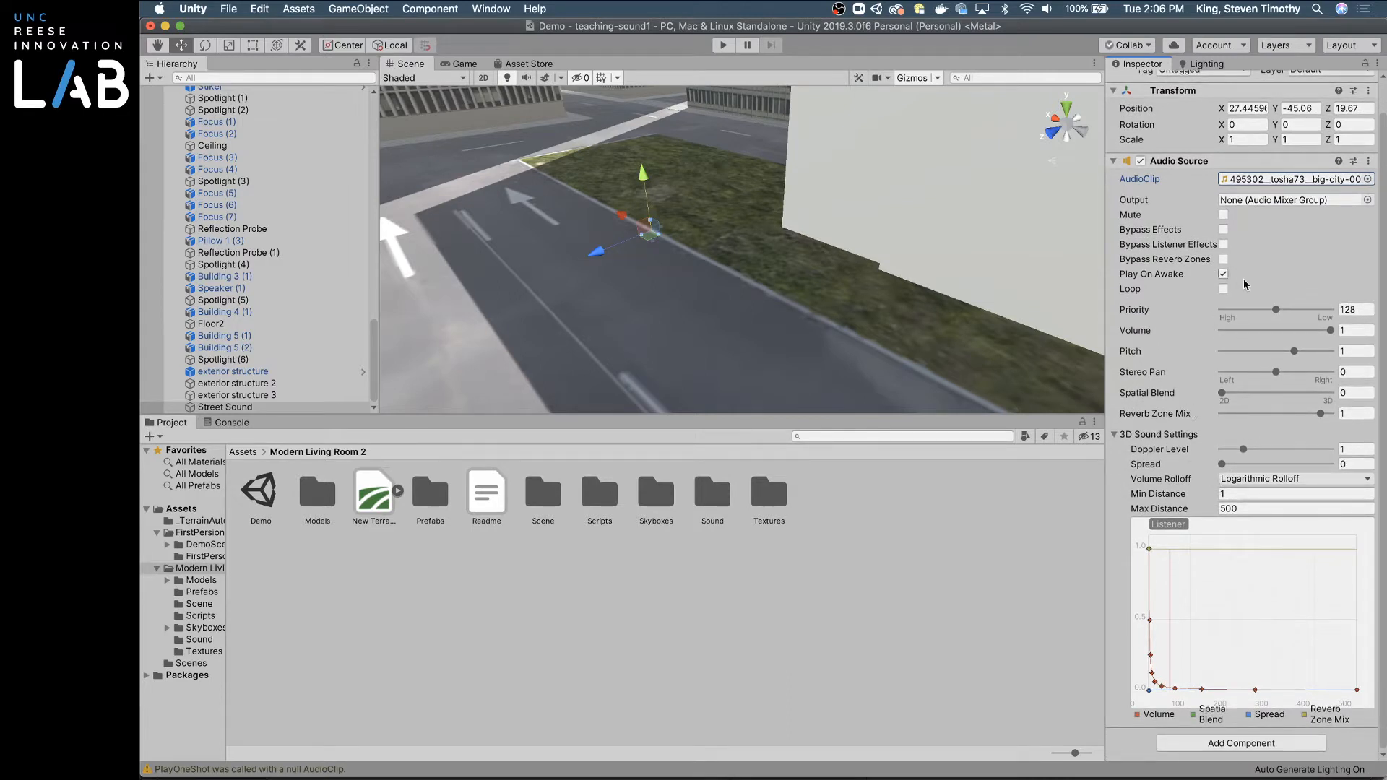
click(1223, 289)
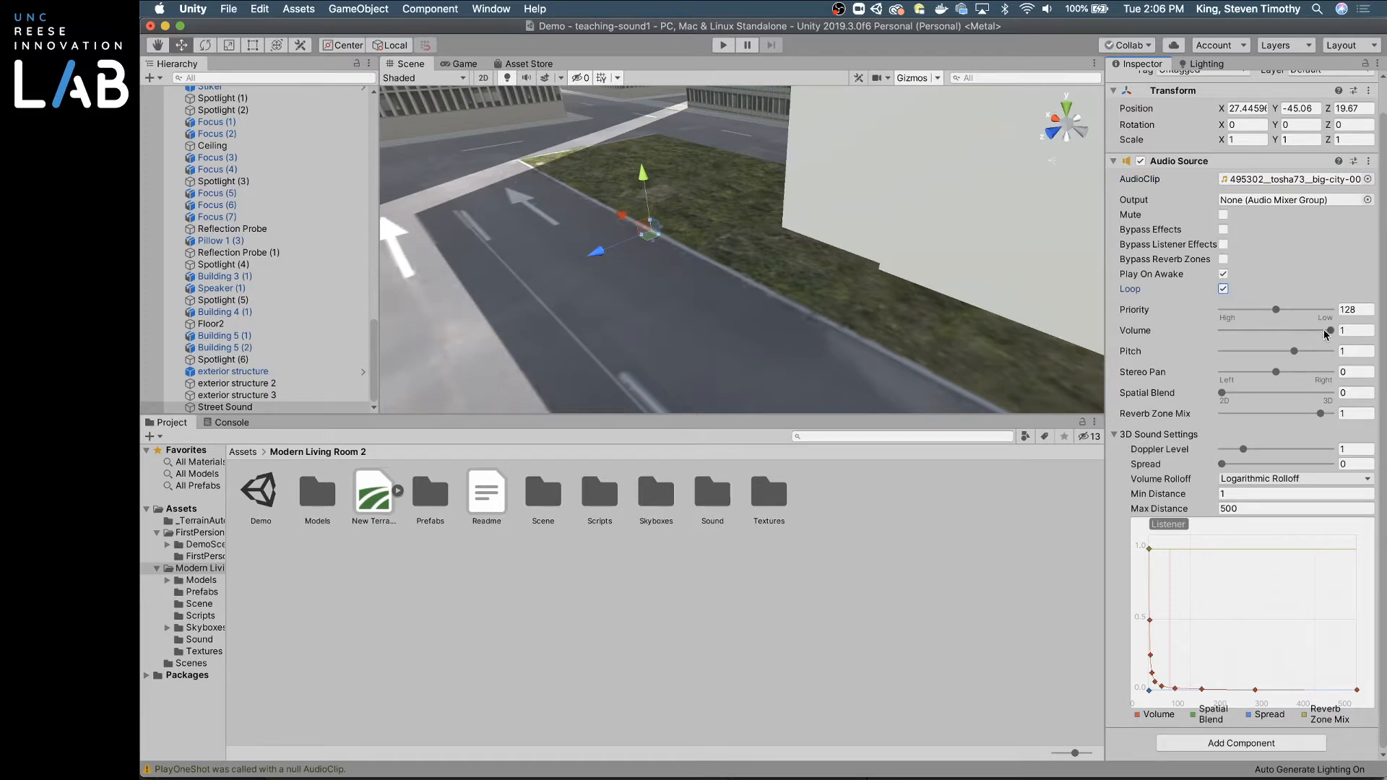
drag(1326, 332, 1276, 334)
Step: Make the street sound fully 3D by setting its Spatial Blend to 1
drag(1221, 393, 1330, 393)
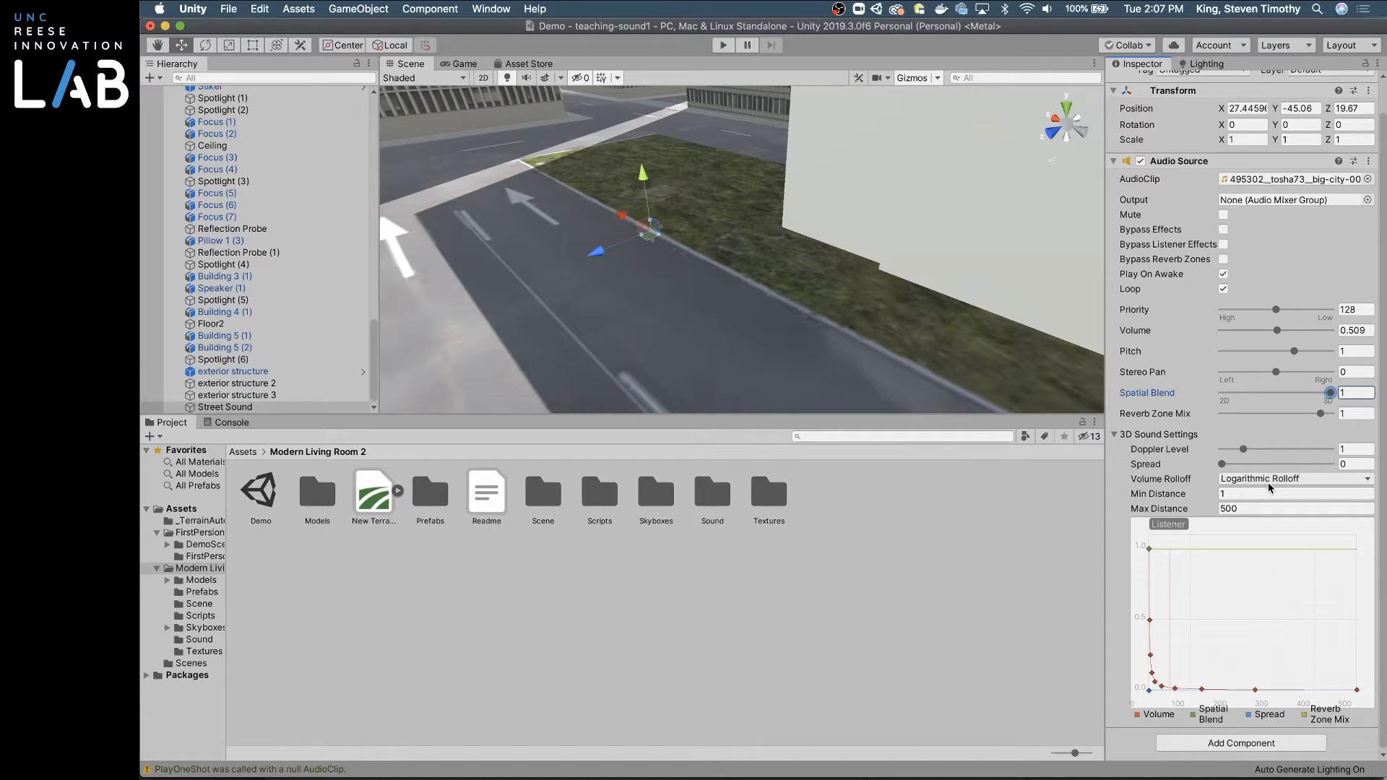
click(1228, 494)
key(Tab)
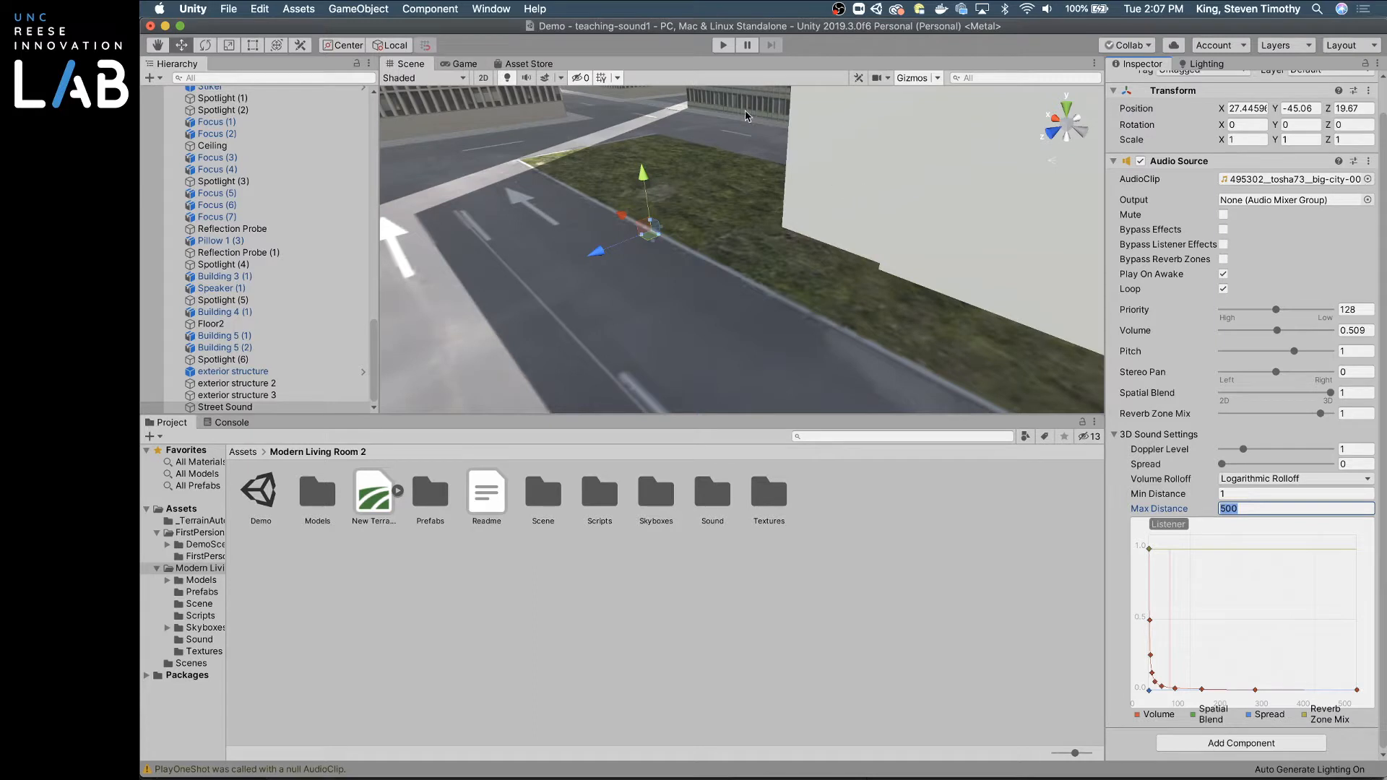
Step: Run the scene in play mode and raise the computer's sound volume to hear the street audio
click(721, 46)
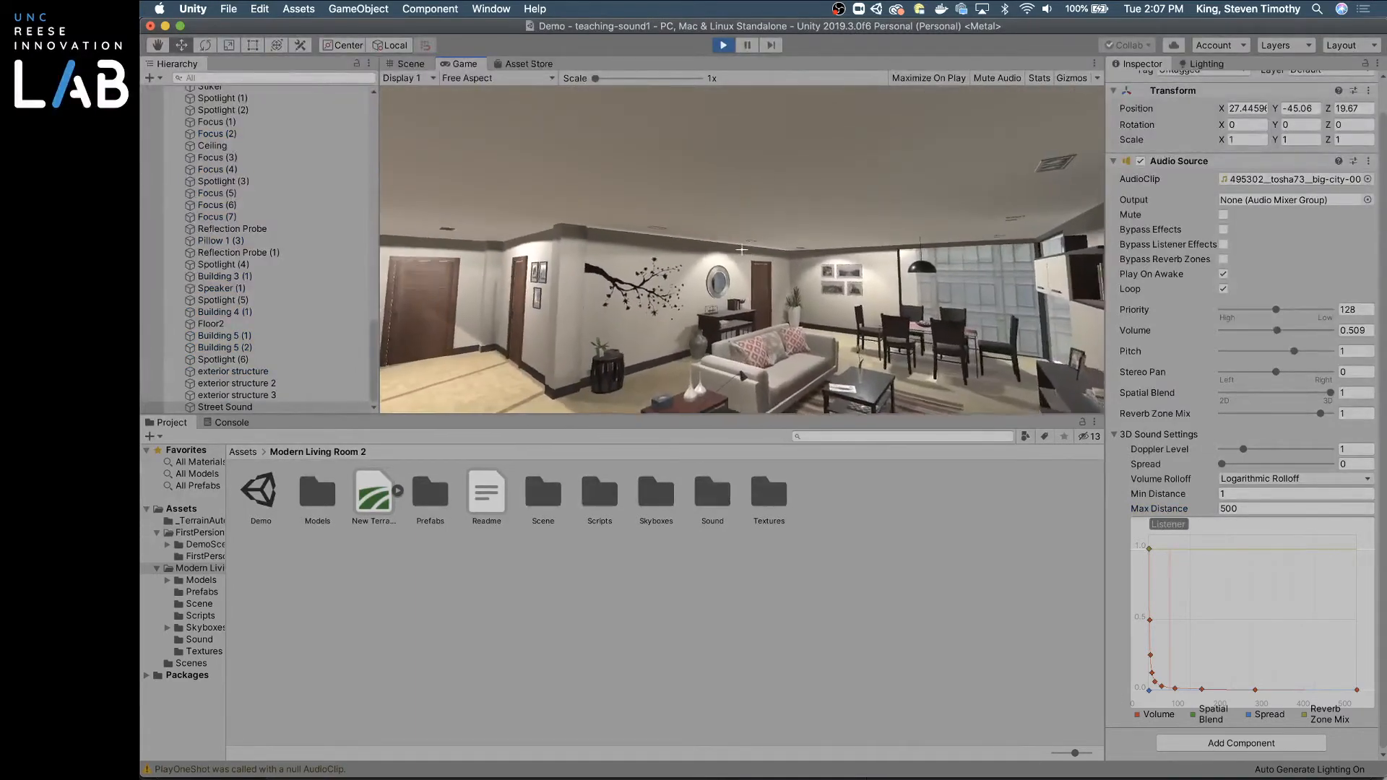
key(XF86AudioRaiseVolume)
key(XF86AudioRaiseVolume)
key(XF86AudioRaiseVolume)
key(XF86AudioRaiseVolume)
key(XF86AudioRaiseVolume)
key(XF86AudioRaiseVolume)
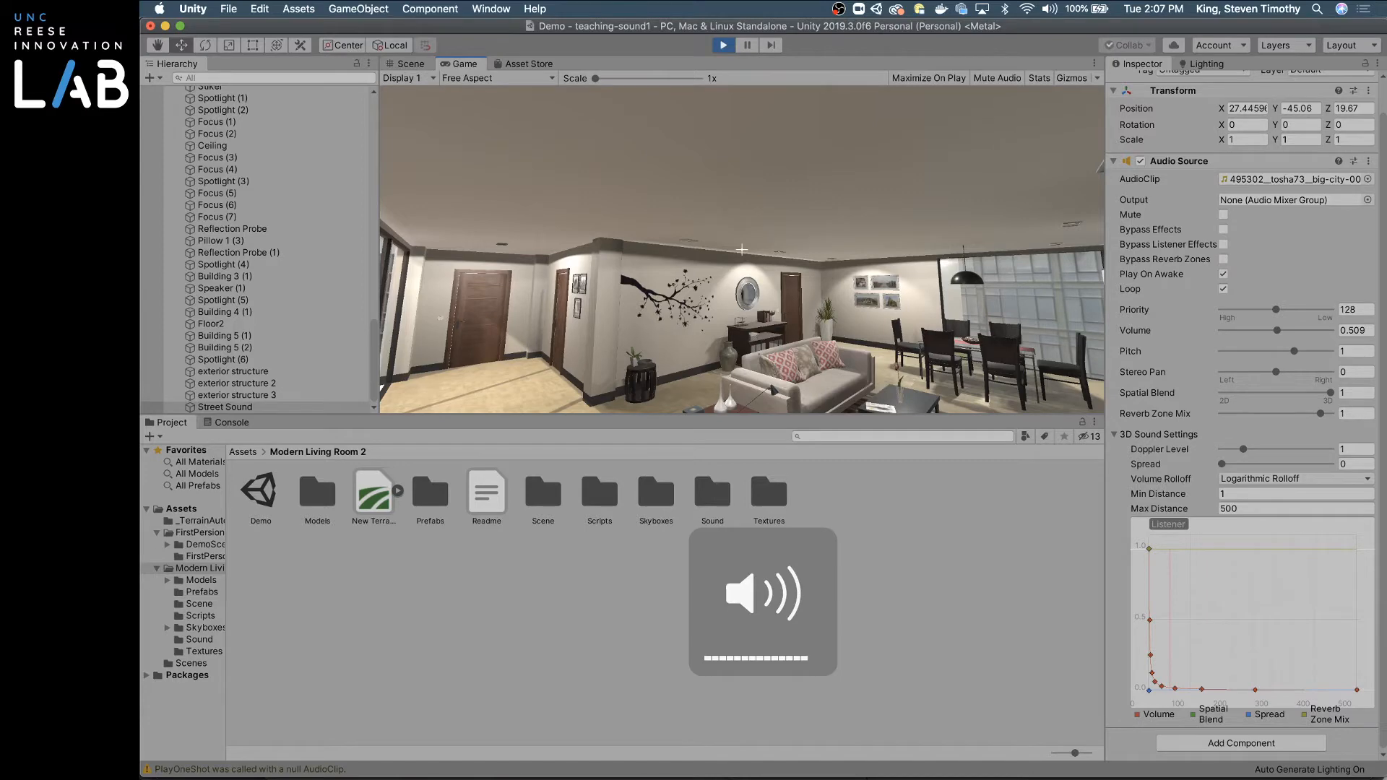
Step: Walk through the living room to the windows to listen to the street sound, adjust the computer's volume, and stop play mode
key(w)
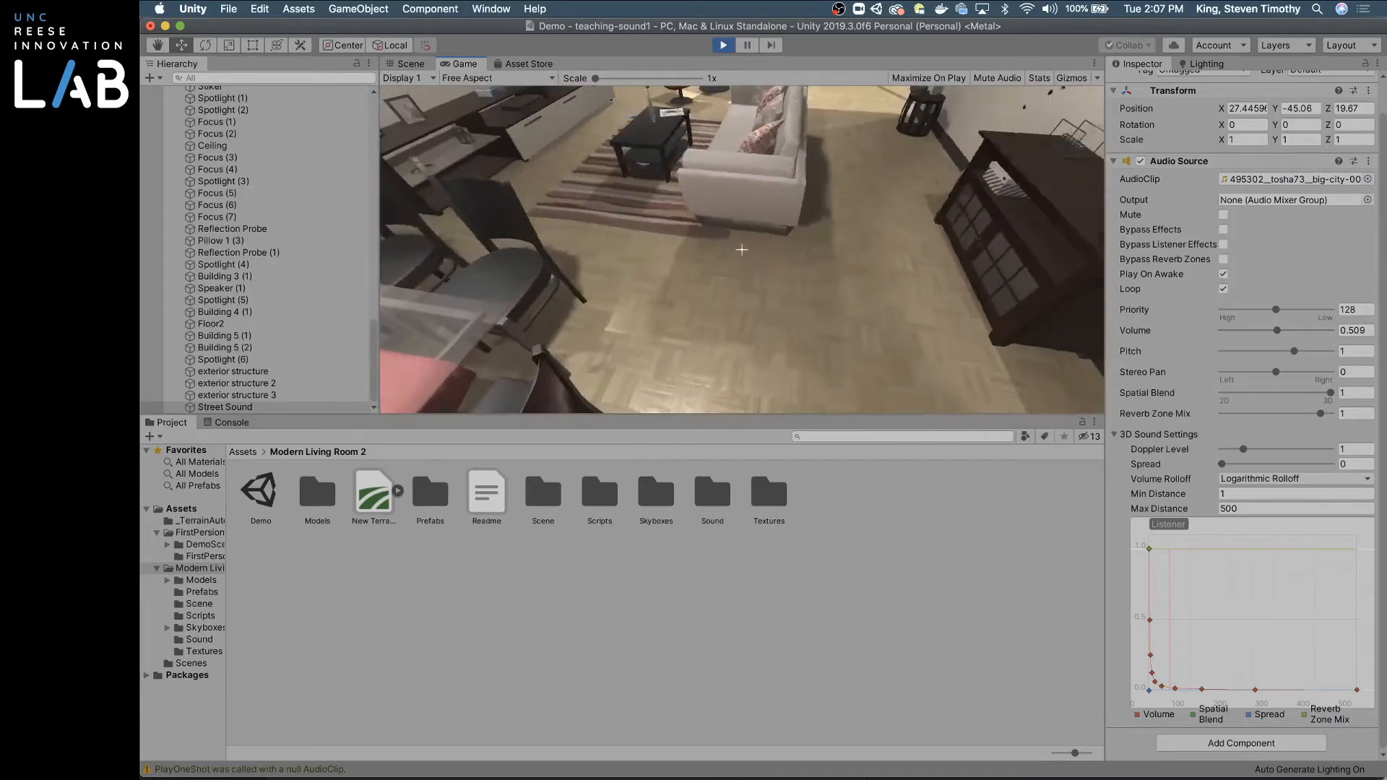
key(w)
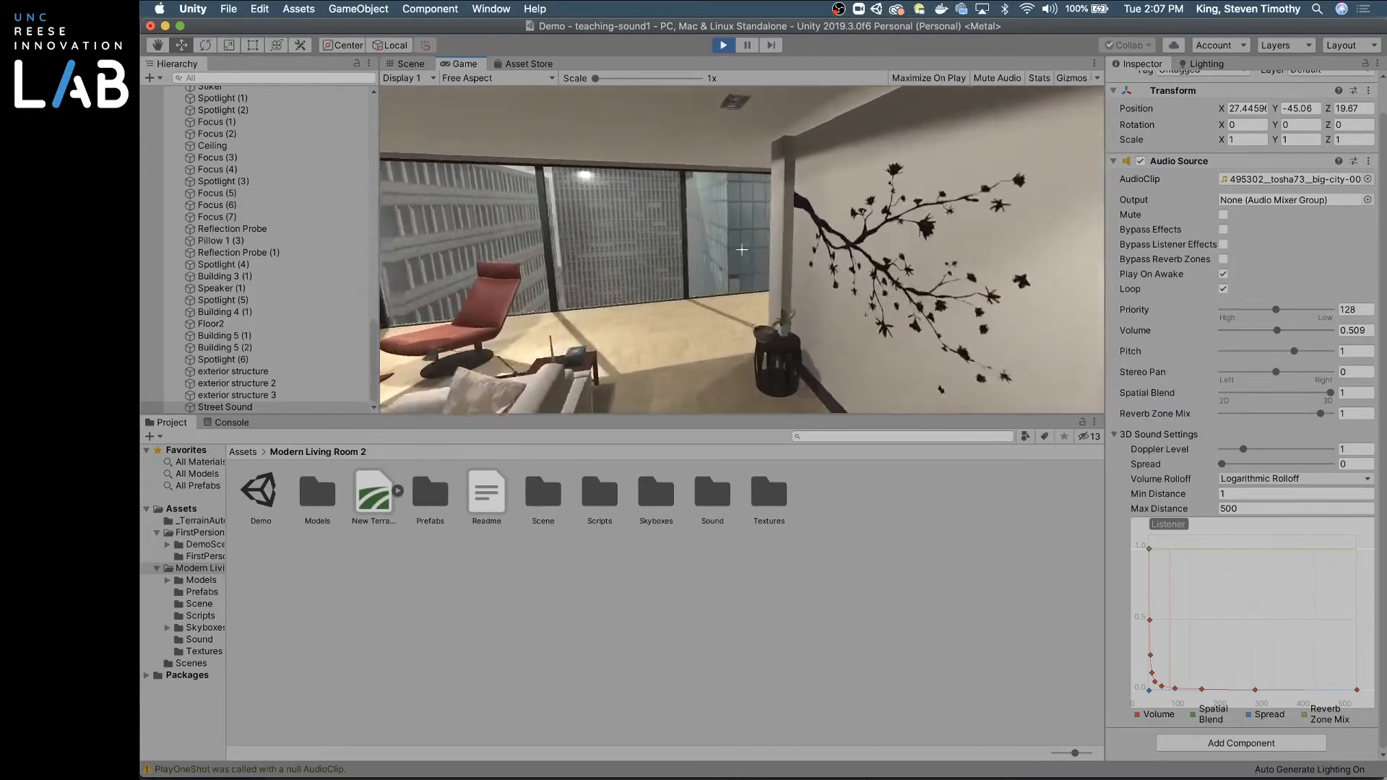
key(w)
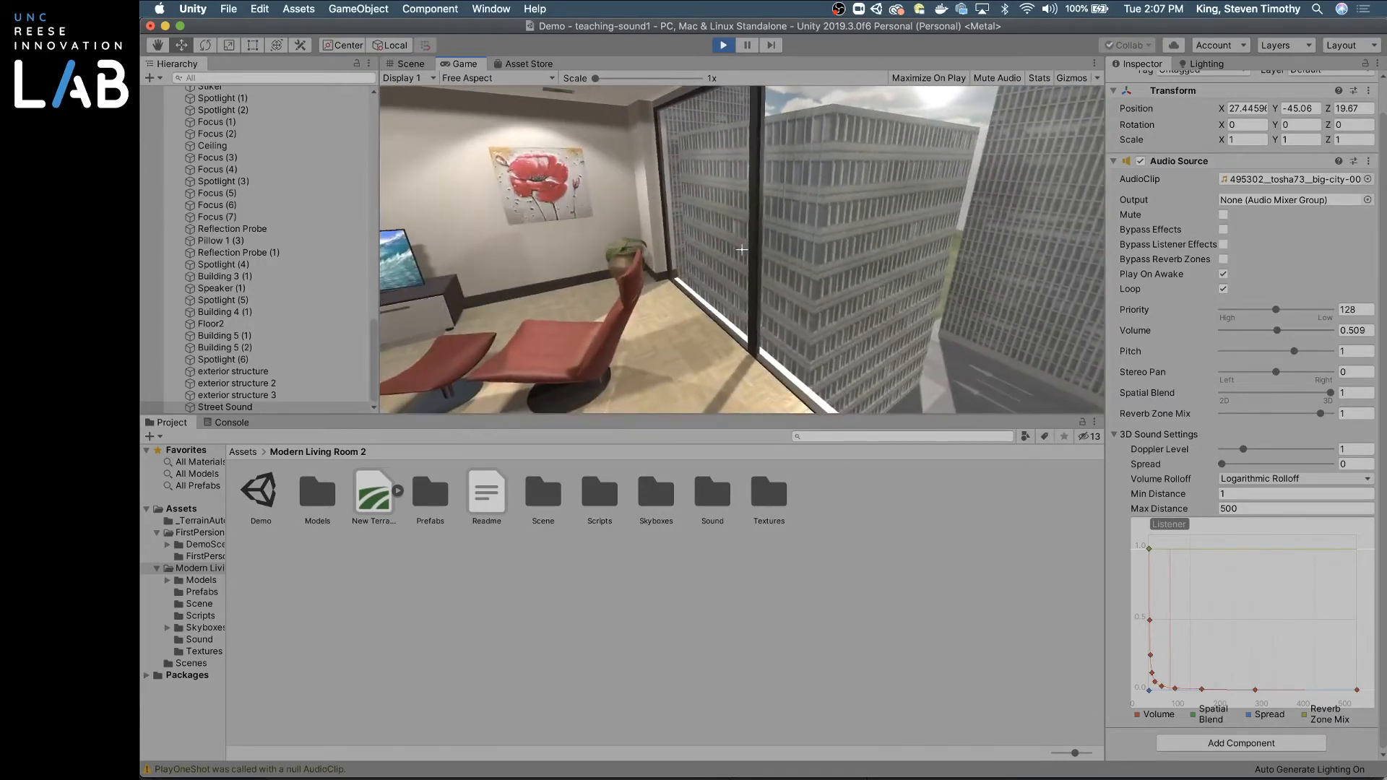
key(XF86AudioRaiseVolume)
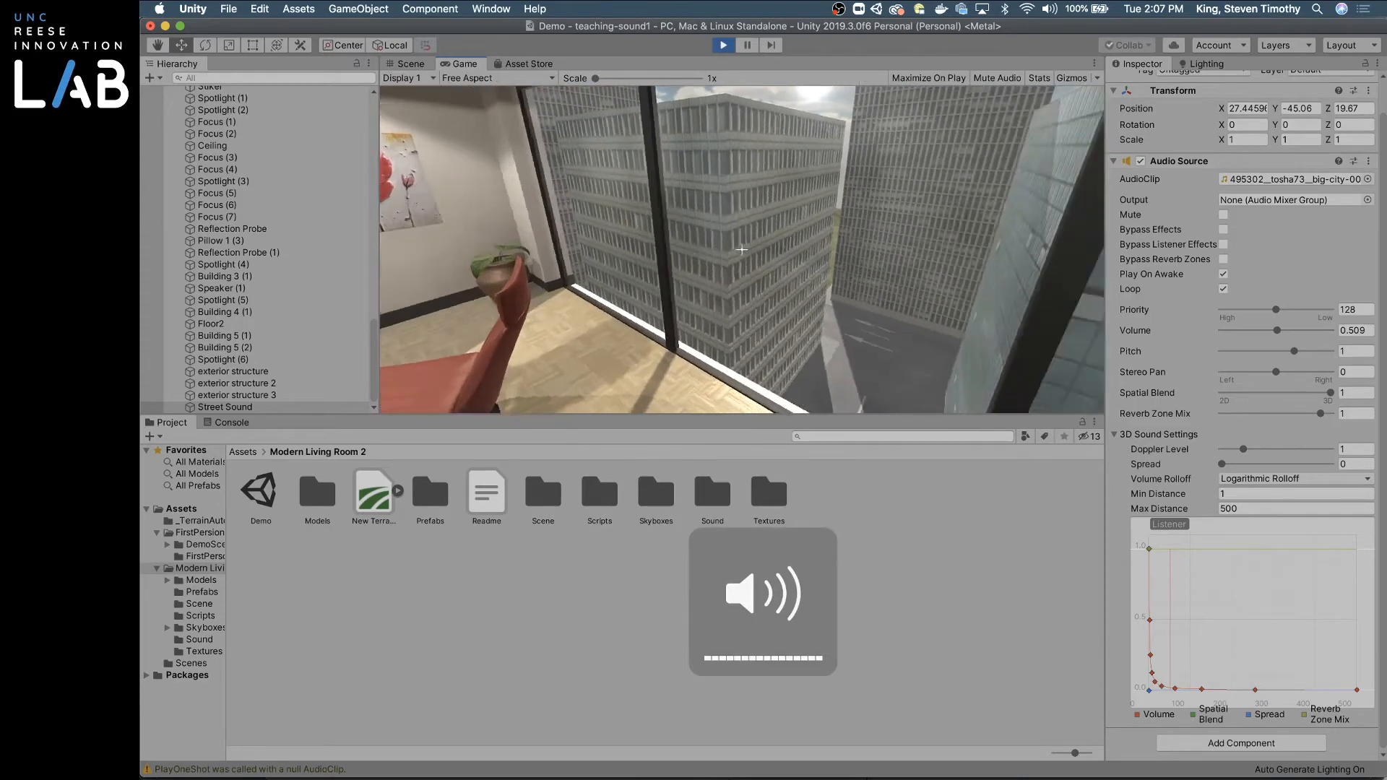
key(XF86AudioRaiseVolume)
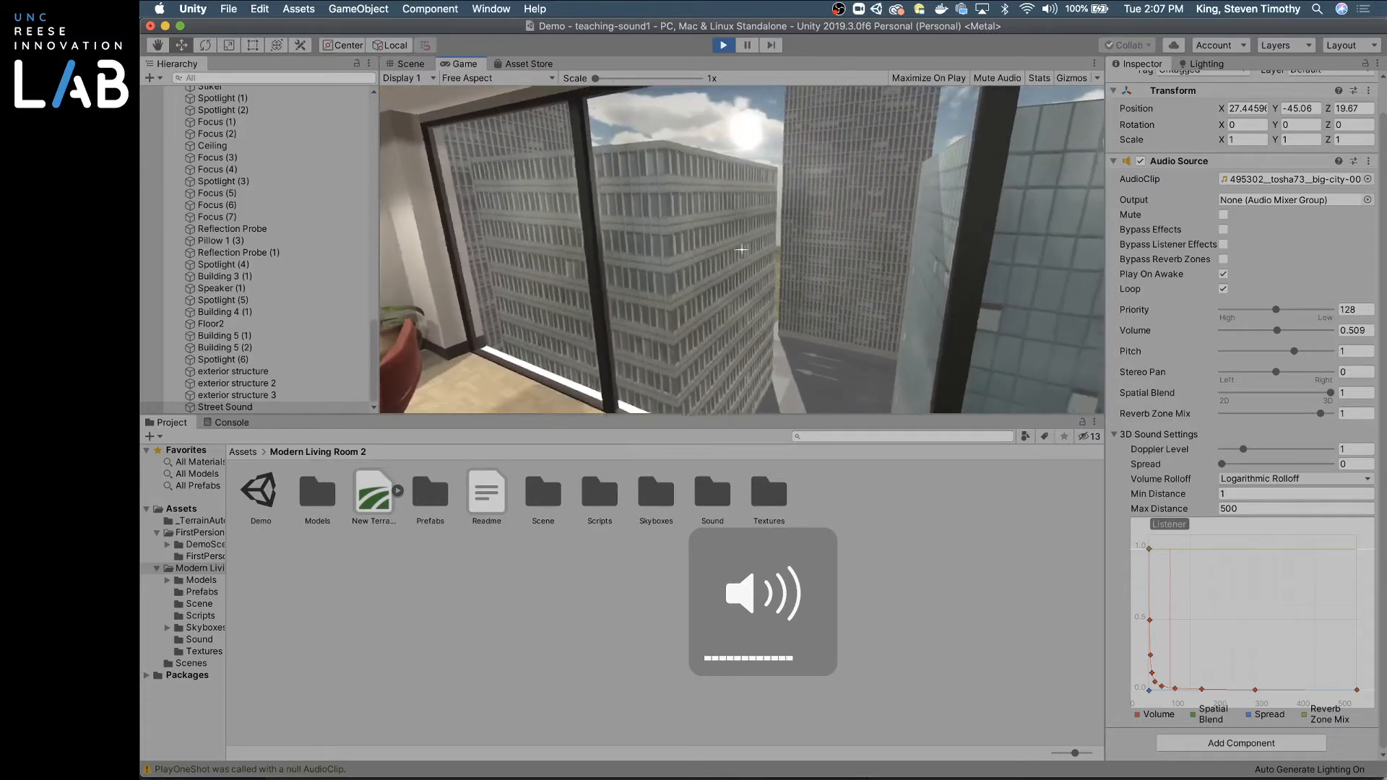
click(723, 45)
Step: Try Max Distance values of 100, 20 and 50 for the street sound and compare the rolloff curves
click(1239, 509)
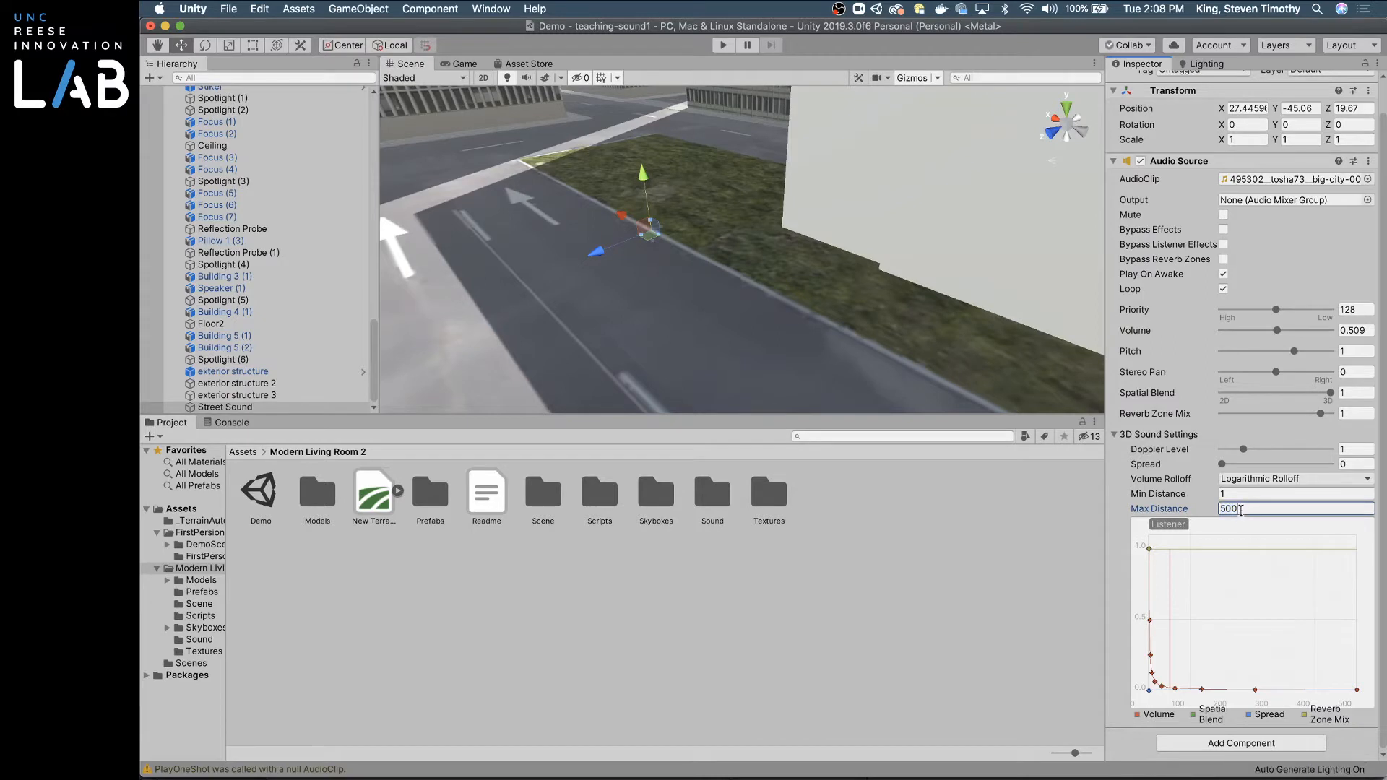
text(100)
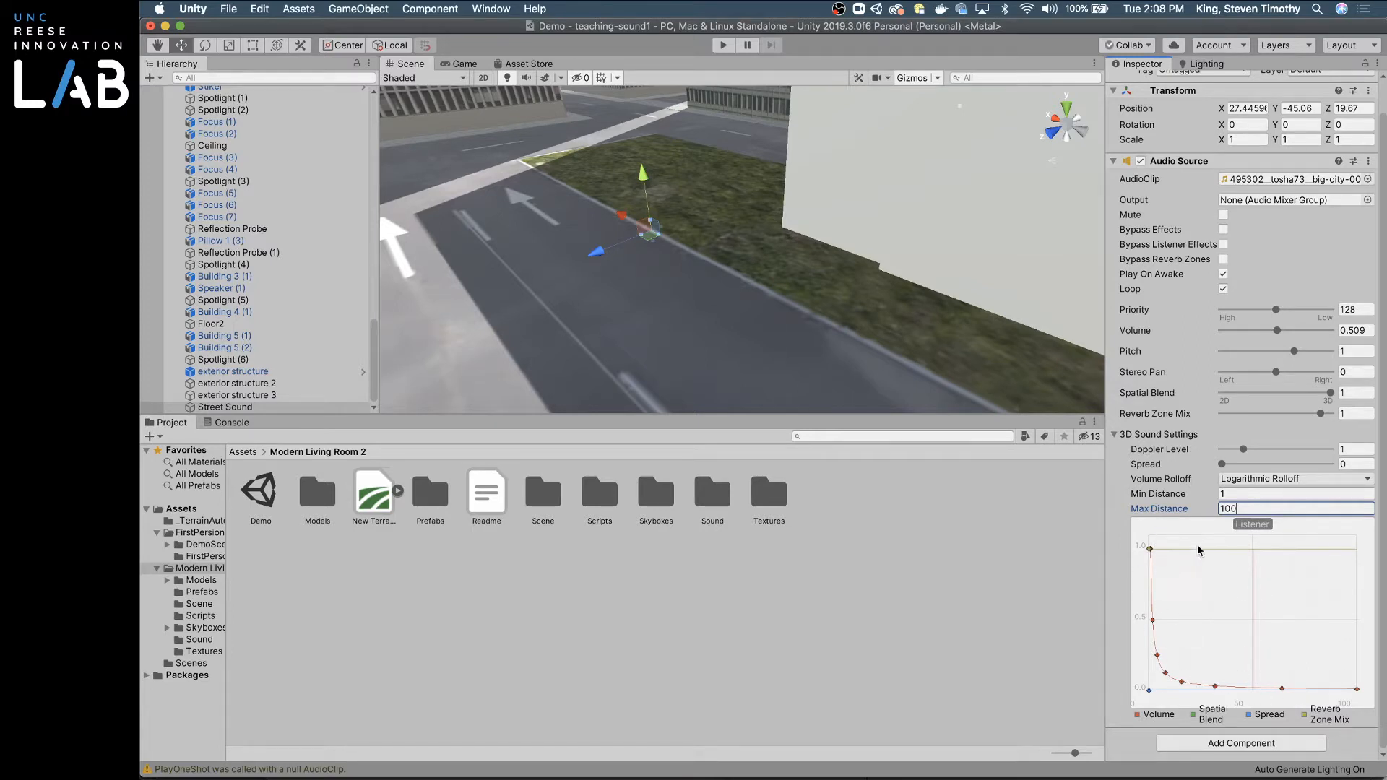
drag(1239, 509, 1206, 516)
text(20)
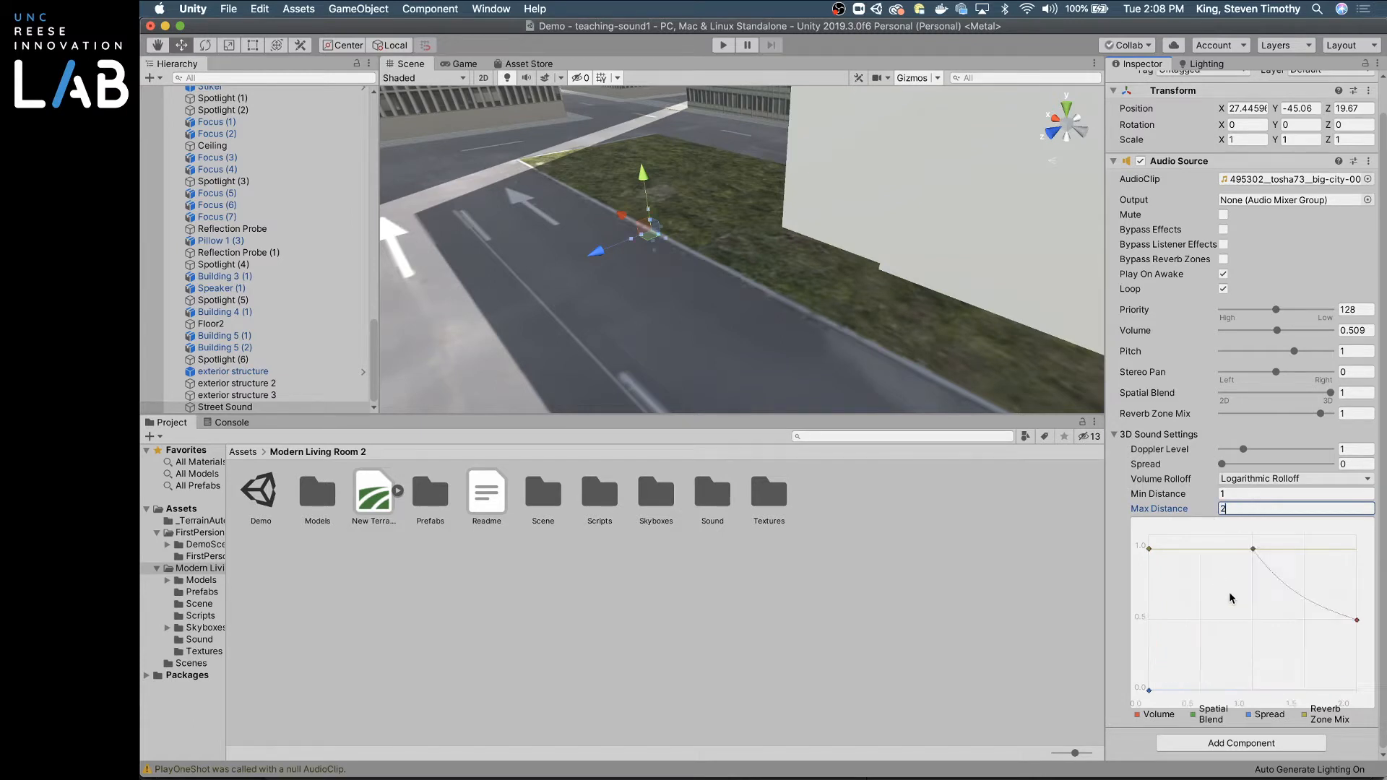
key(BackSpace)
key(BackSpace)
text(50)
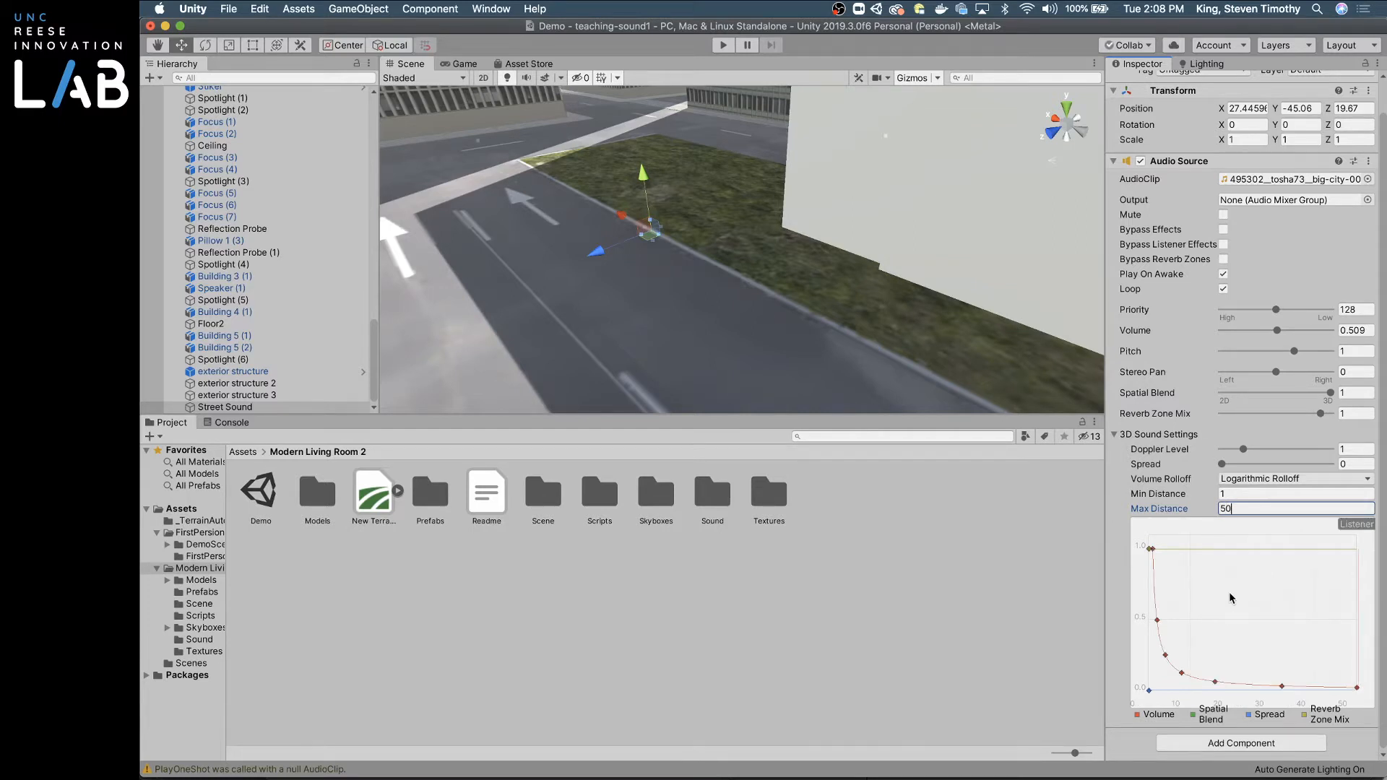
Step: Set the Max Distance of the Street Sound Audio Source to 100
key(BackSpace)
key(BackSpace)
text(100)
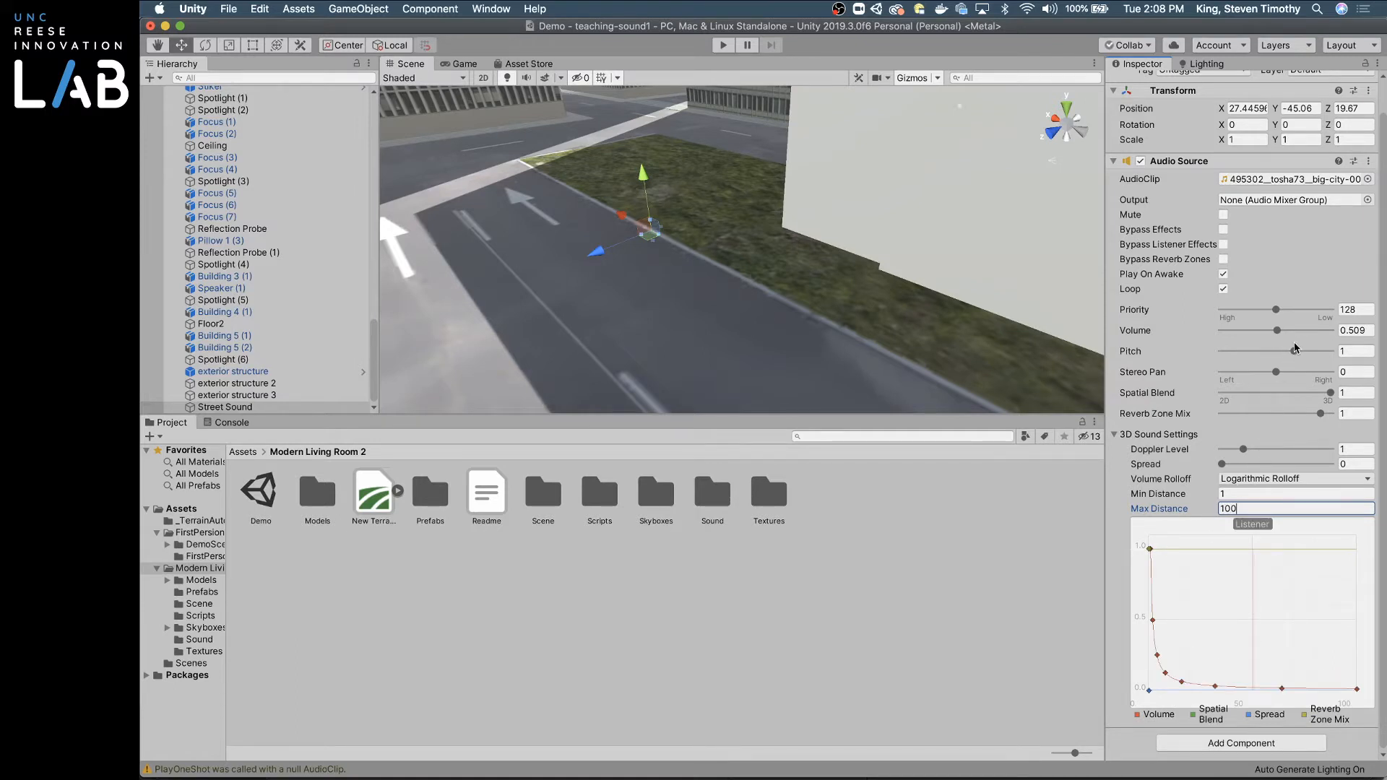
Step: Raise the street sound's volume to 1 and test the scene briefly in play mode
drag(1275, 329, 1333, 330)
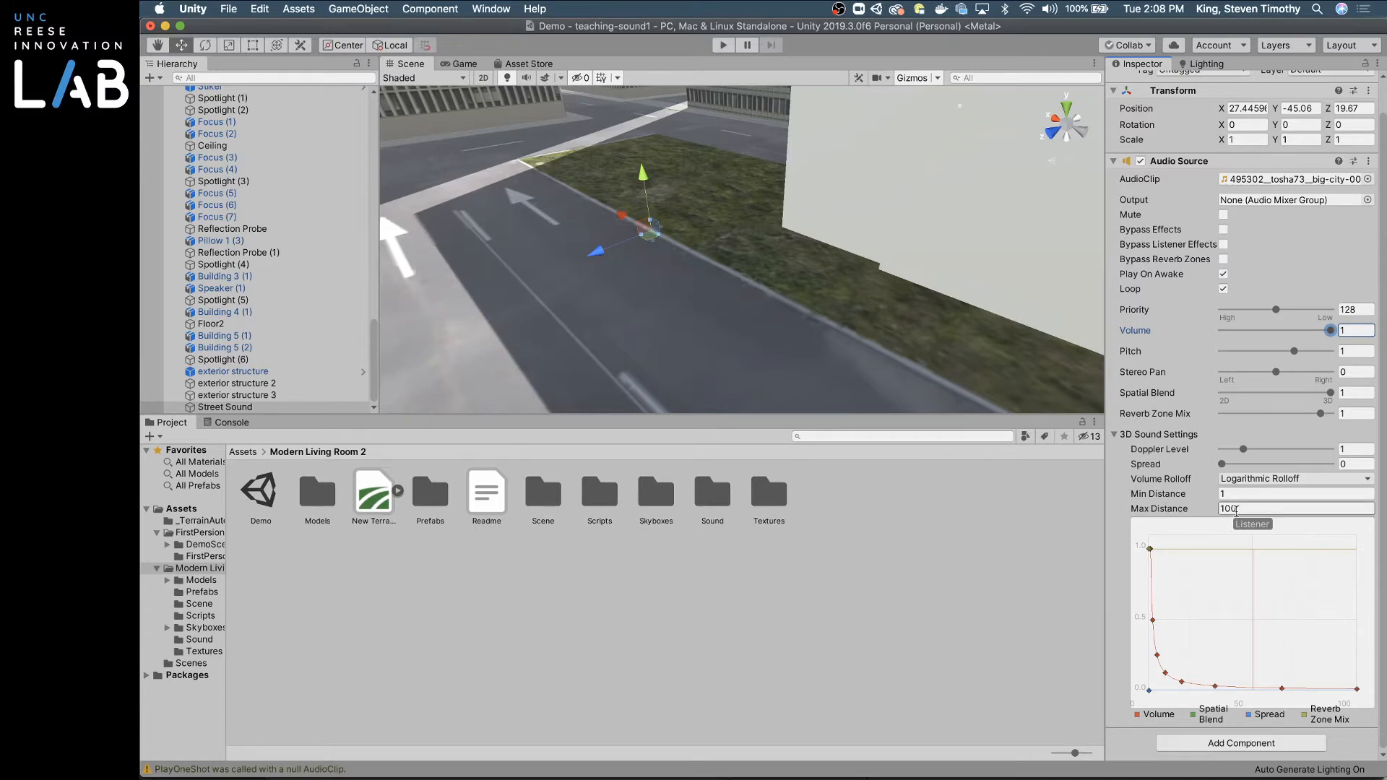
click(722, 48)
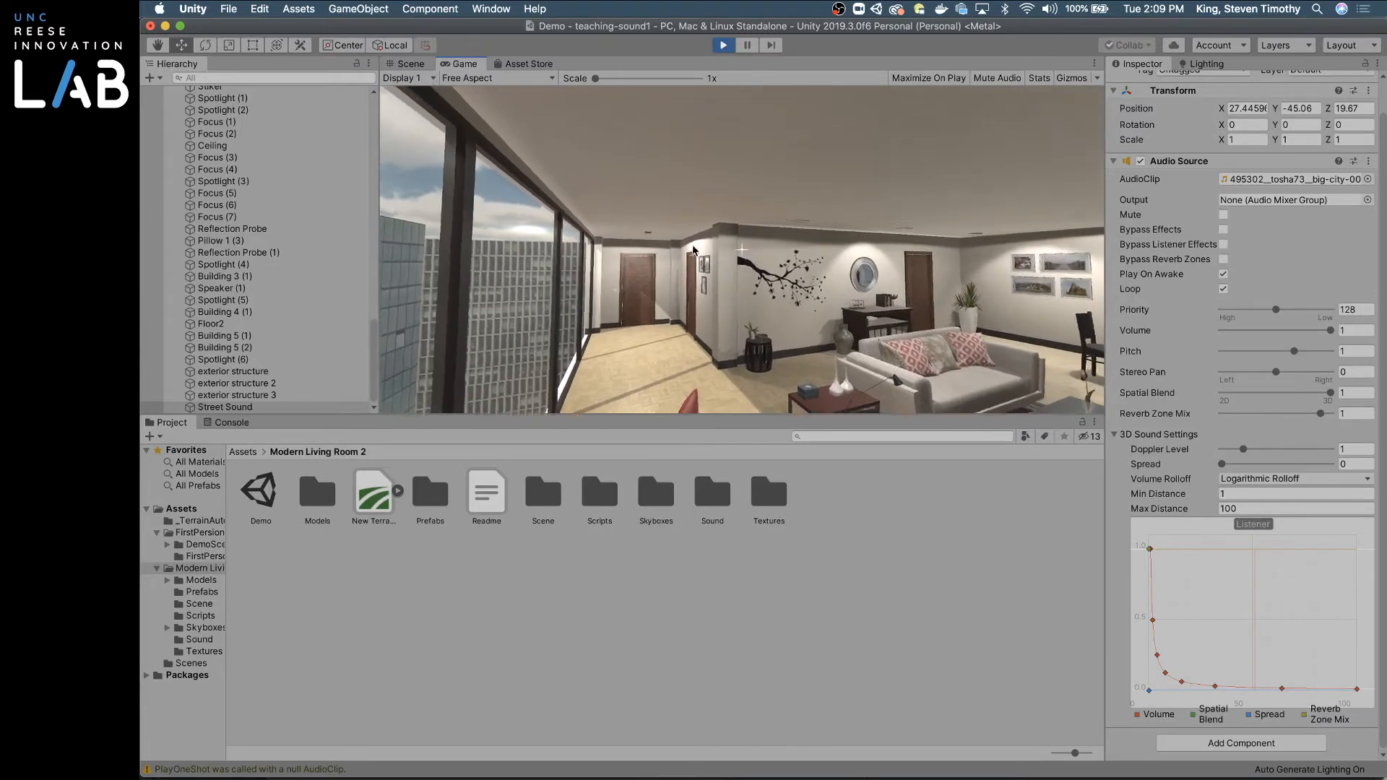
click(723, 45)
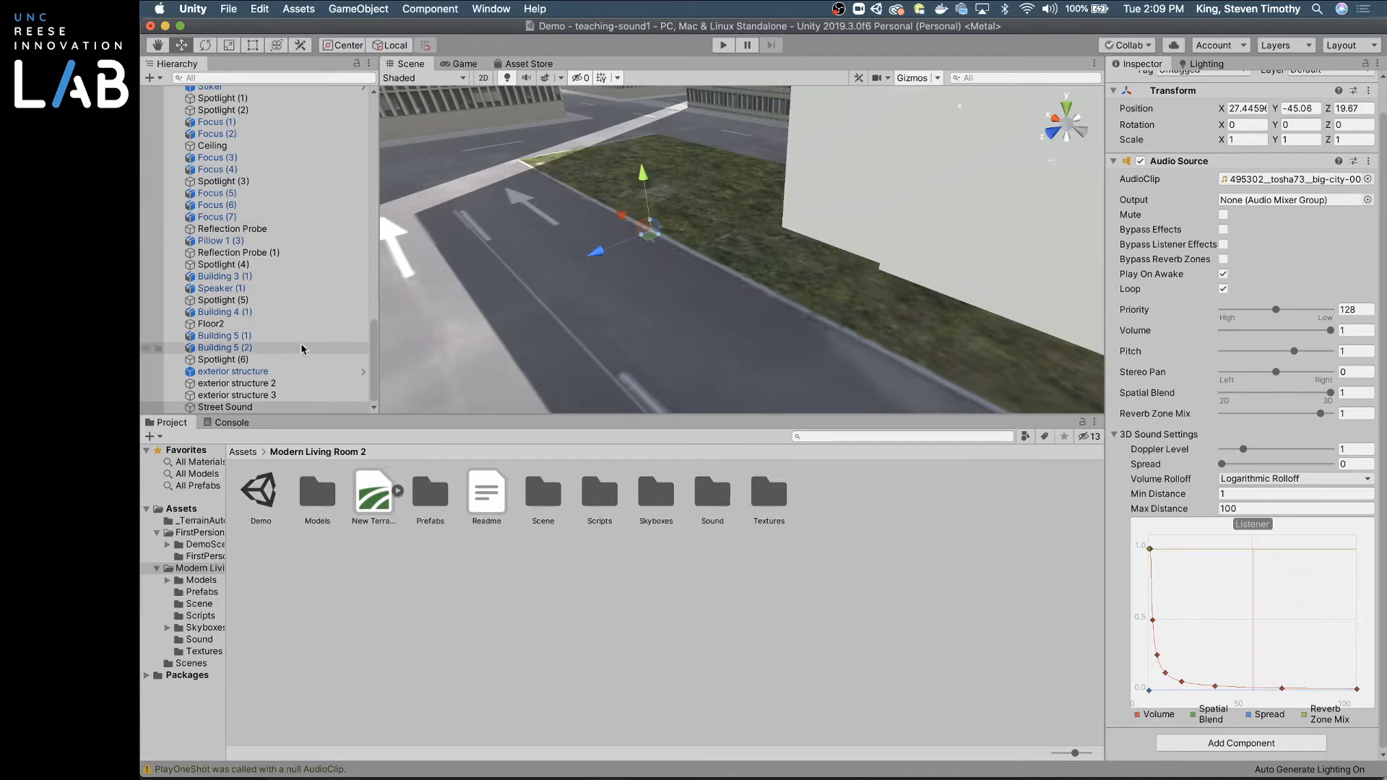
drag(371, 349, 393, 225)
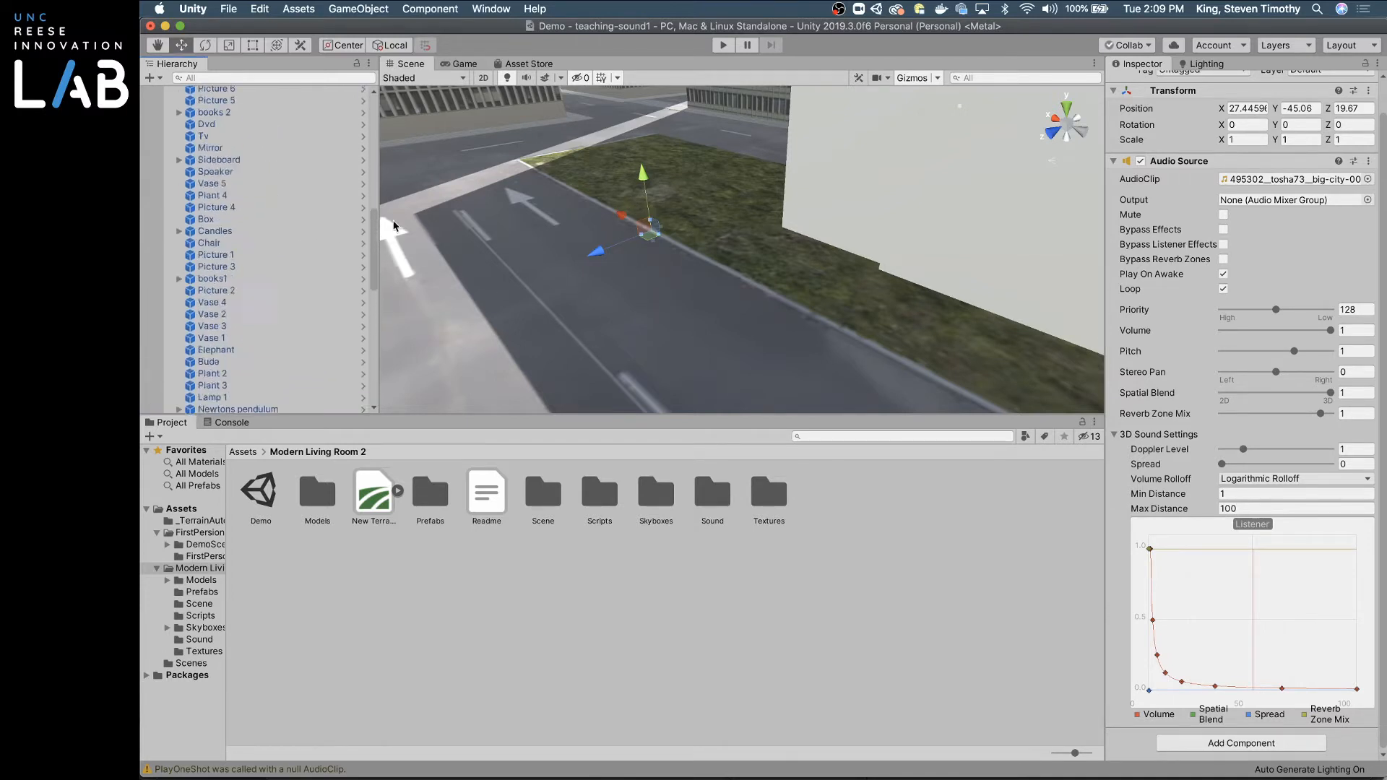
scroll(319, 171, up, 5)
double_click(226, 125)
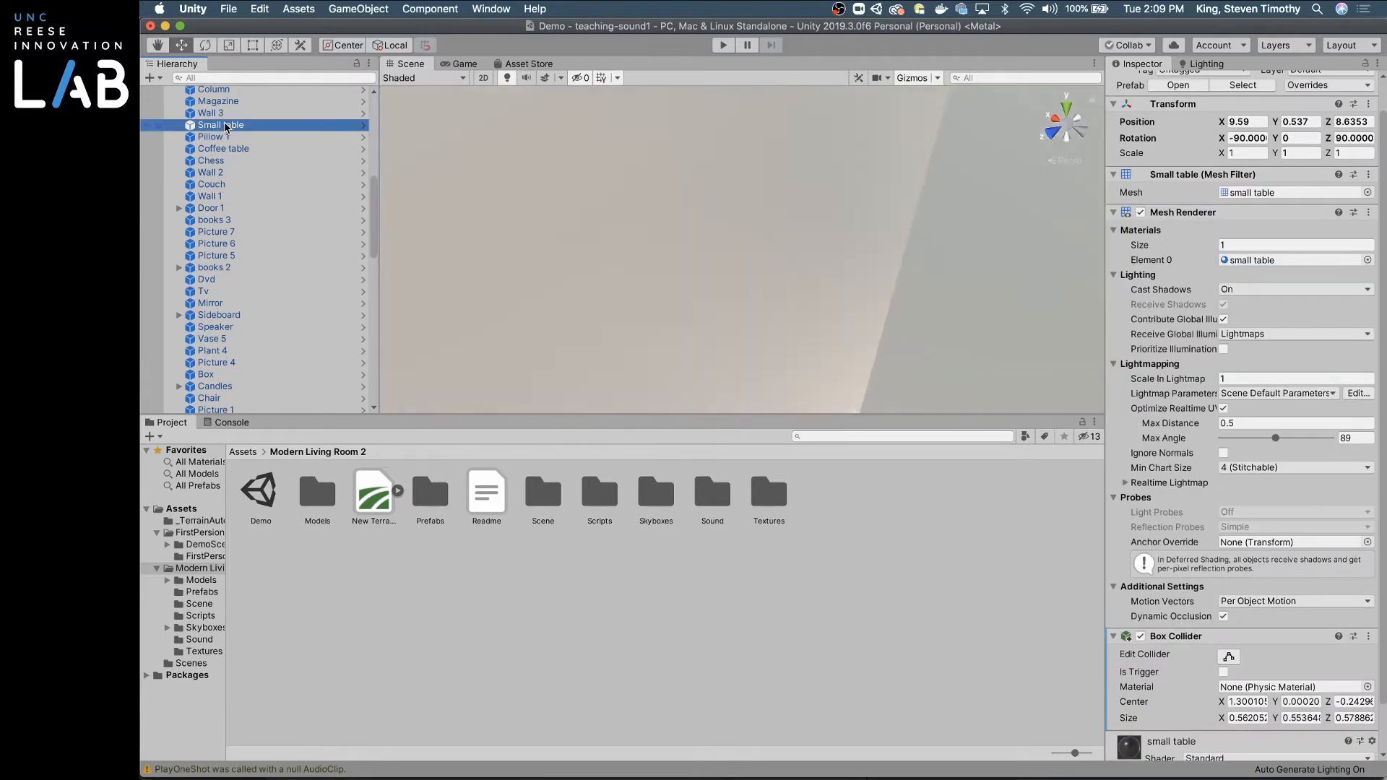
alt+drag(774, 234, 390, 174)
Step: Frame the FirstPerson-AIO object in the scene and navigate down the hallway to the wooden door at its end
scroll(346, 199, up, 2)
scroll(347, 199, up, 10)
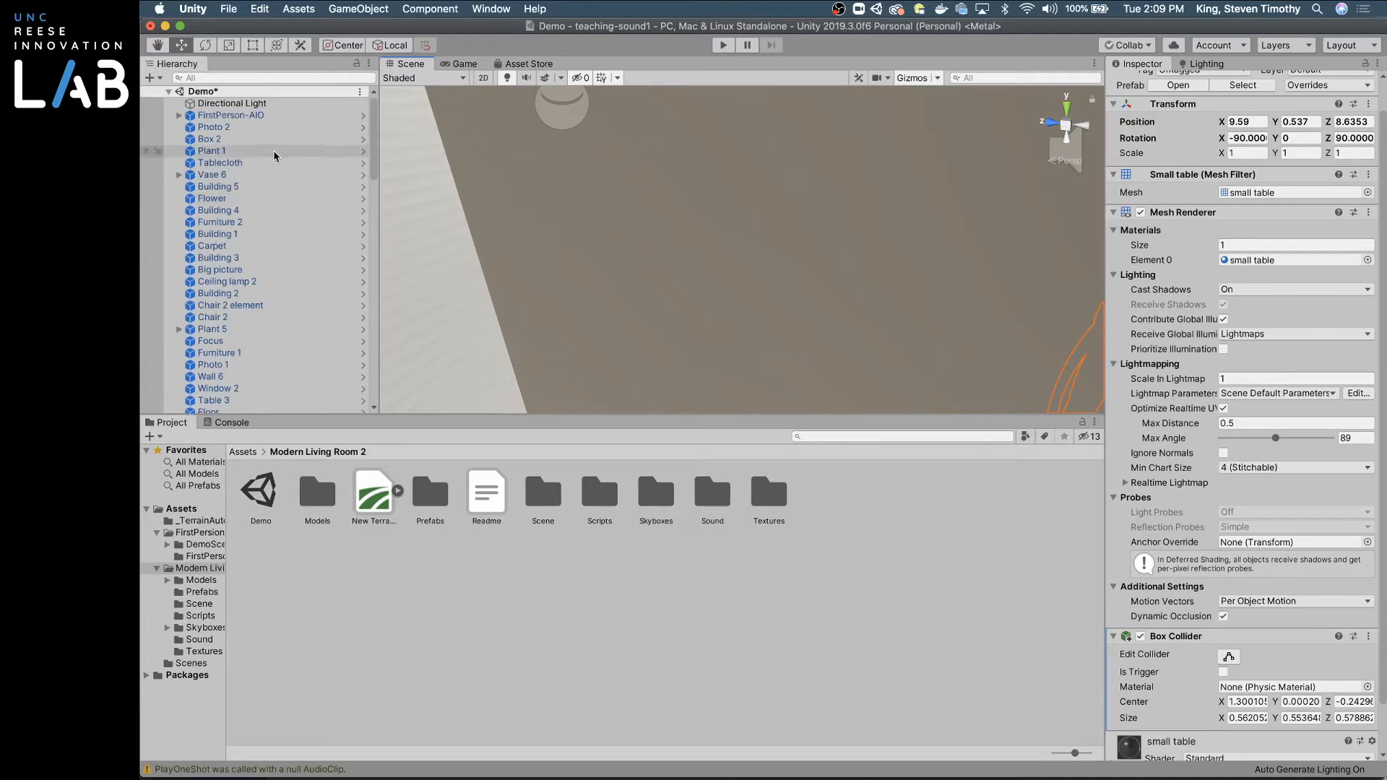
double_click(226, 115)
mouse_move(731, 350)
right_down()
mouse_move(616, 334)
mouse_move(740, 347)
right_up()
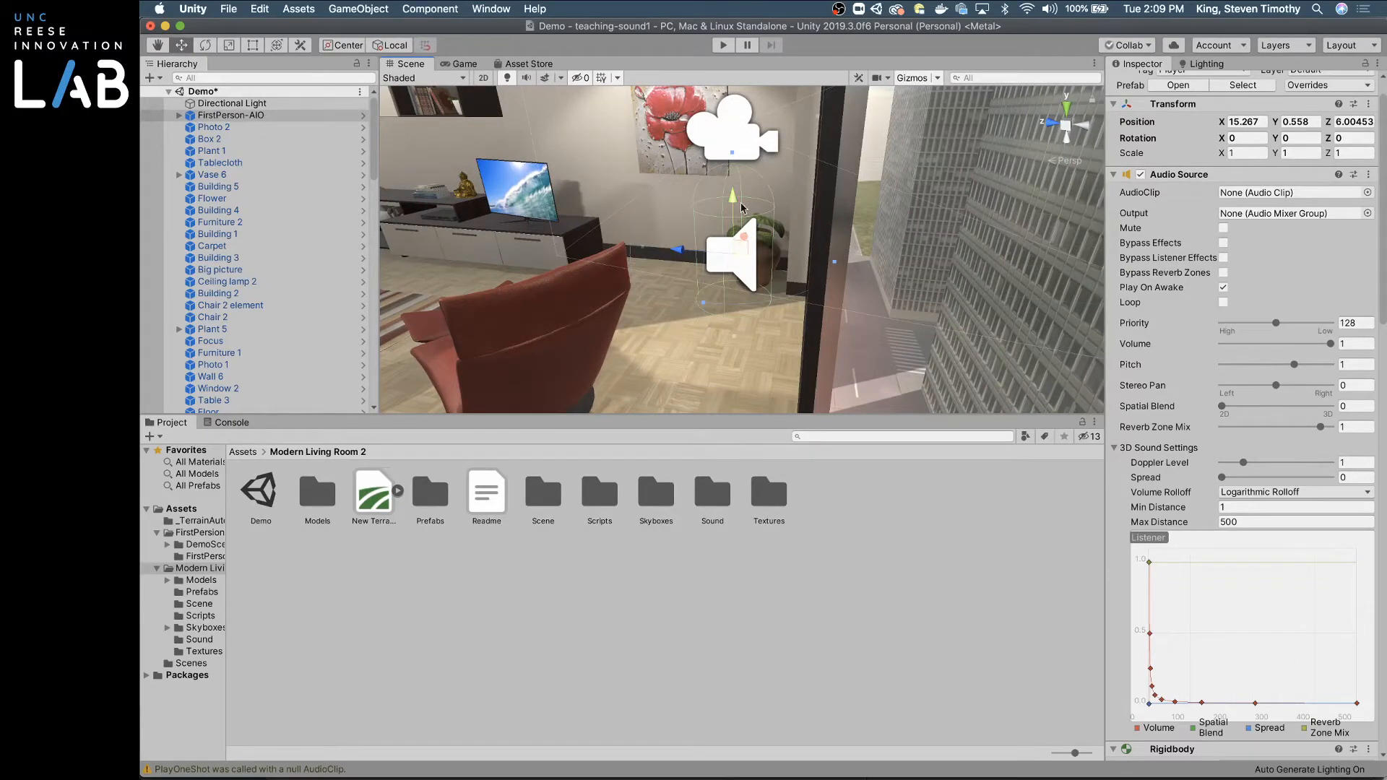
right_drag(660, 244, 294, 249)
mouse_move(725, 221)
right_down()
mouse_move(484, 174)
mouse_move(726, 235)
mouse_move(723, 198)
right_up()
scroll(726, 235, down, 3)
scroll(725, 236, up, 4)
scroll(726, 236, up, 3)
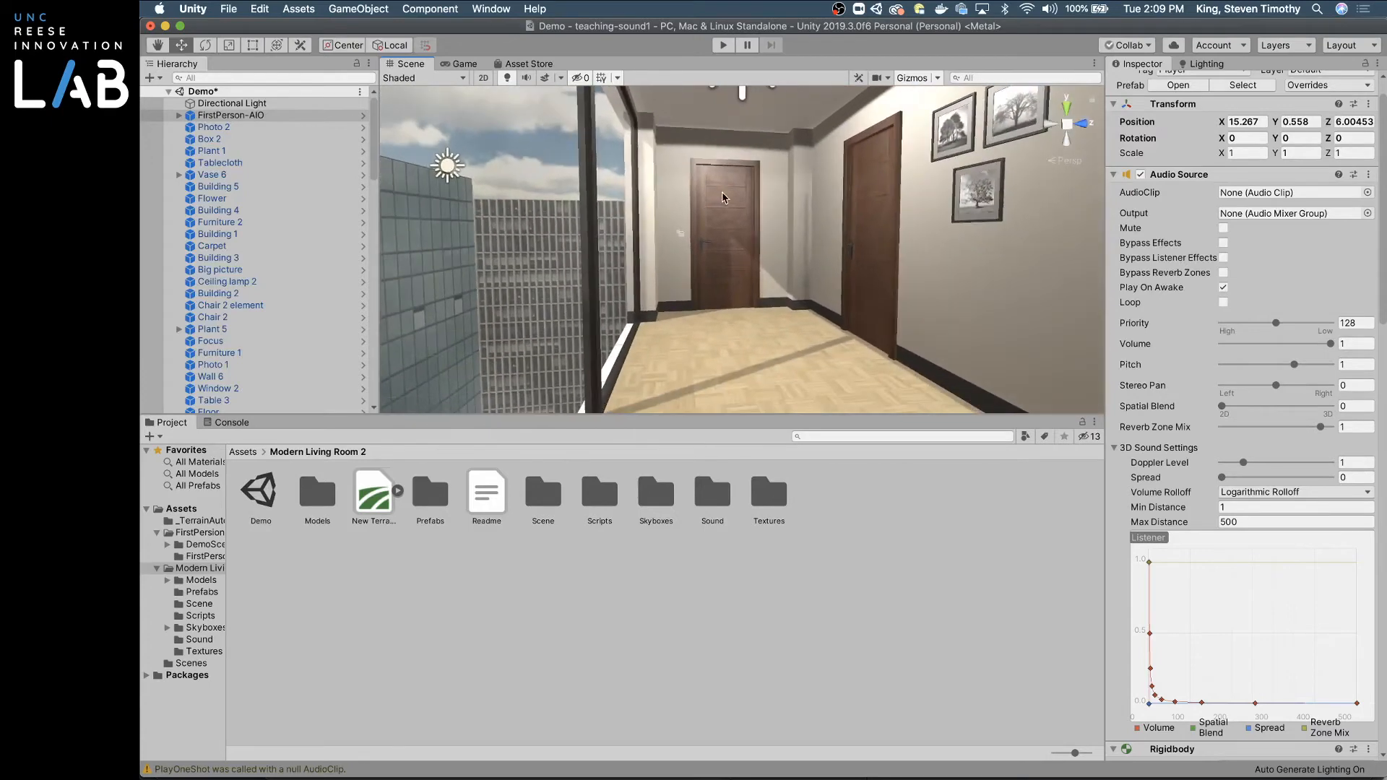
scroll(722, 196, up, 5)
right_drag(808, 283, 742, 222)
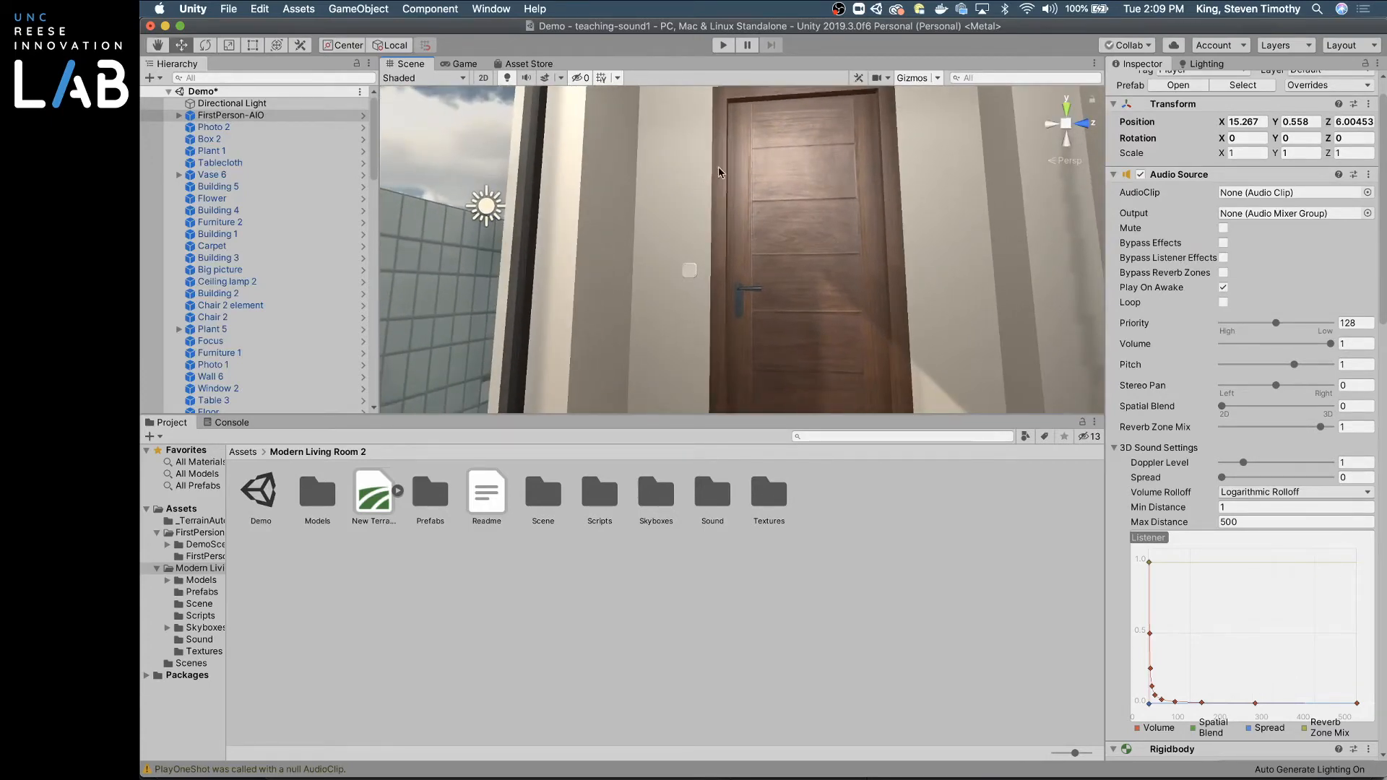
Step: Add an Audio Source component to the hallway-end door, Door 1 (2)
click(770, 149)
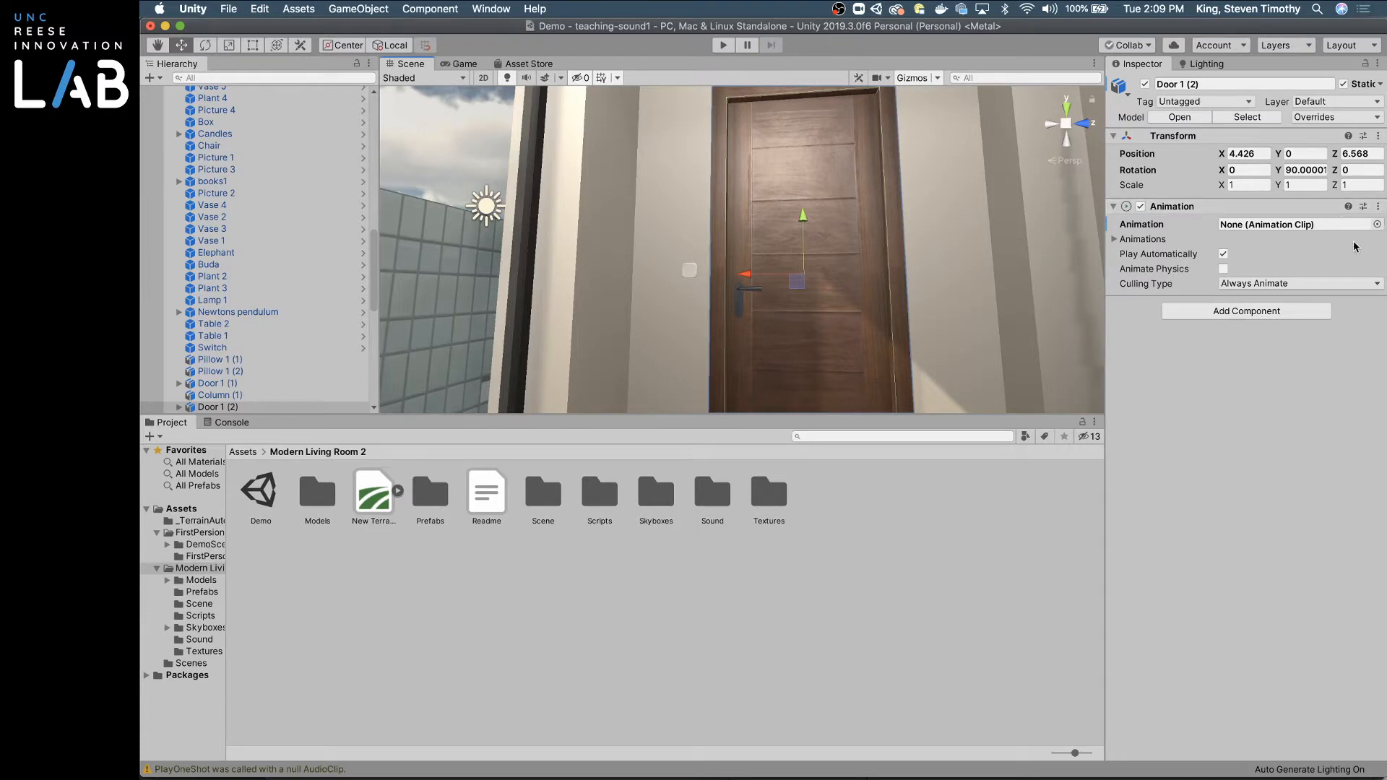
click(1292, 312)
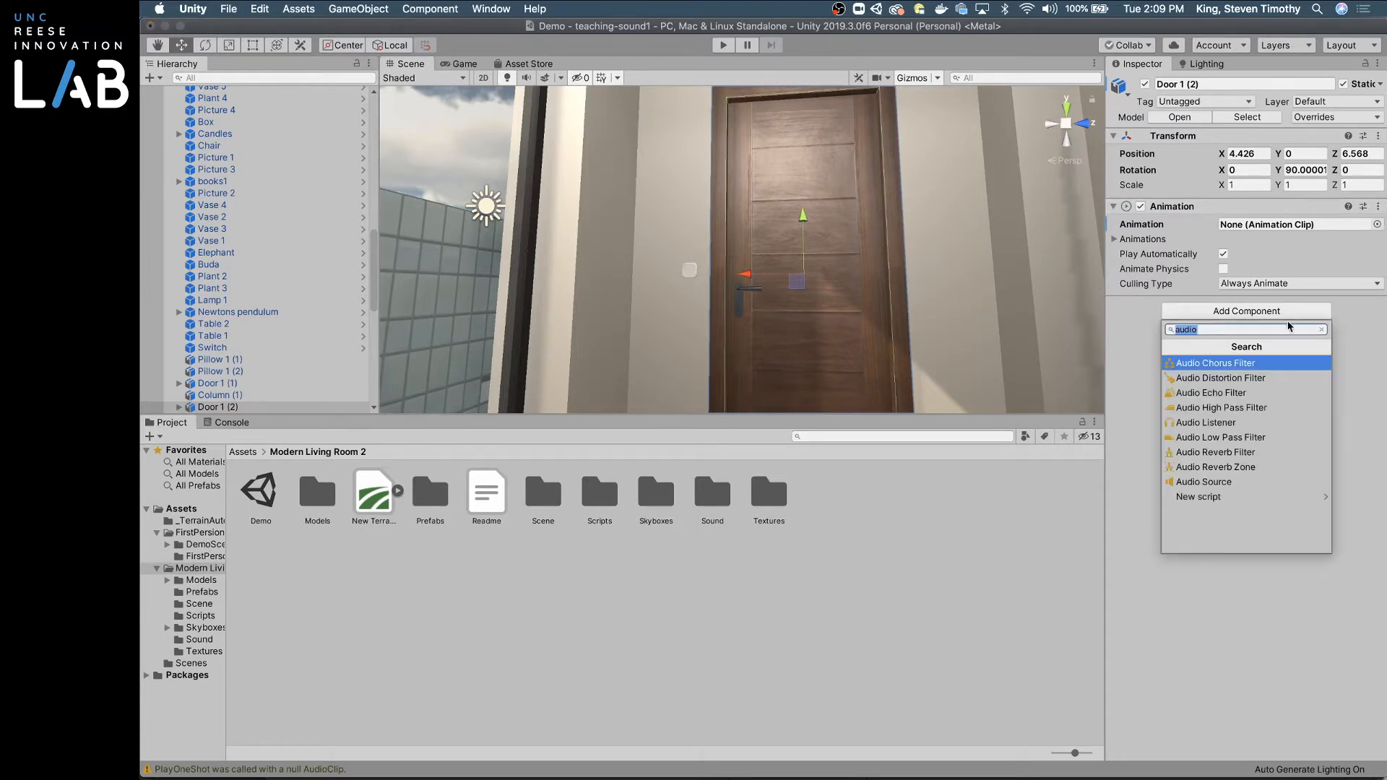
click(1240, 481)
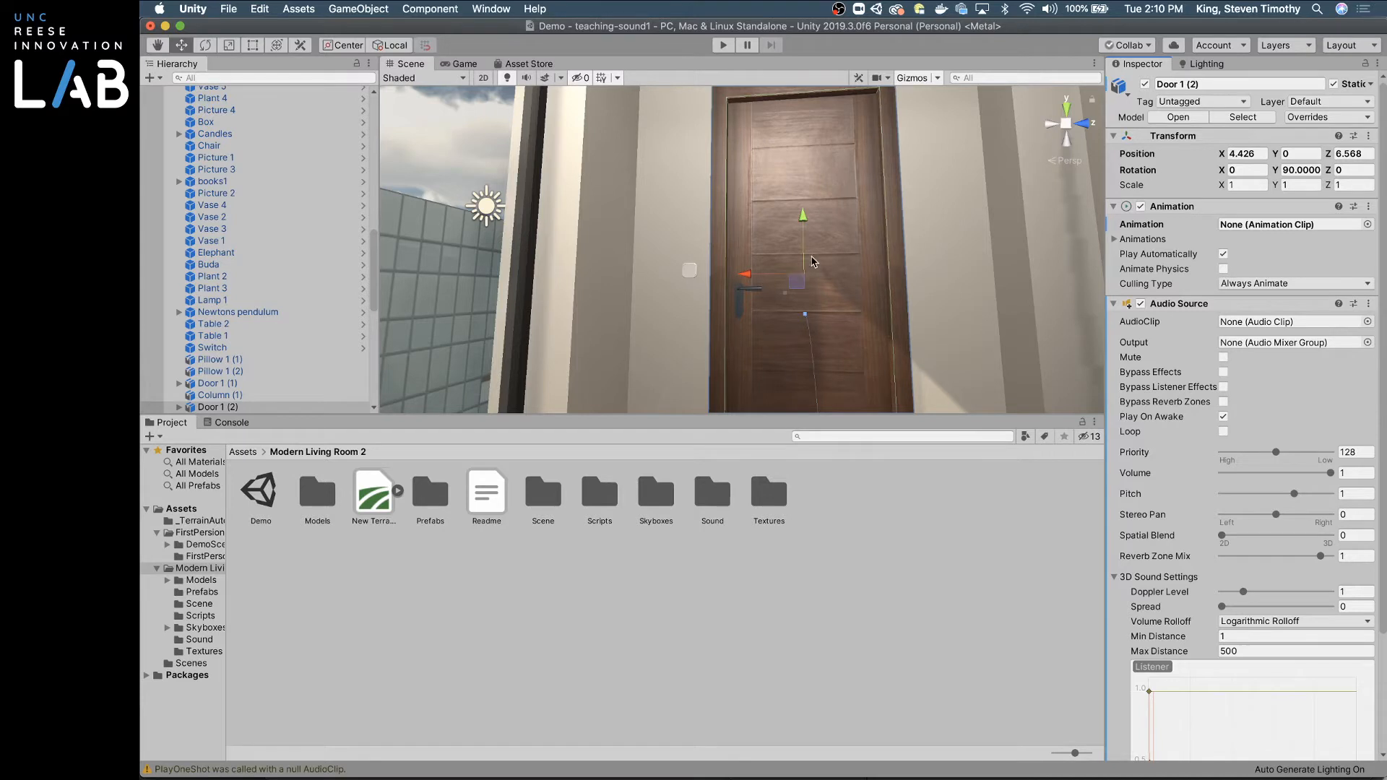
Step: Remove the Audio Source component from the hallway-end door, Door 1 (2)
click(1141, 304)
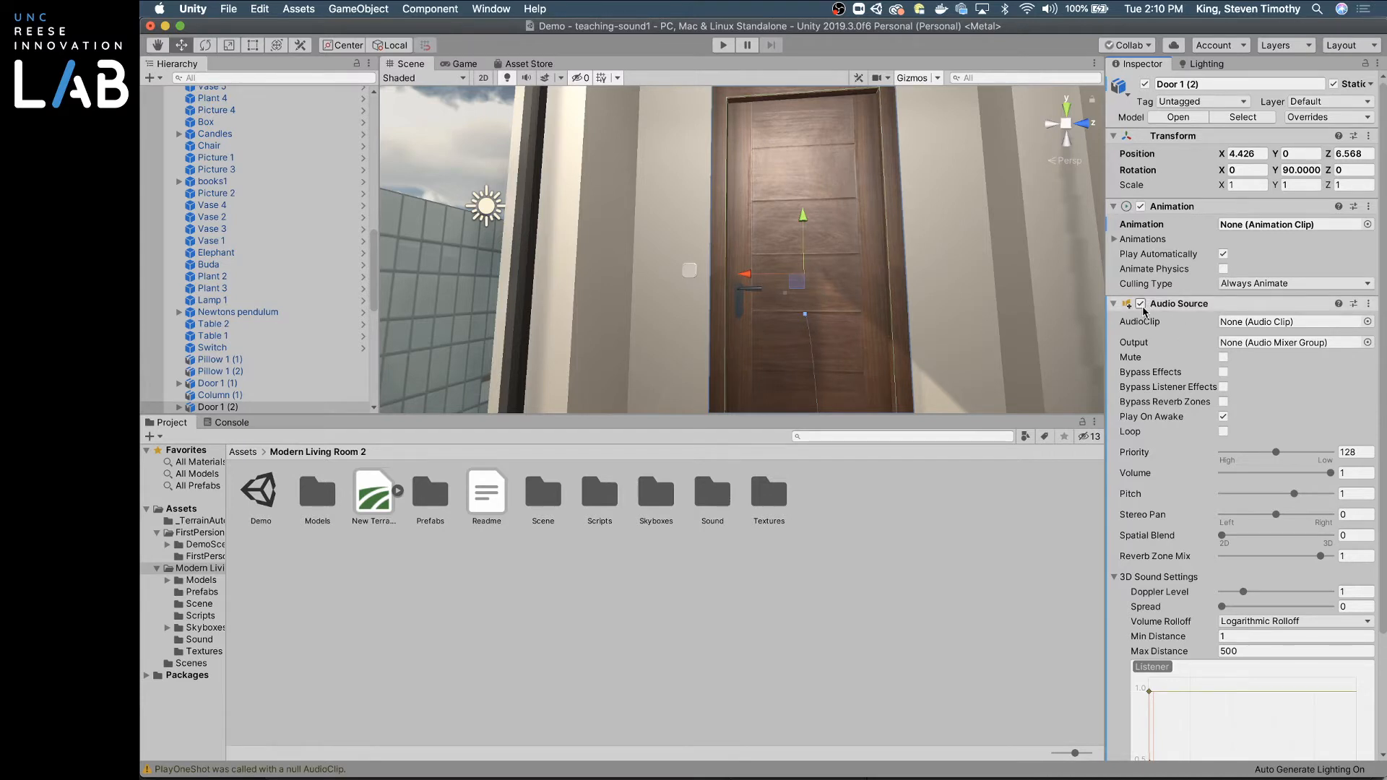
click(1369, 305)
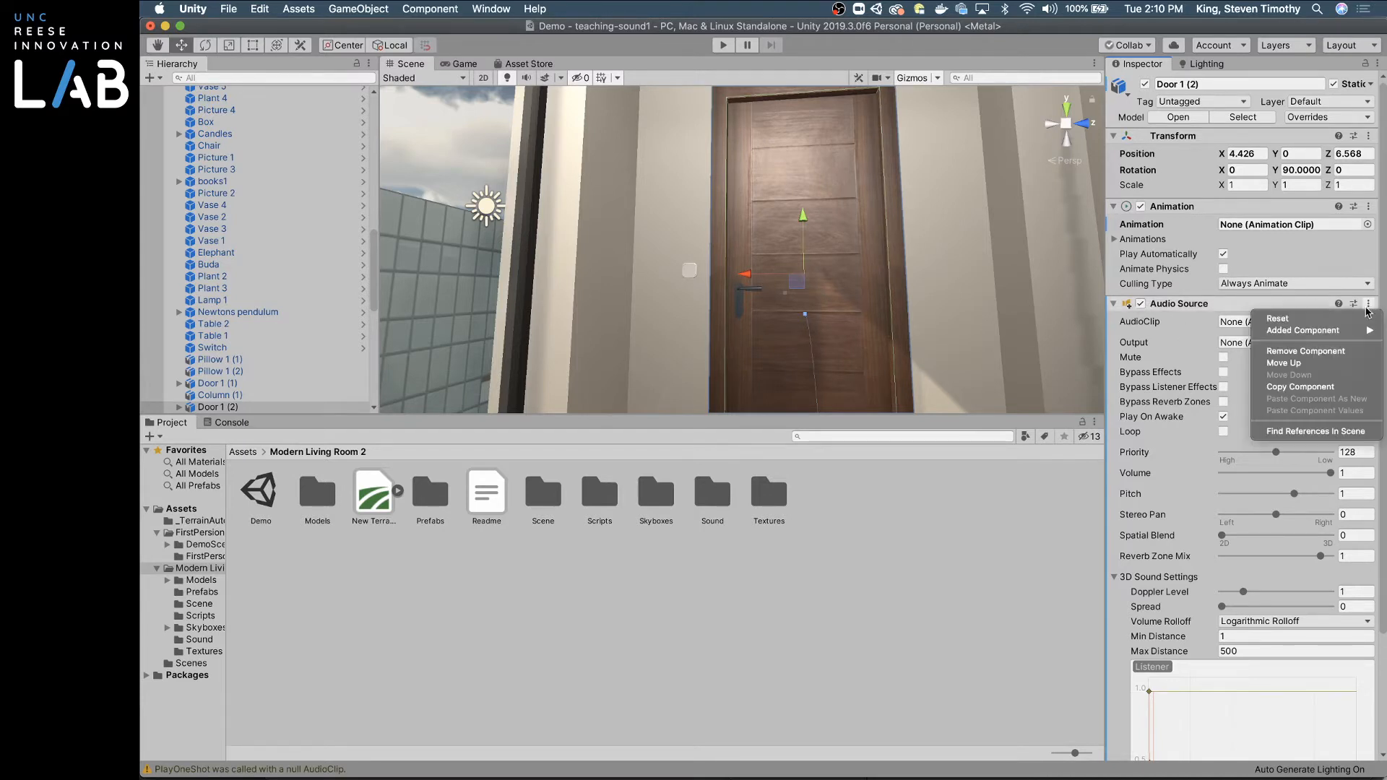
click(1315, 352)
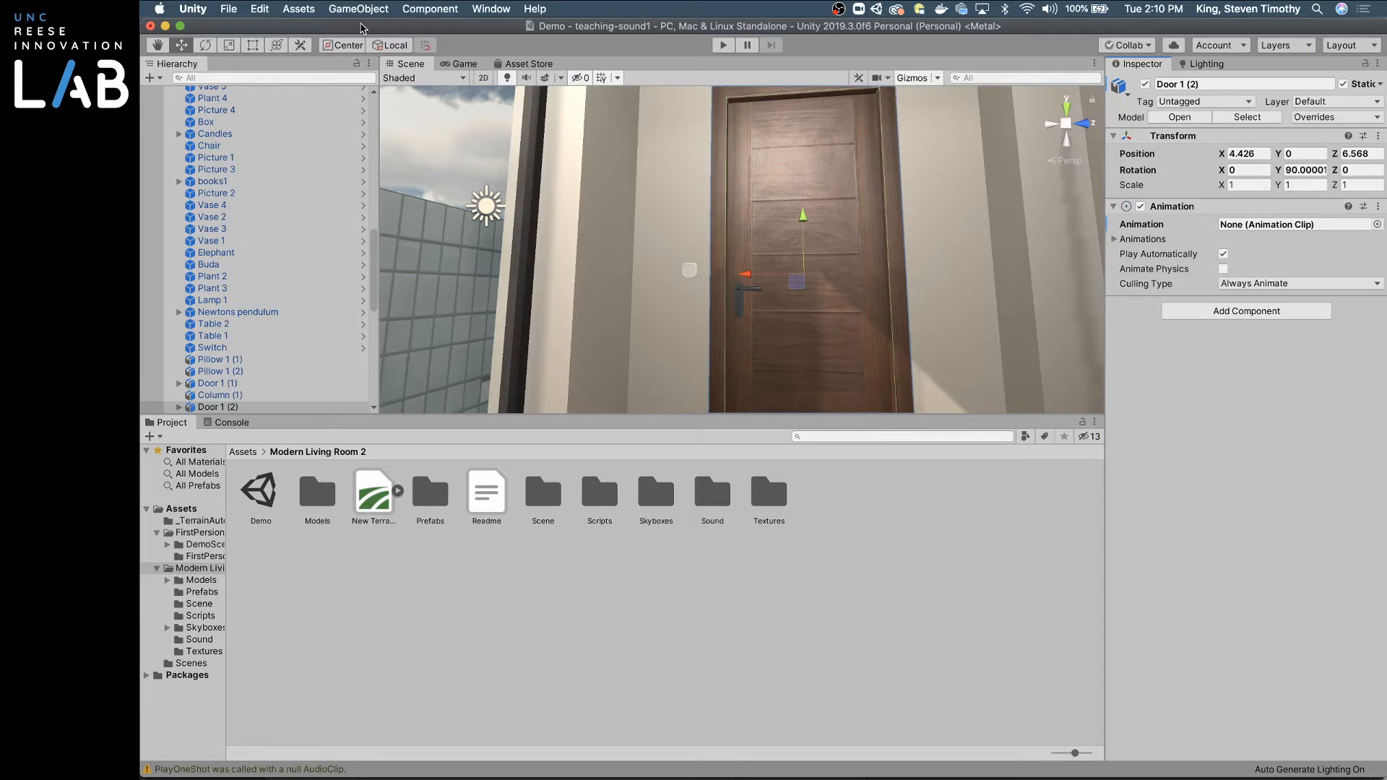
Step: Create an empty game object in front of the hallway-end door and name it Knocking Sound
click(357, 10)
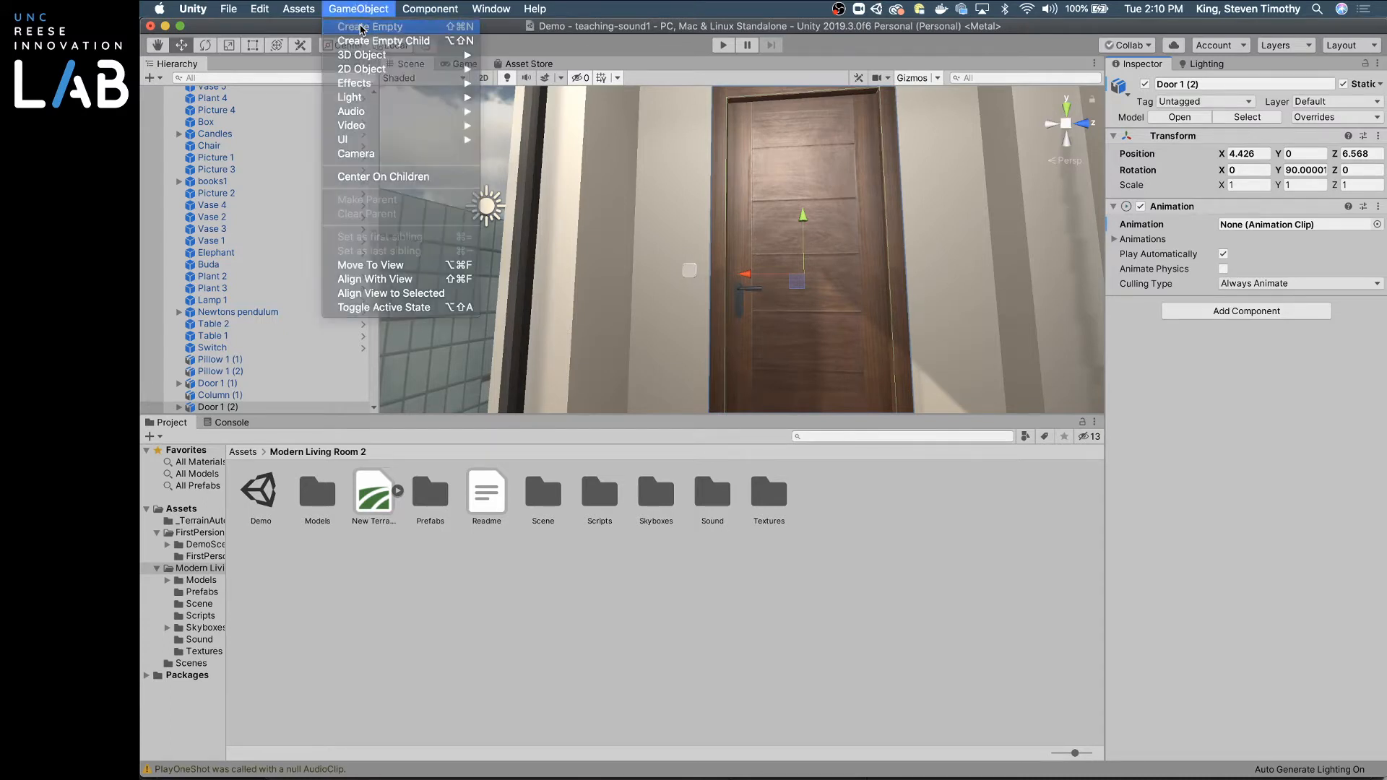
click(363, 24)
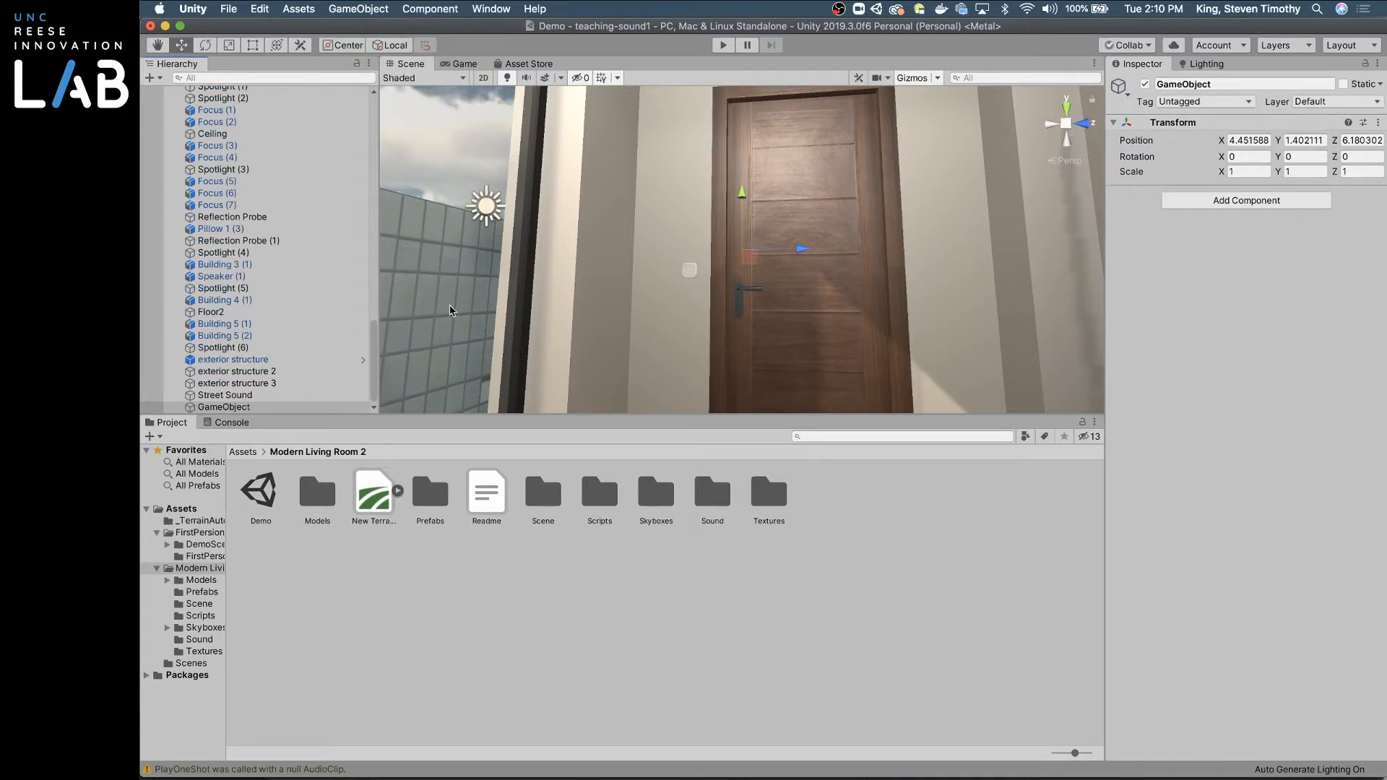
click(1219, 83)
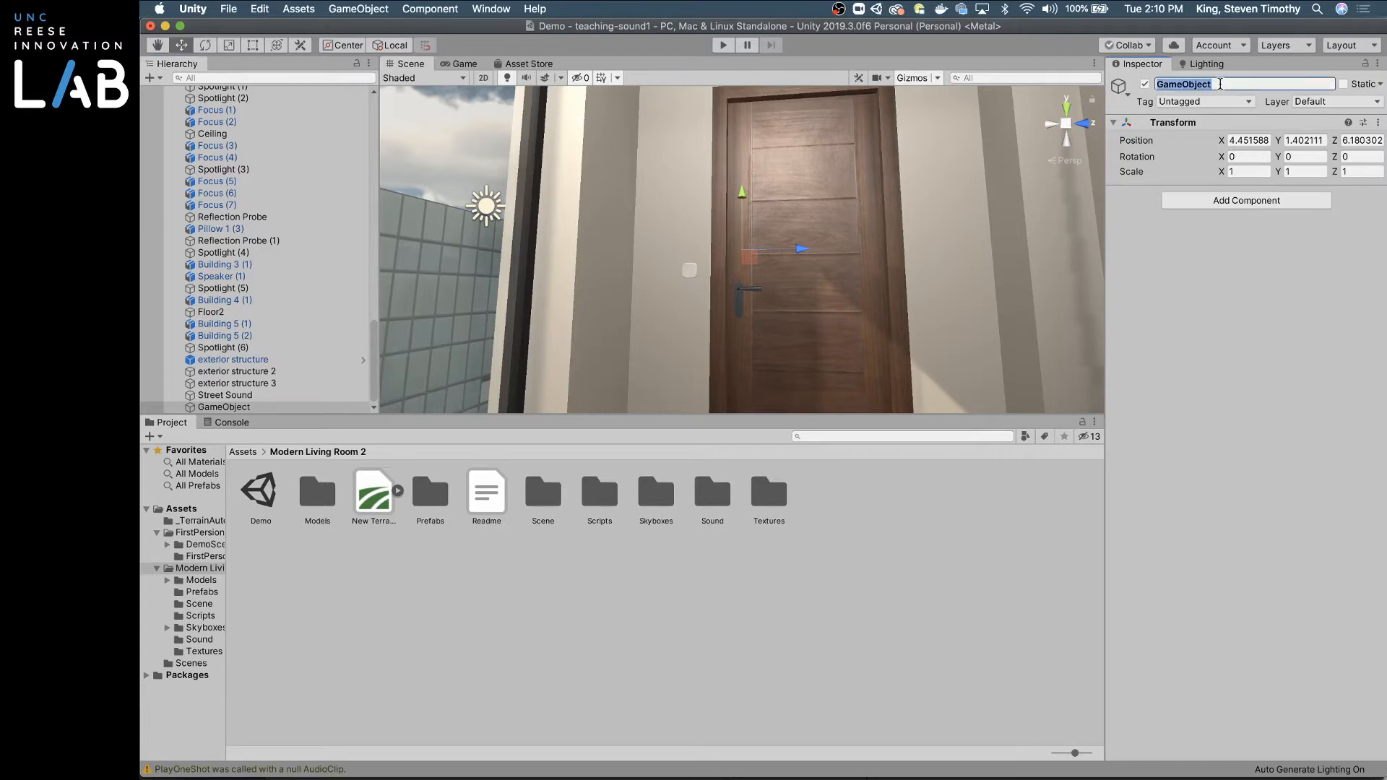
text(Knocking Sound)
key(Return)
Step: Add an Audio Source component to Knocking Sound and assign the knock-on-door clip to it
click(1241, 205)
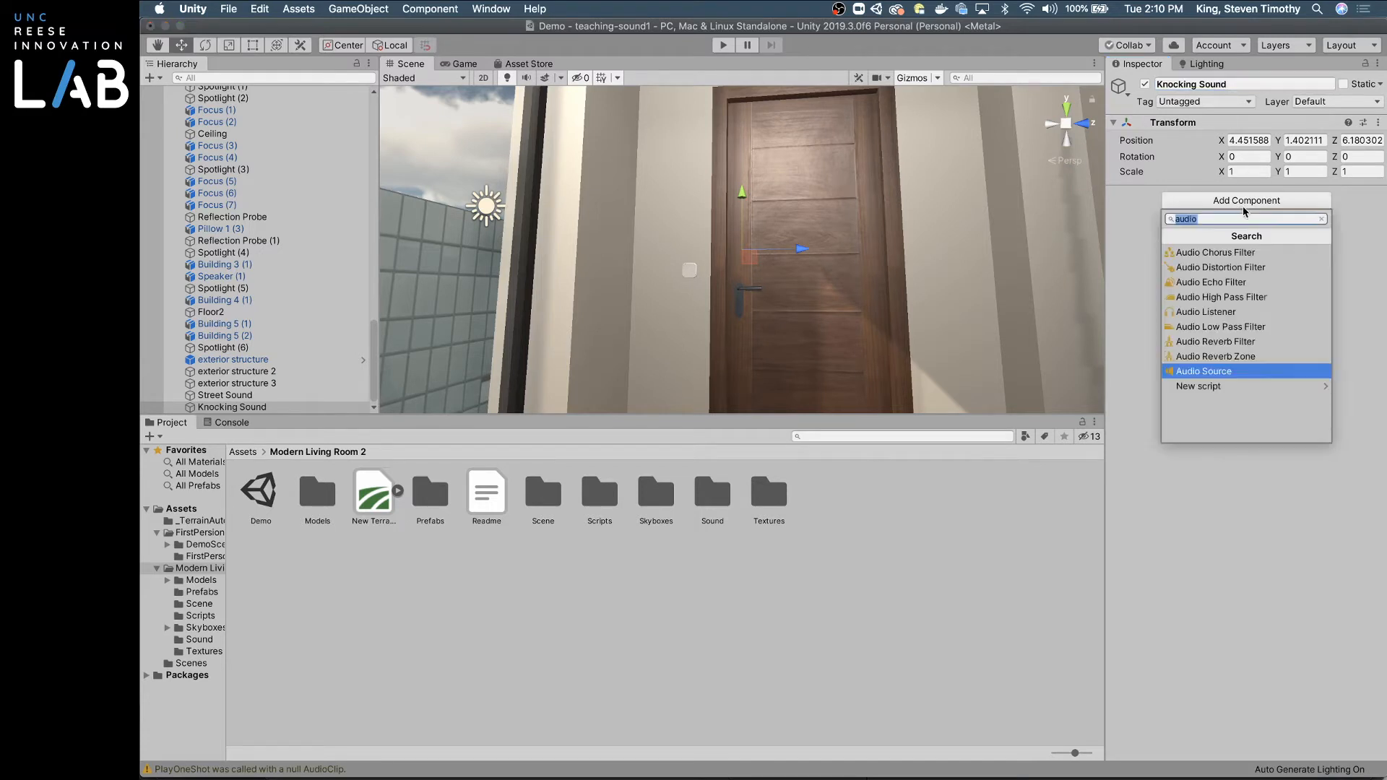
click(1243, 370)
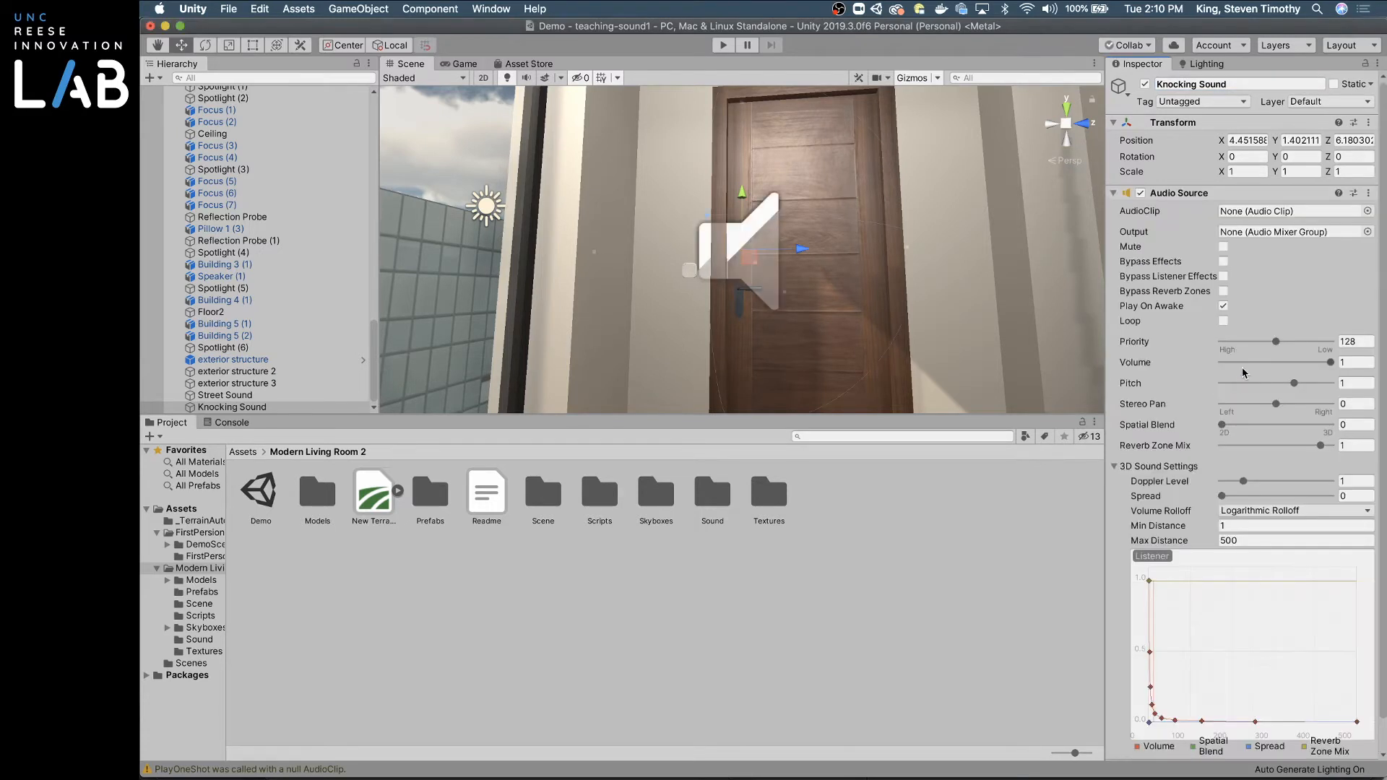
click(1367, 211)
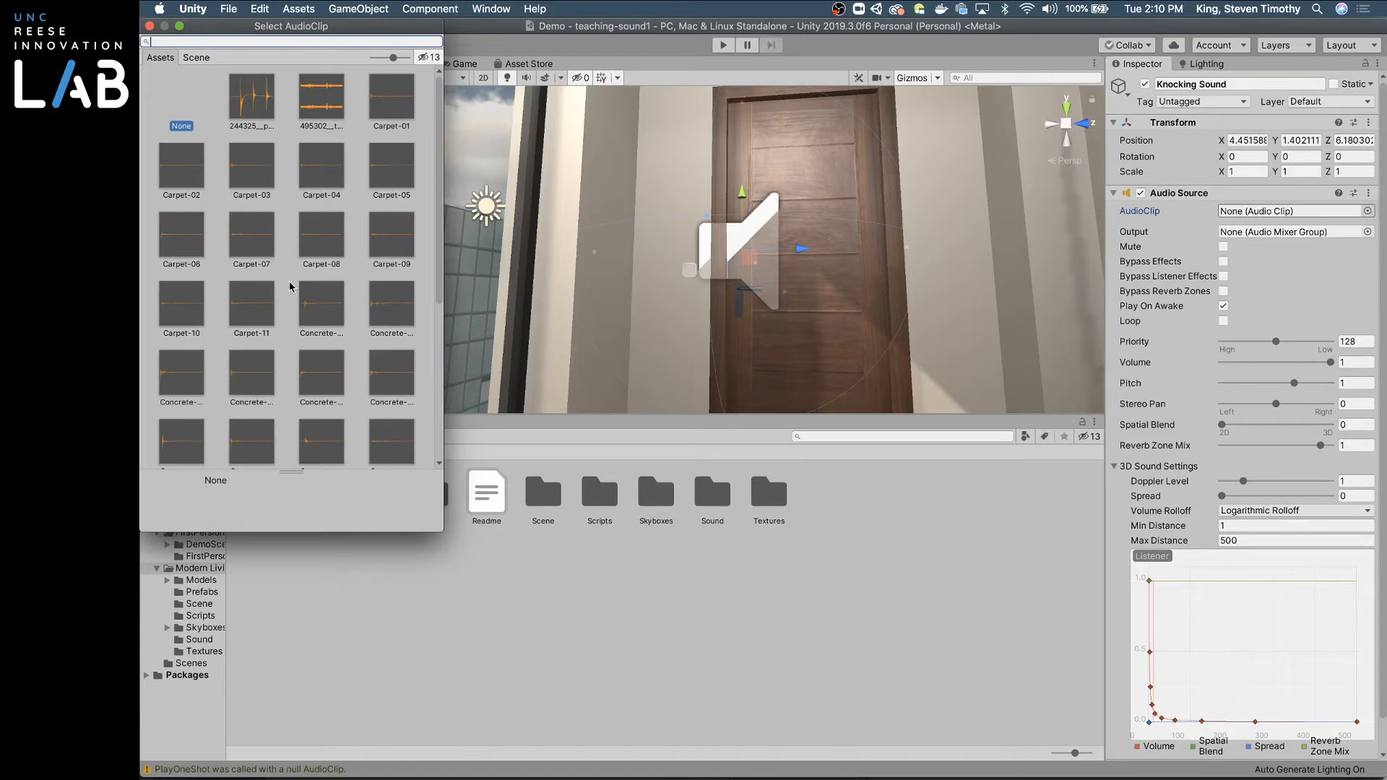
click(264, 107)
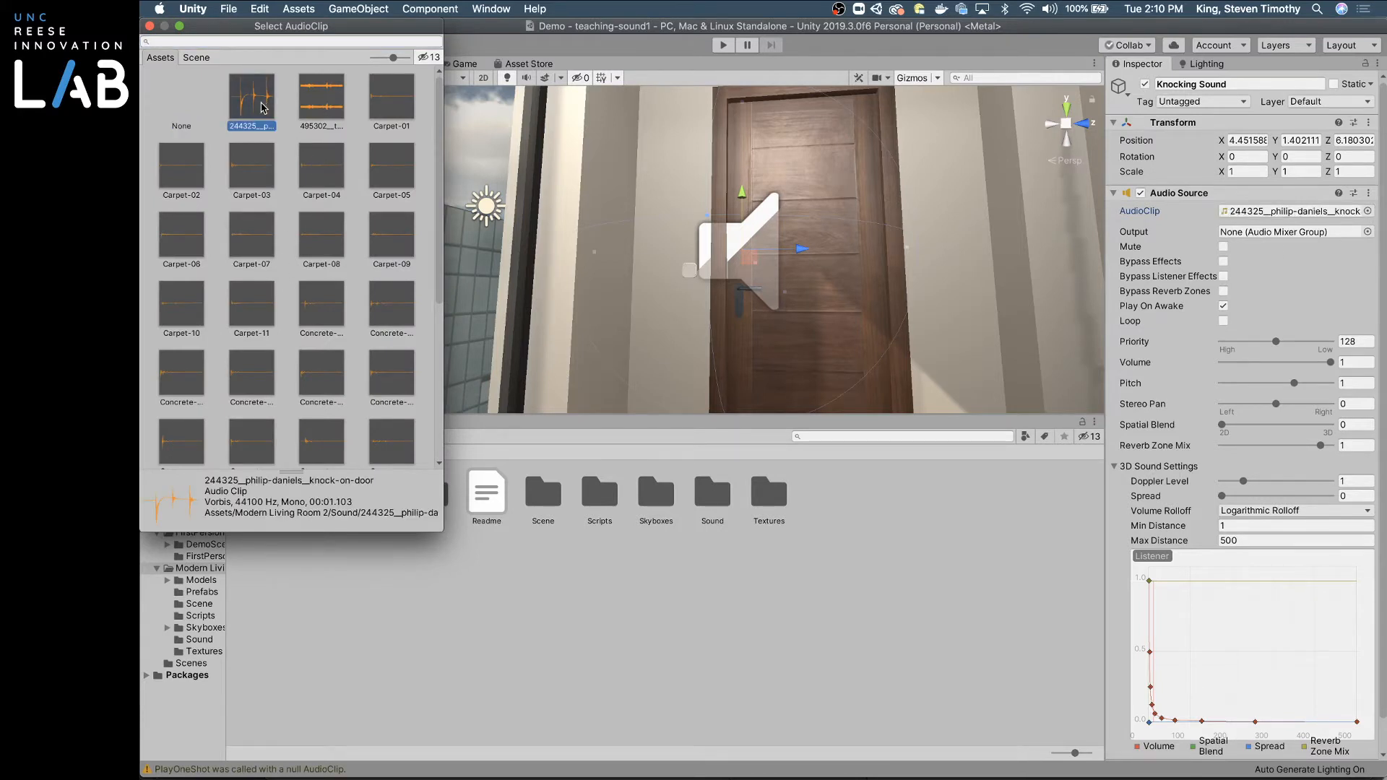
double_click(265, 107)
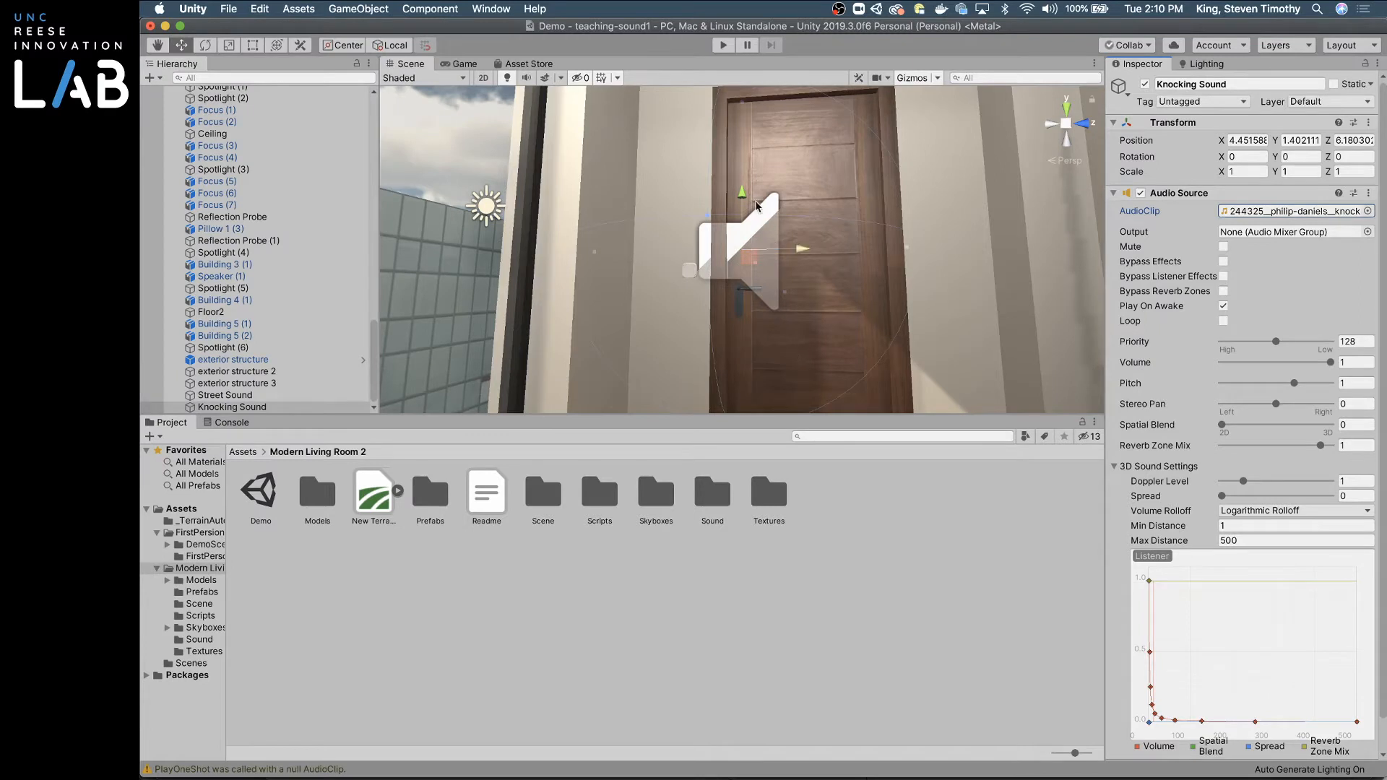
Step: Enable Loop on the Knocking Sound Audio Source and set its Spatial Blend to 1 for full 3D
click(1244, 541)
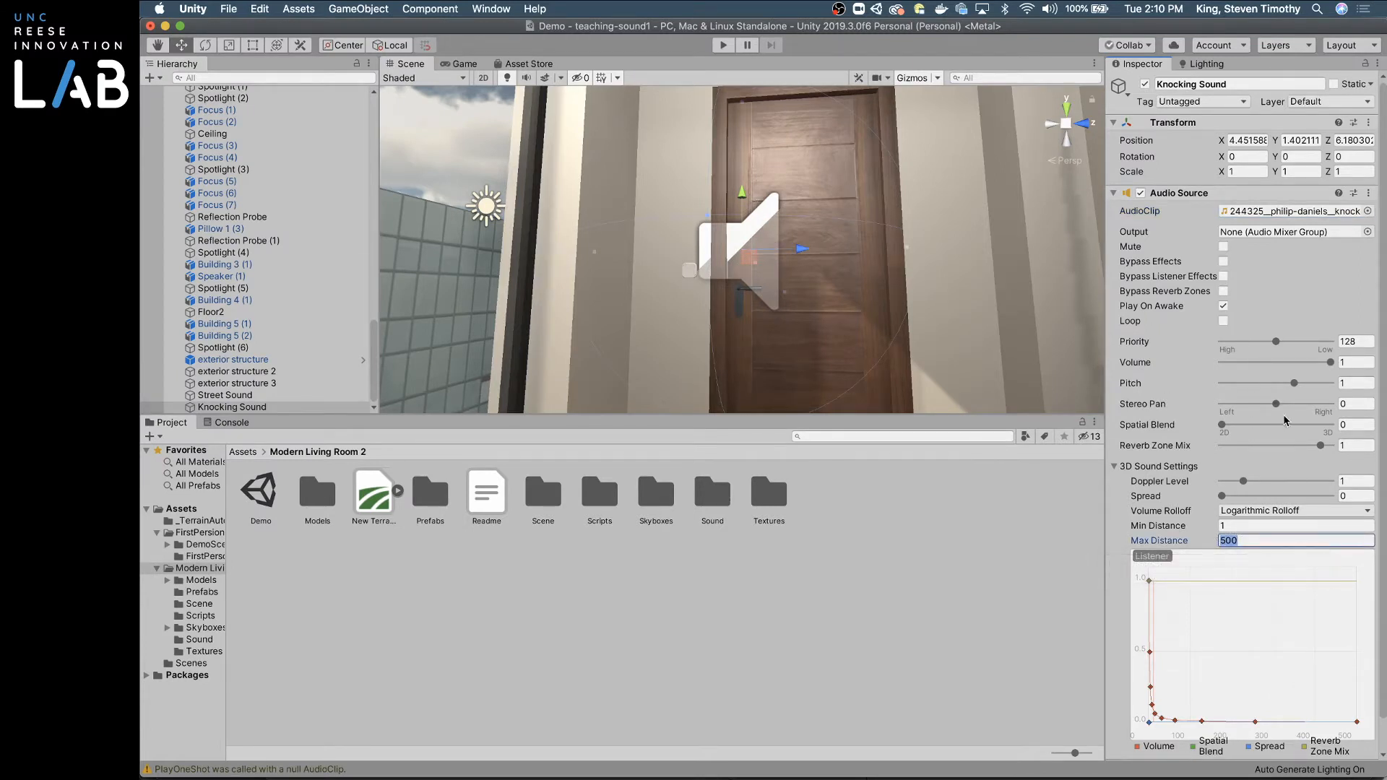
click(1222, 321)
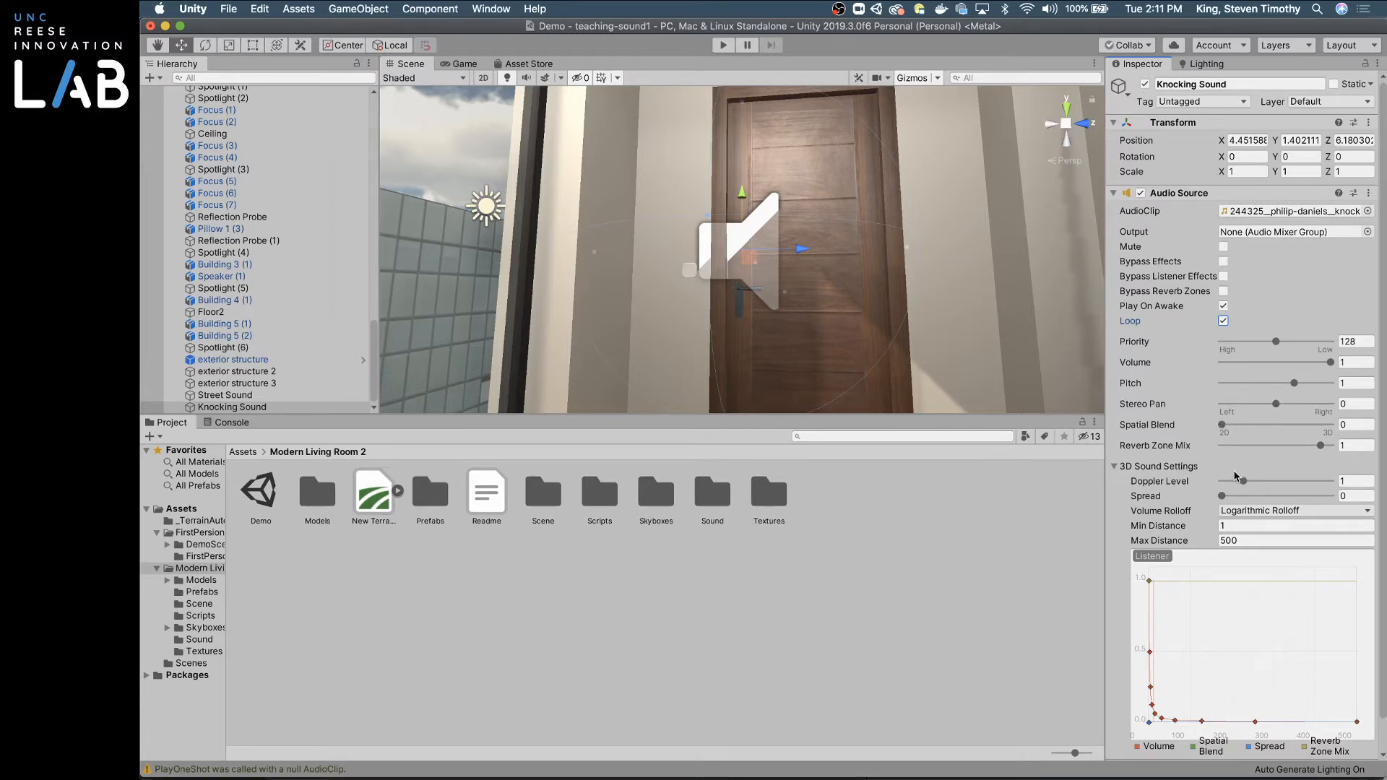
drag(1222, 425, 1329, 425)
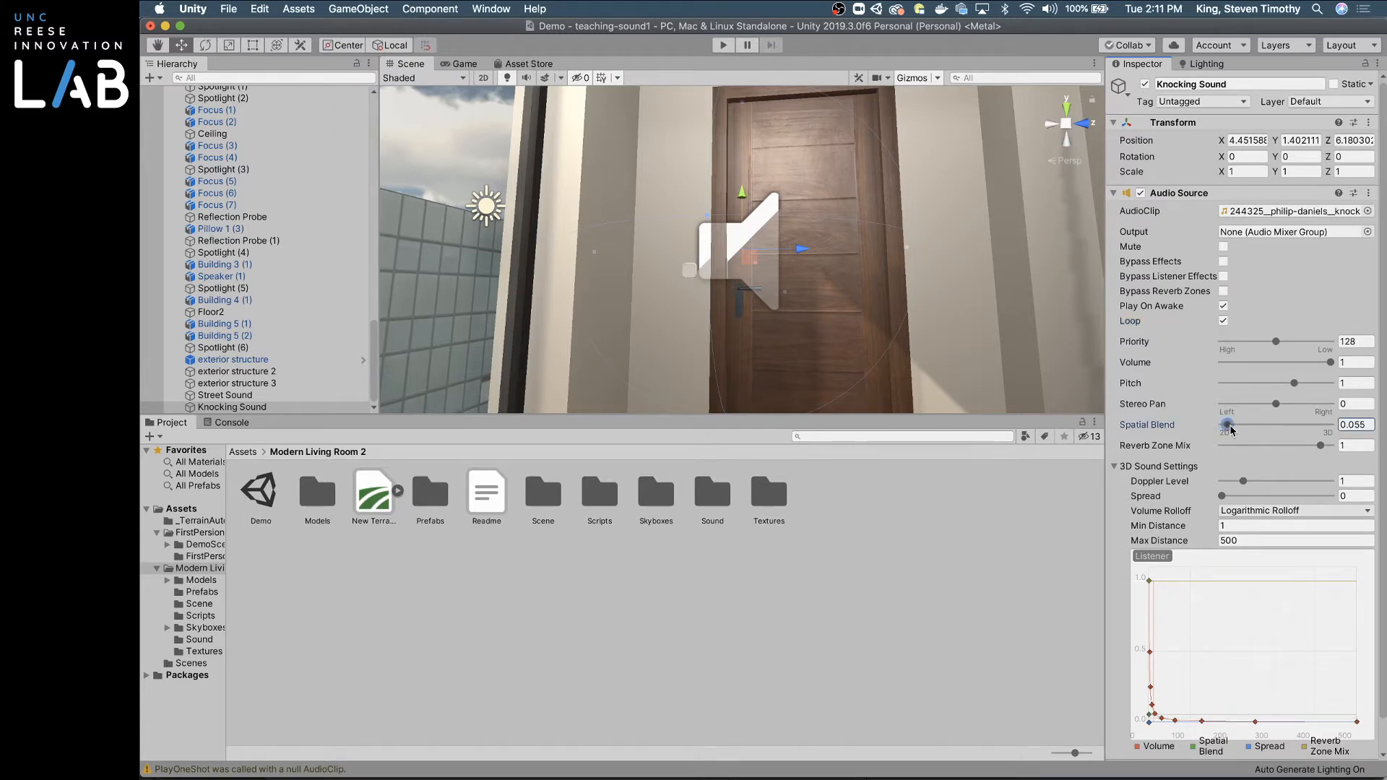
Step: Set the Max Distance of the Knocking Sound Audio Source to 10
click(1244, 541)
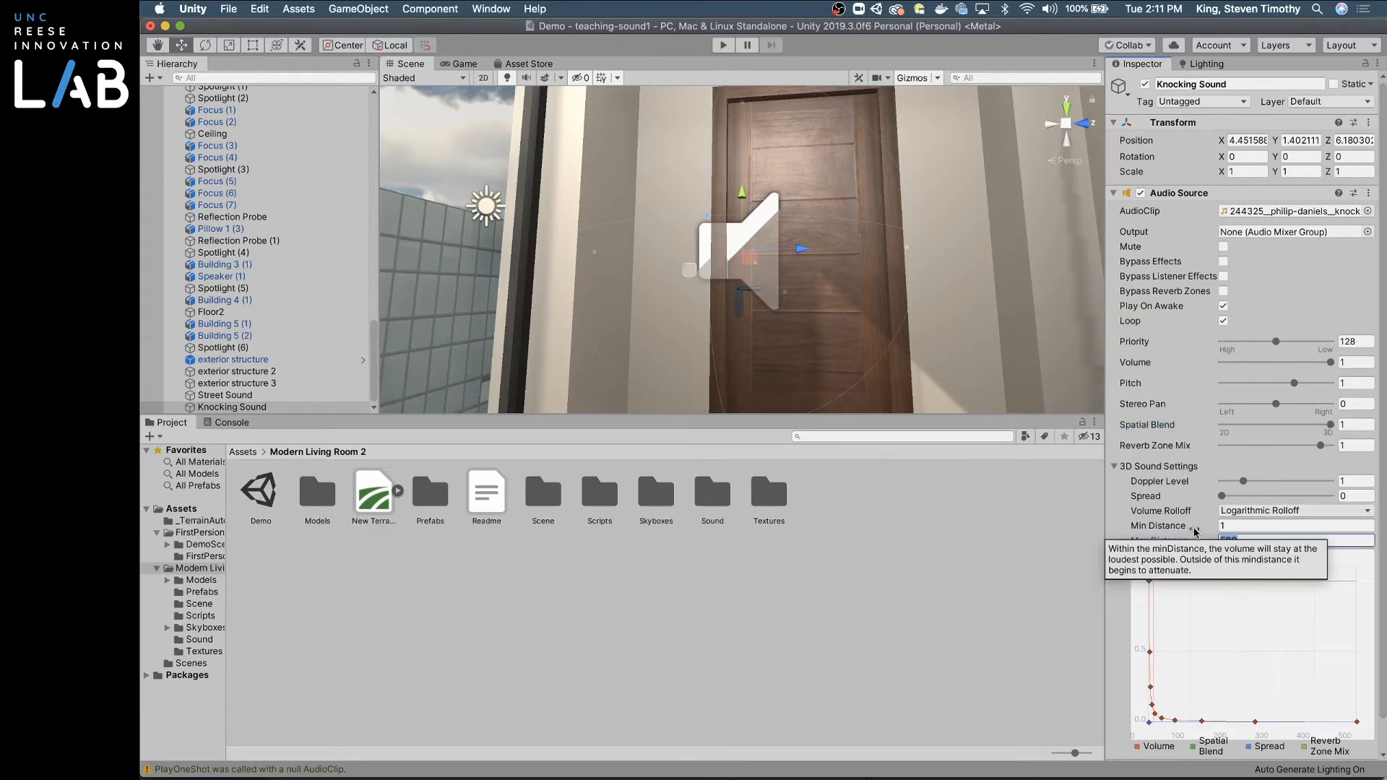
text(10)
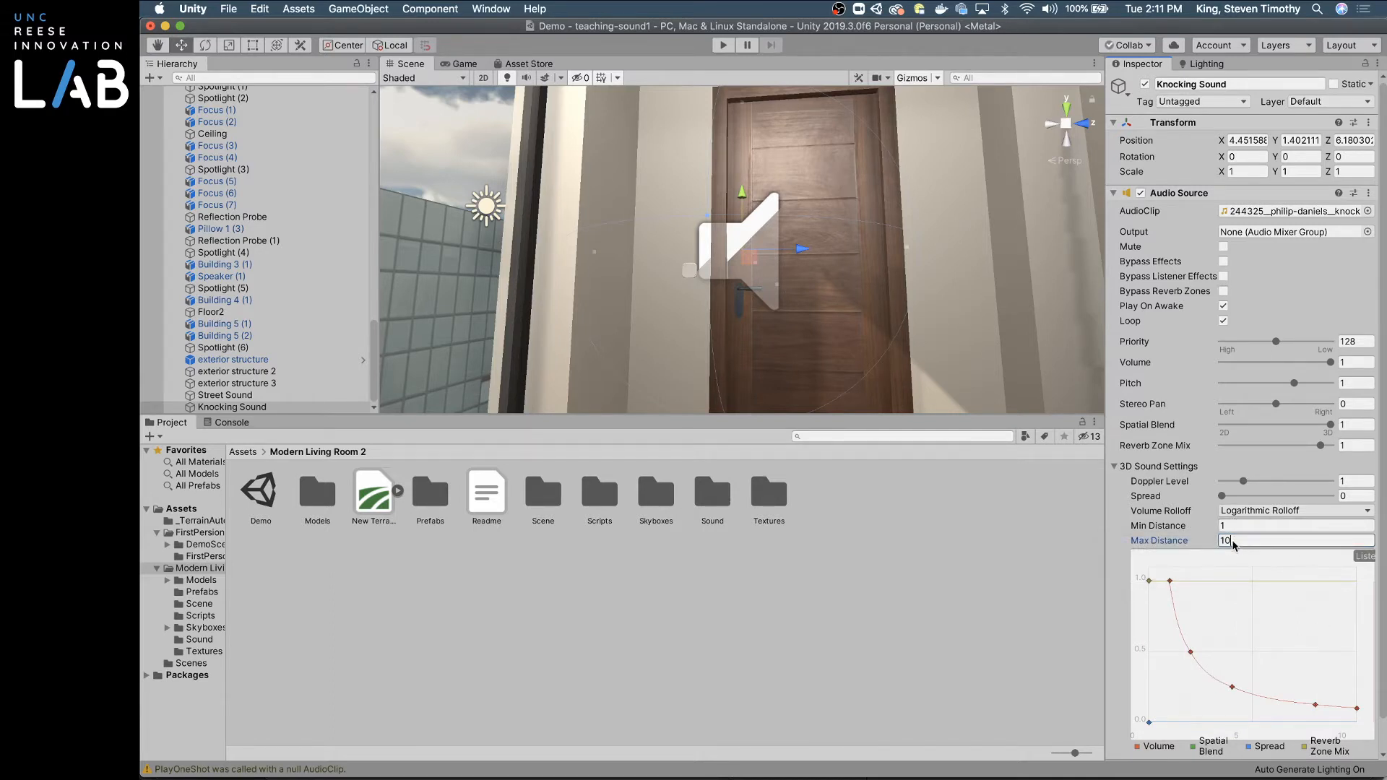
click(1226, 541)
Step: Test the knocking sound in play mode by walking up to the hallway door and backing away repeatedly
click(723, 45)
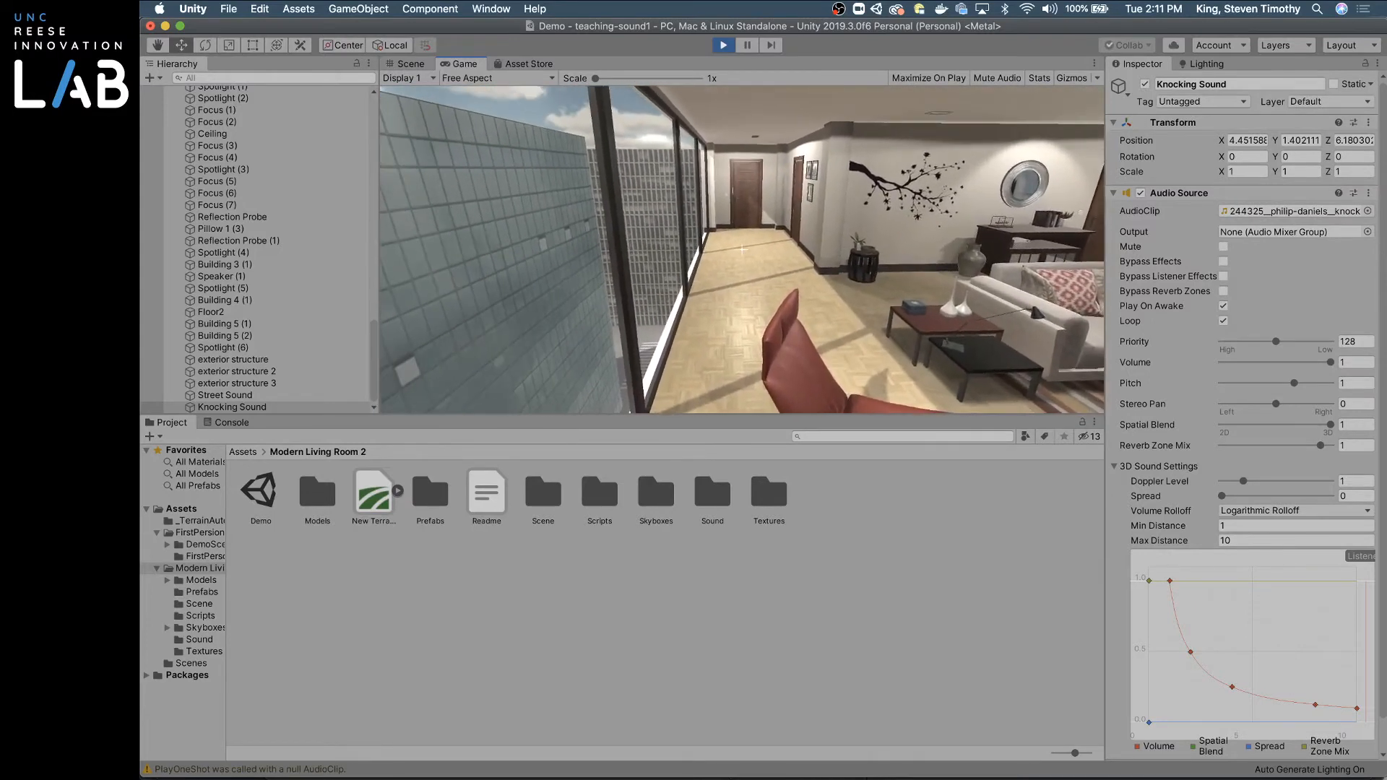
key(w)
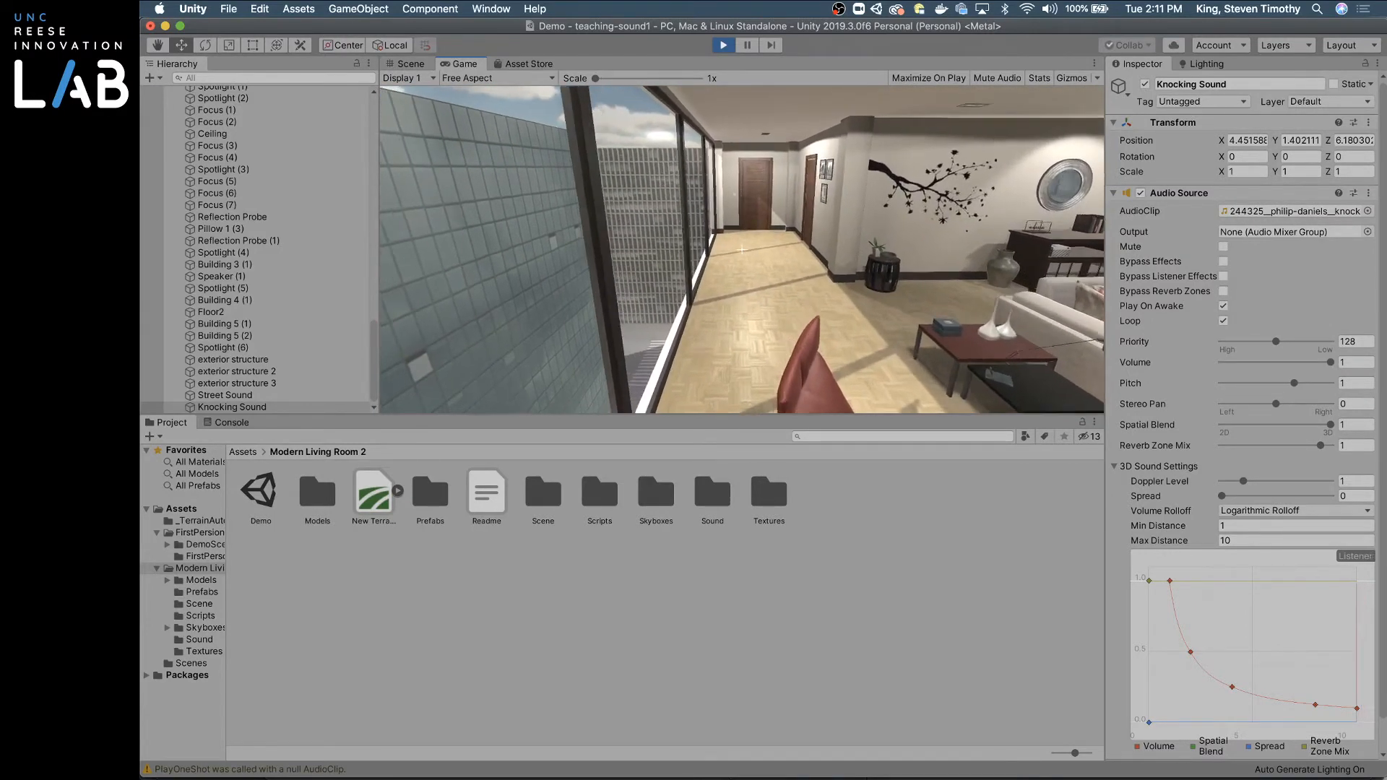
key(w)
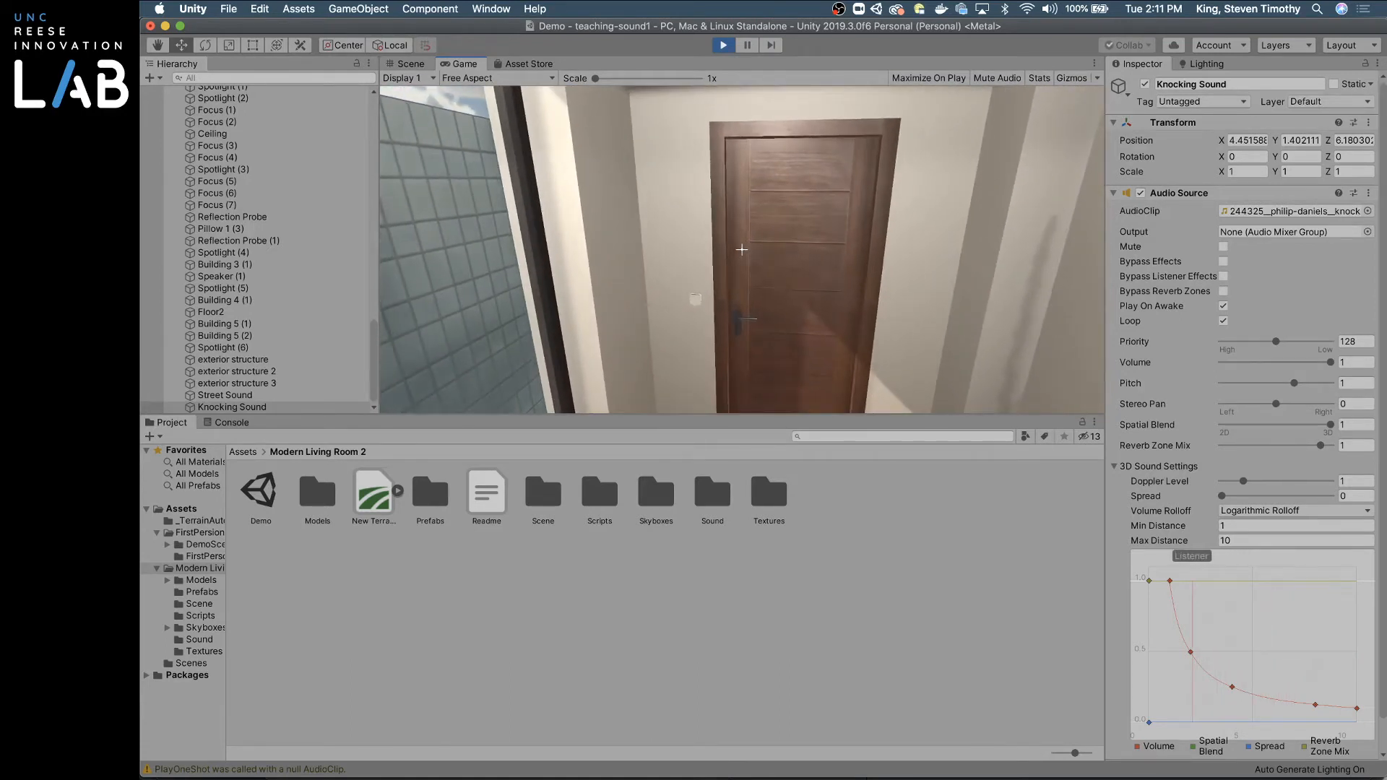
key(w)
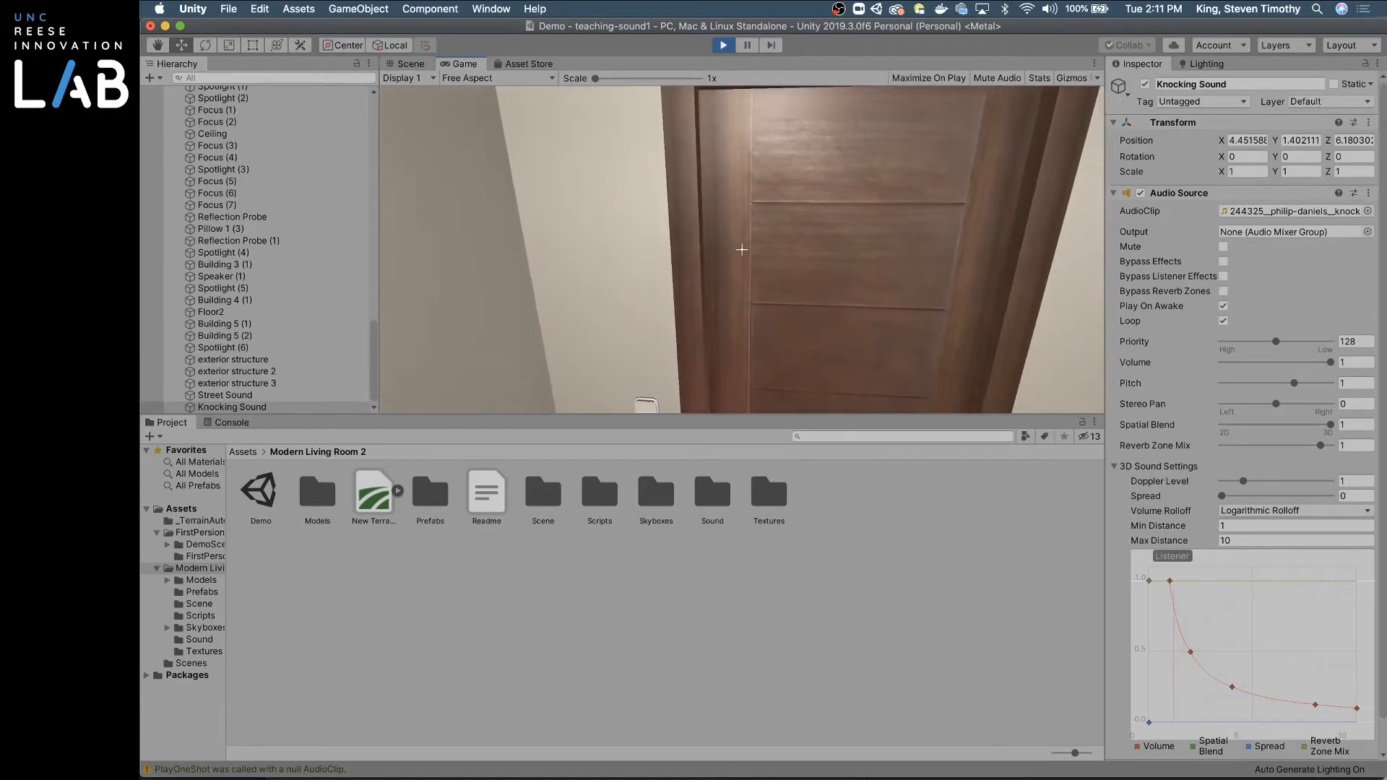
key(s)
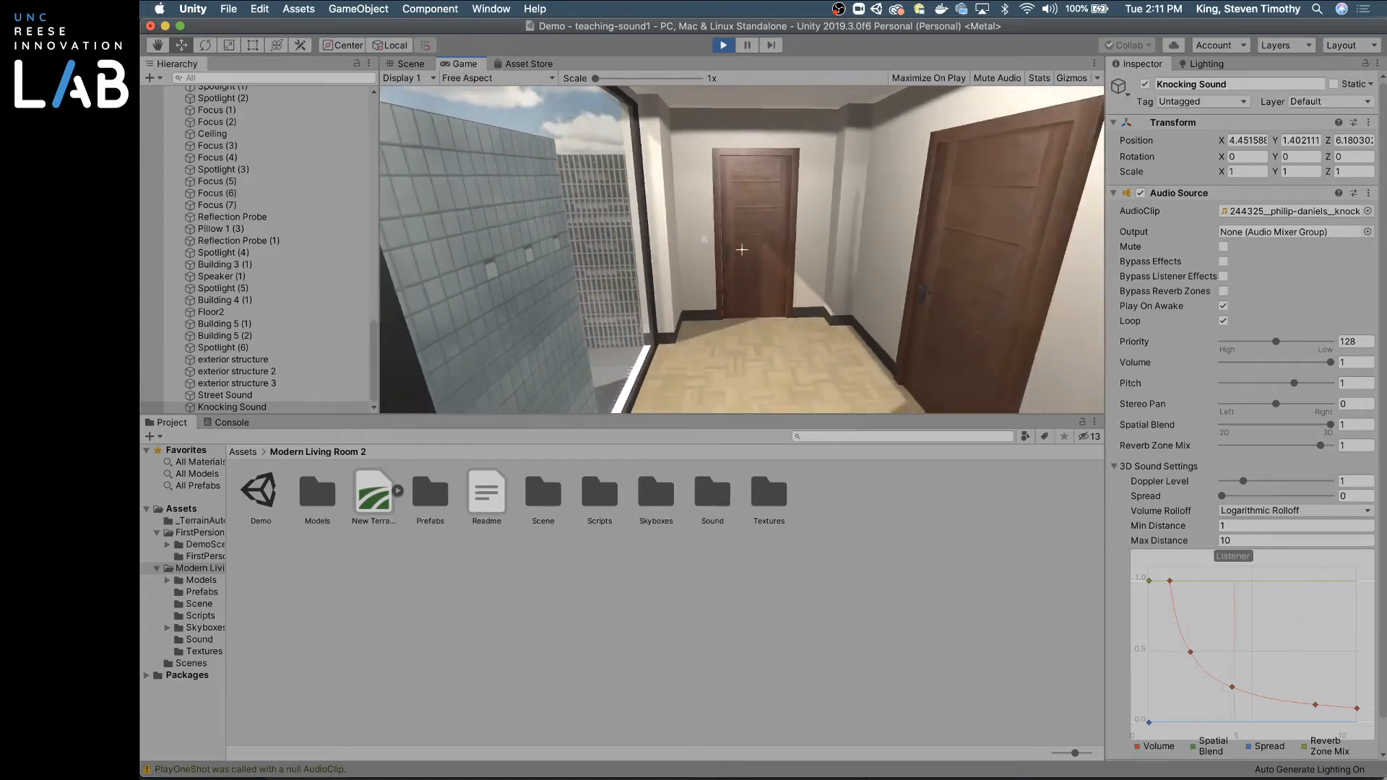
key(s)
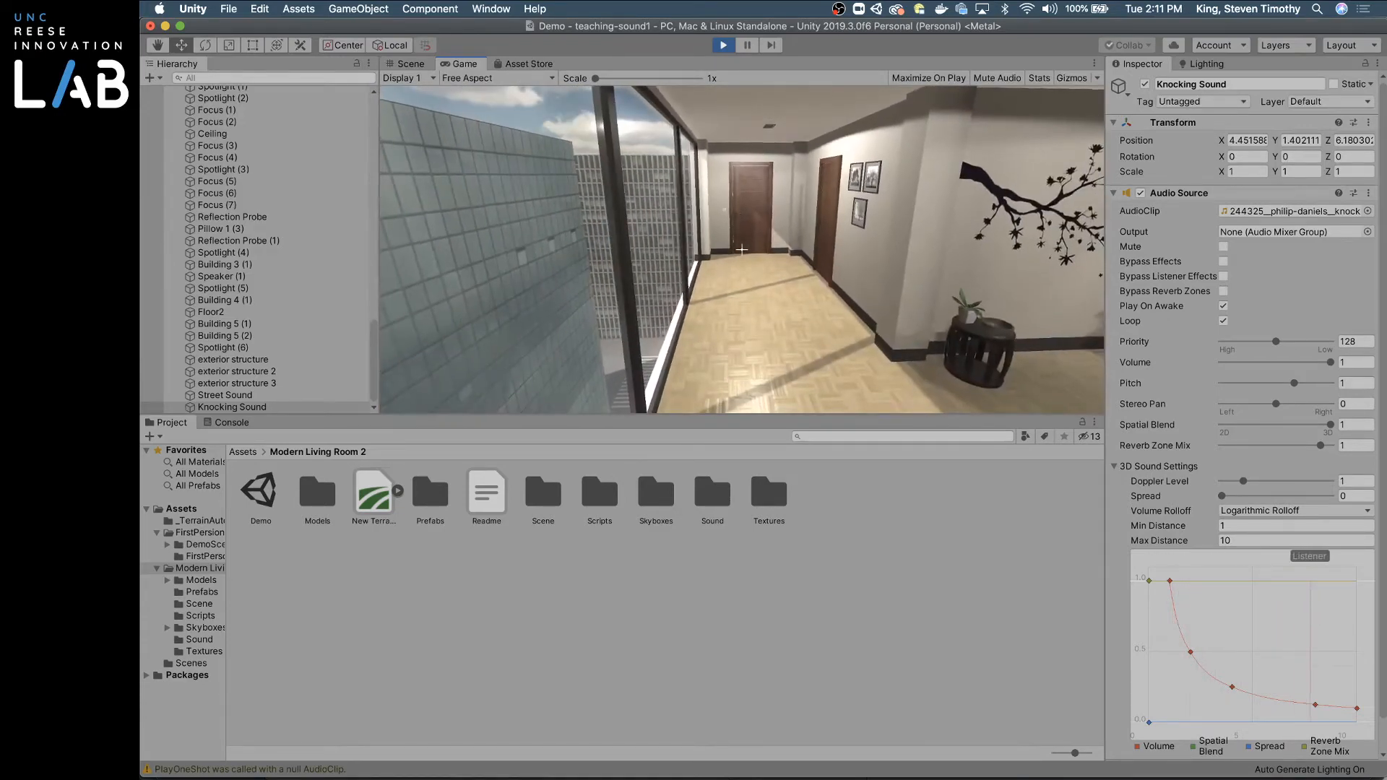
key(w)
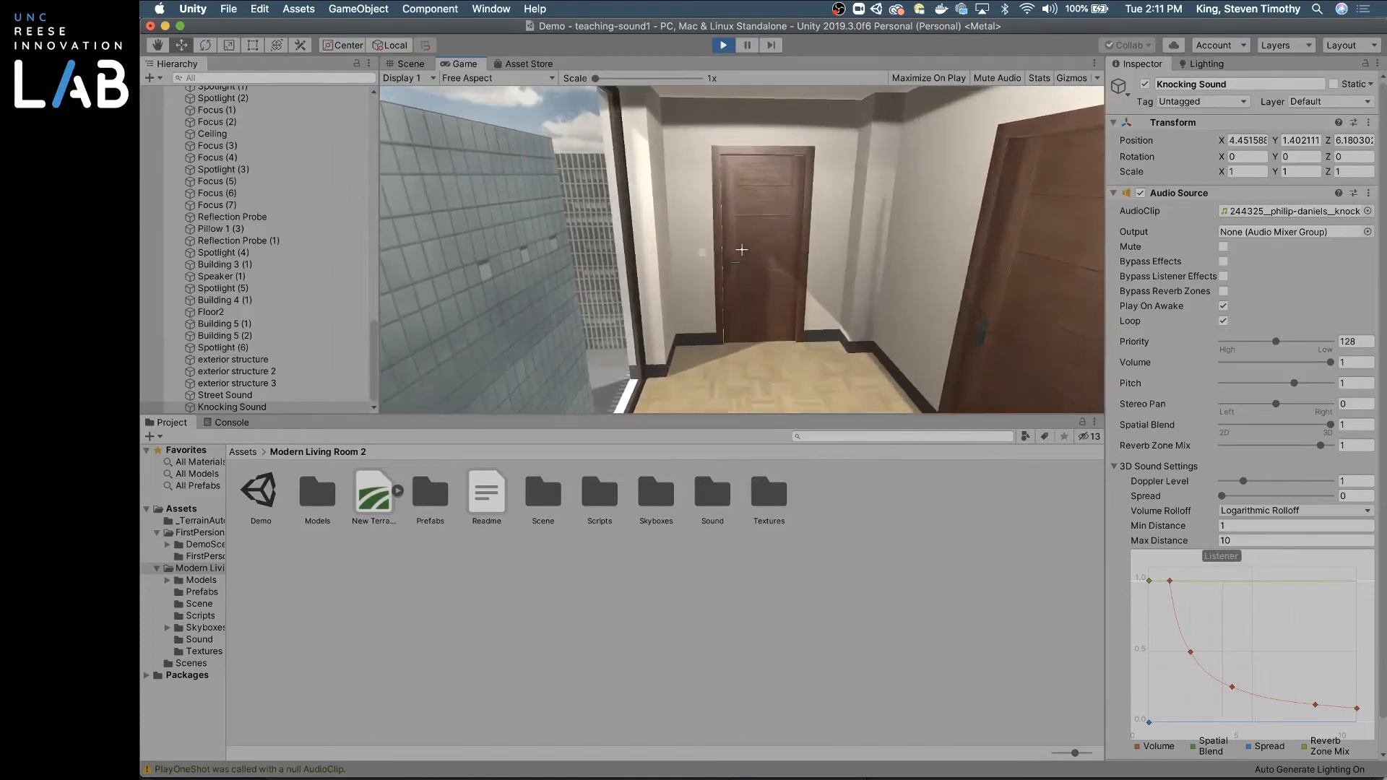
key(w)
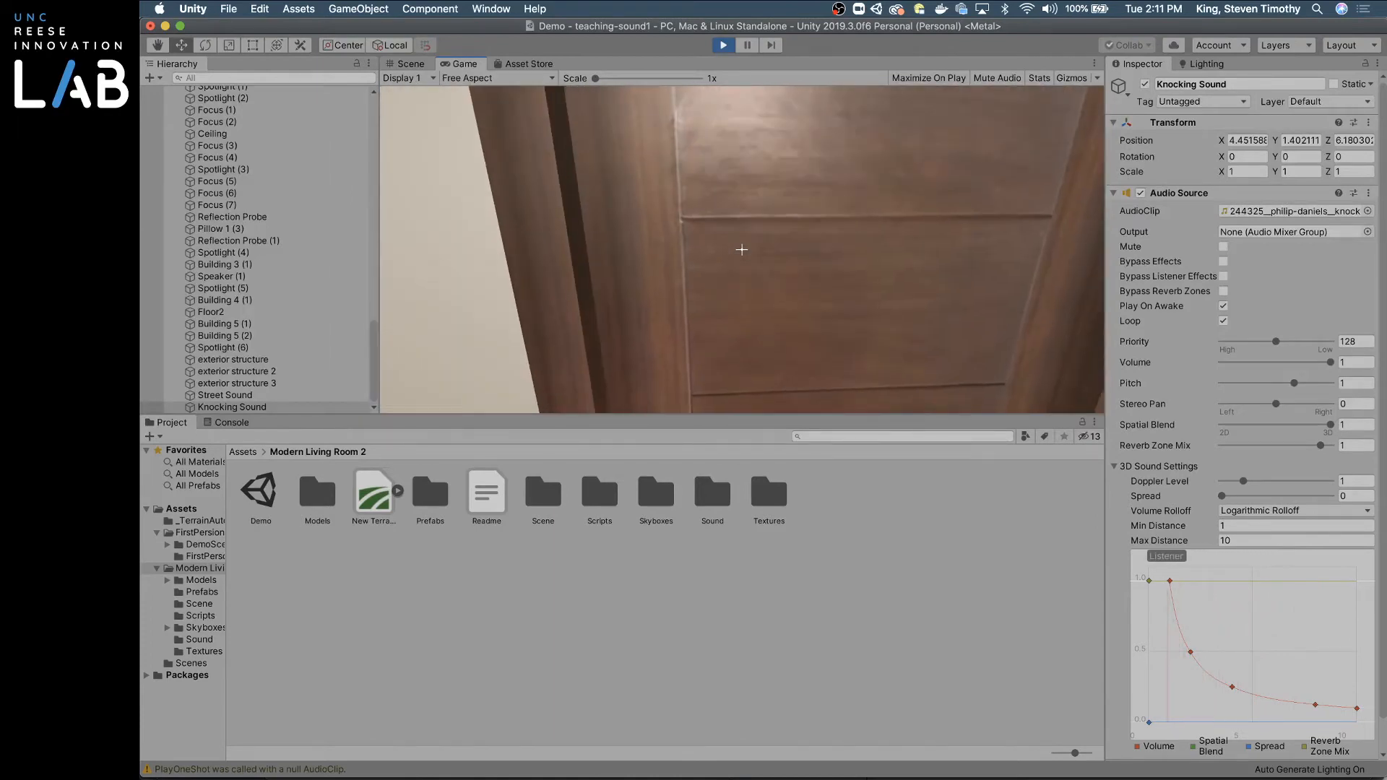
key(s)
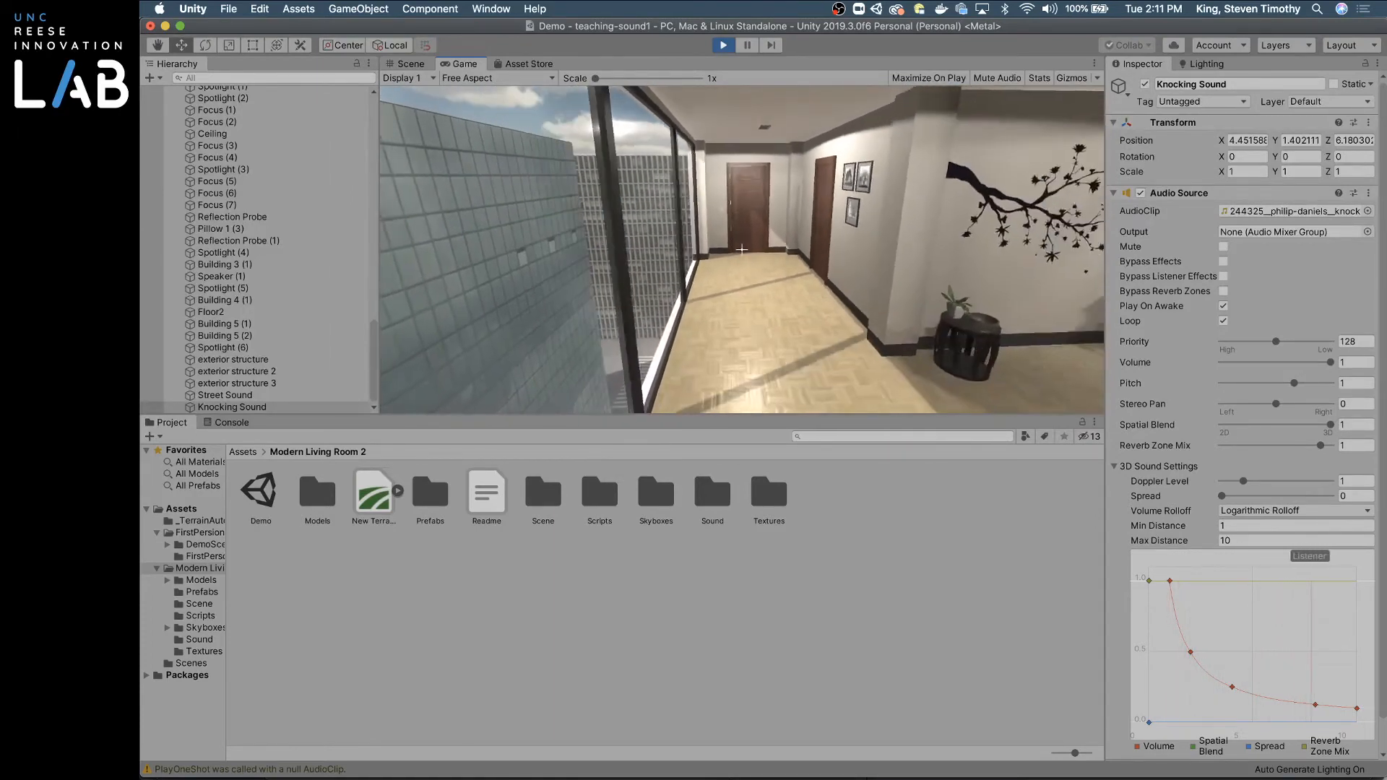
key(s)
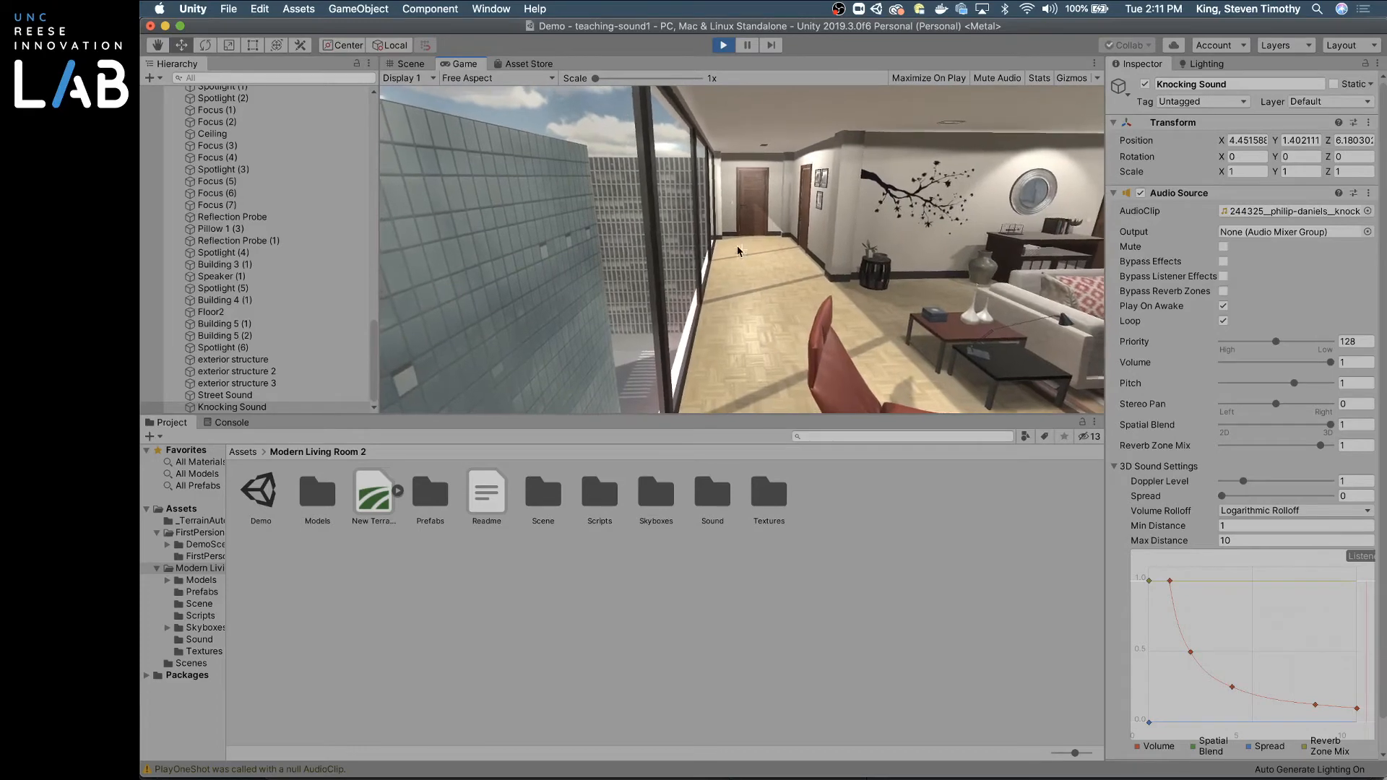
click(723, 46)
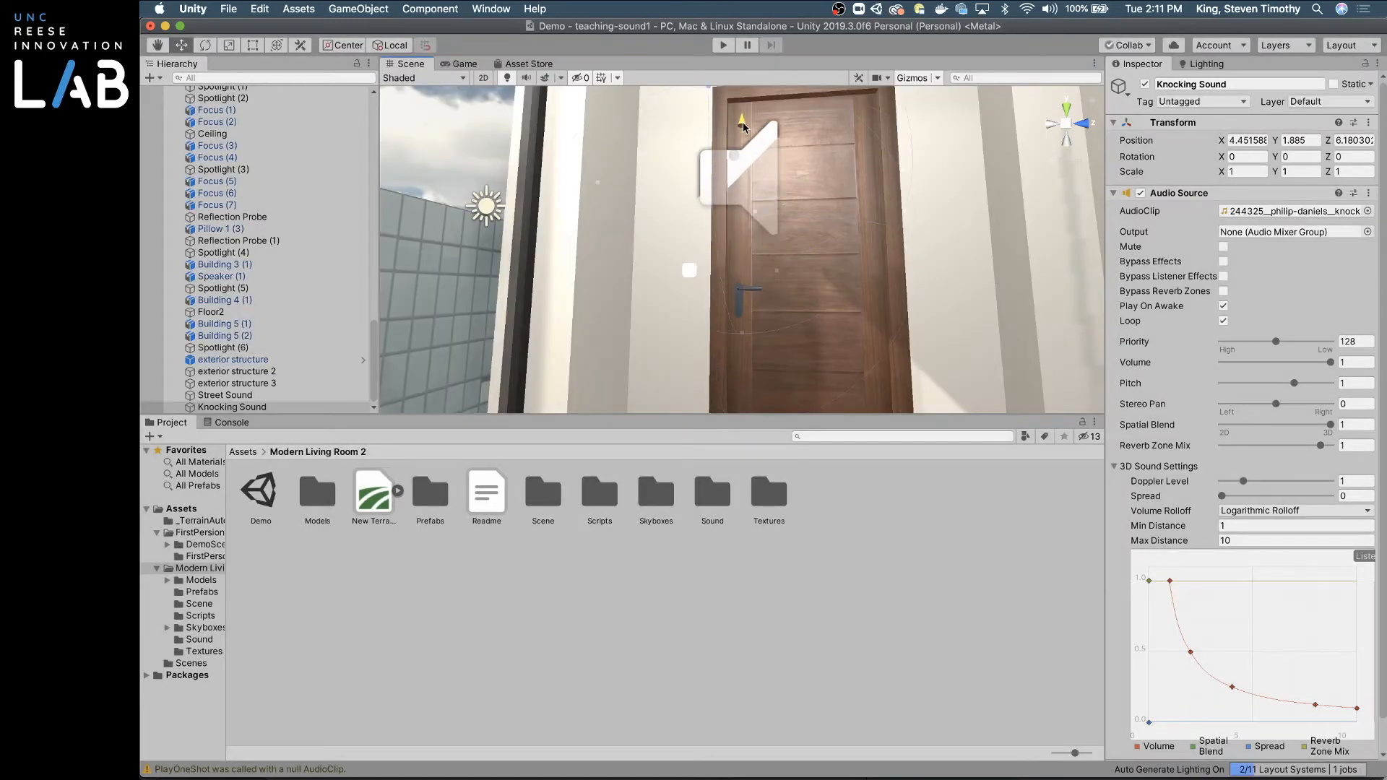
Step: Move Knocking Sound onto the upper door panel at about Y 1.9, Z 6.355, and retest it by walking to the door in play mode
drag(802, 172, 824, 178)
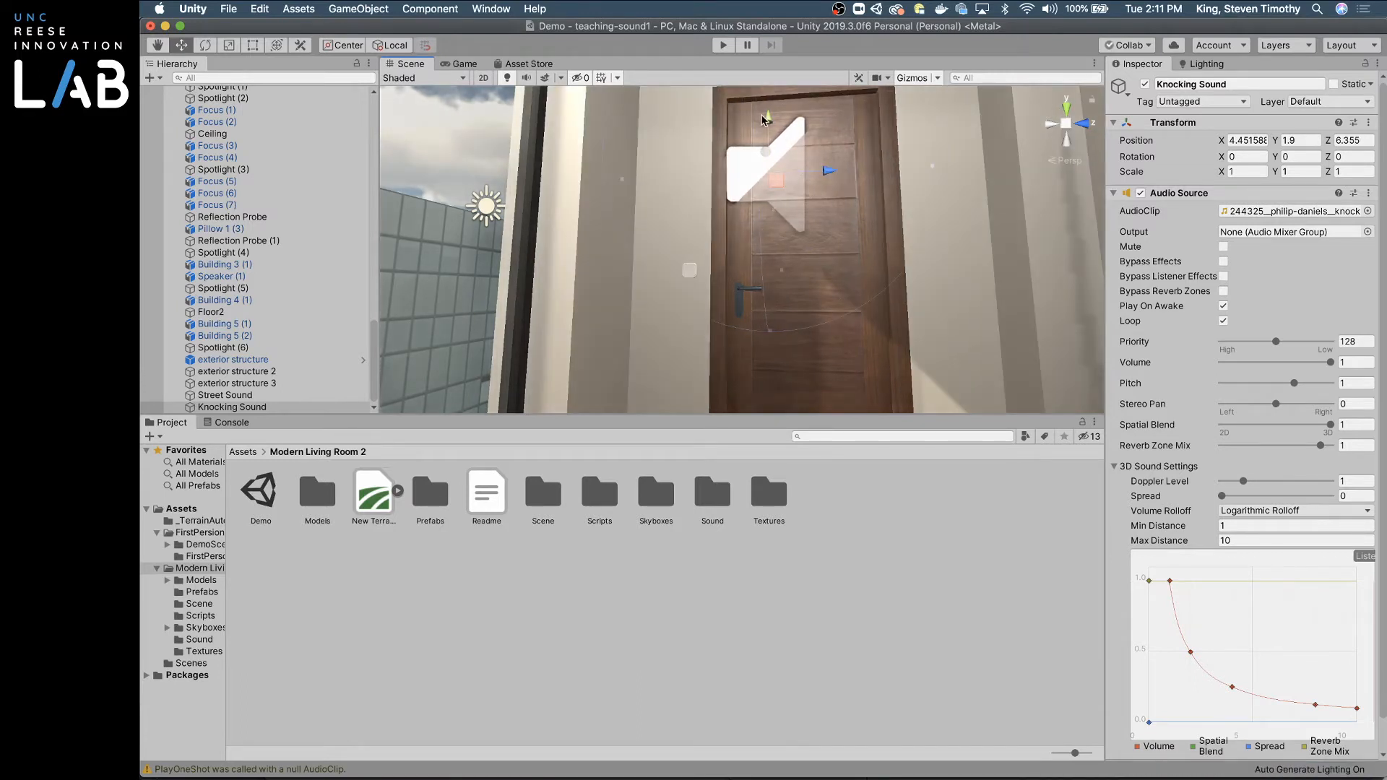
click(723, 44)
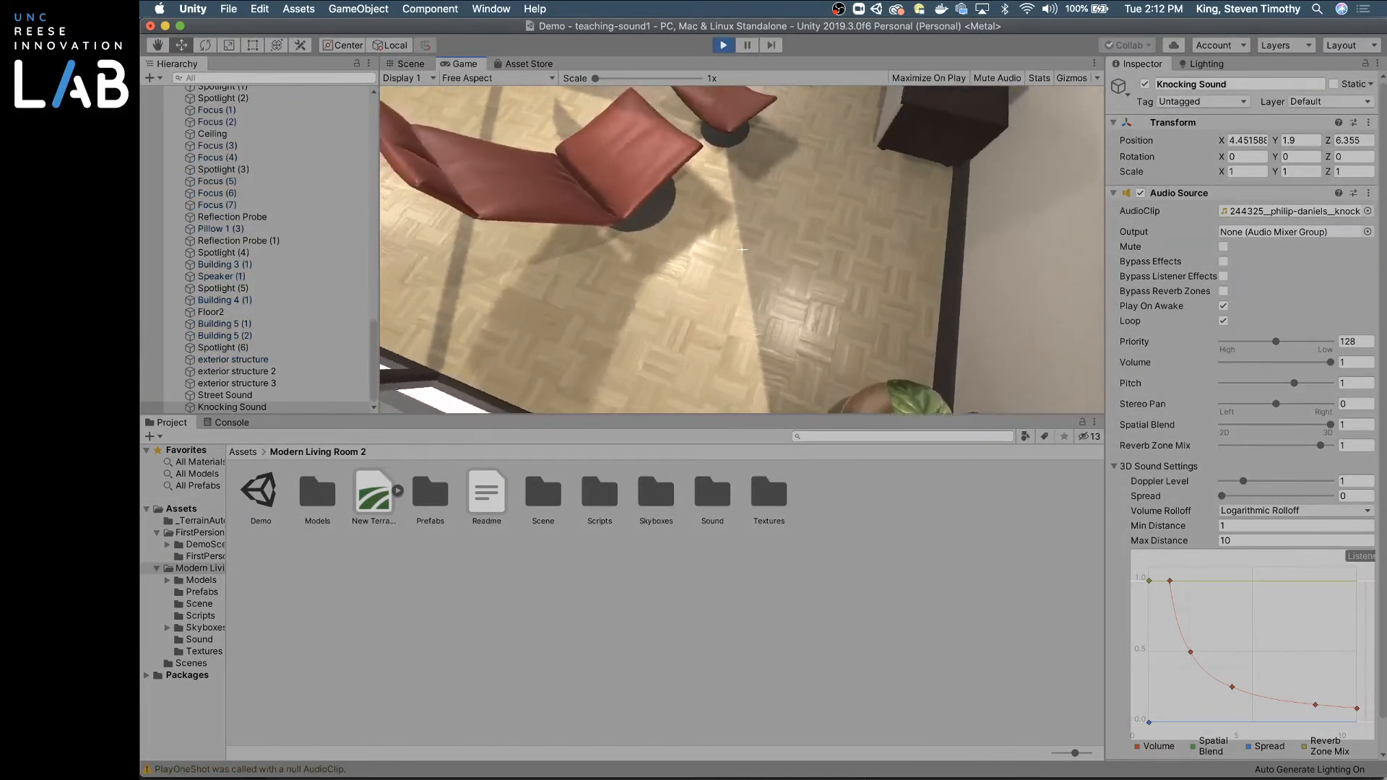
key(w)
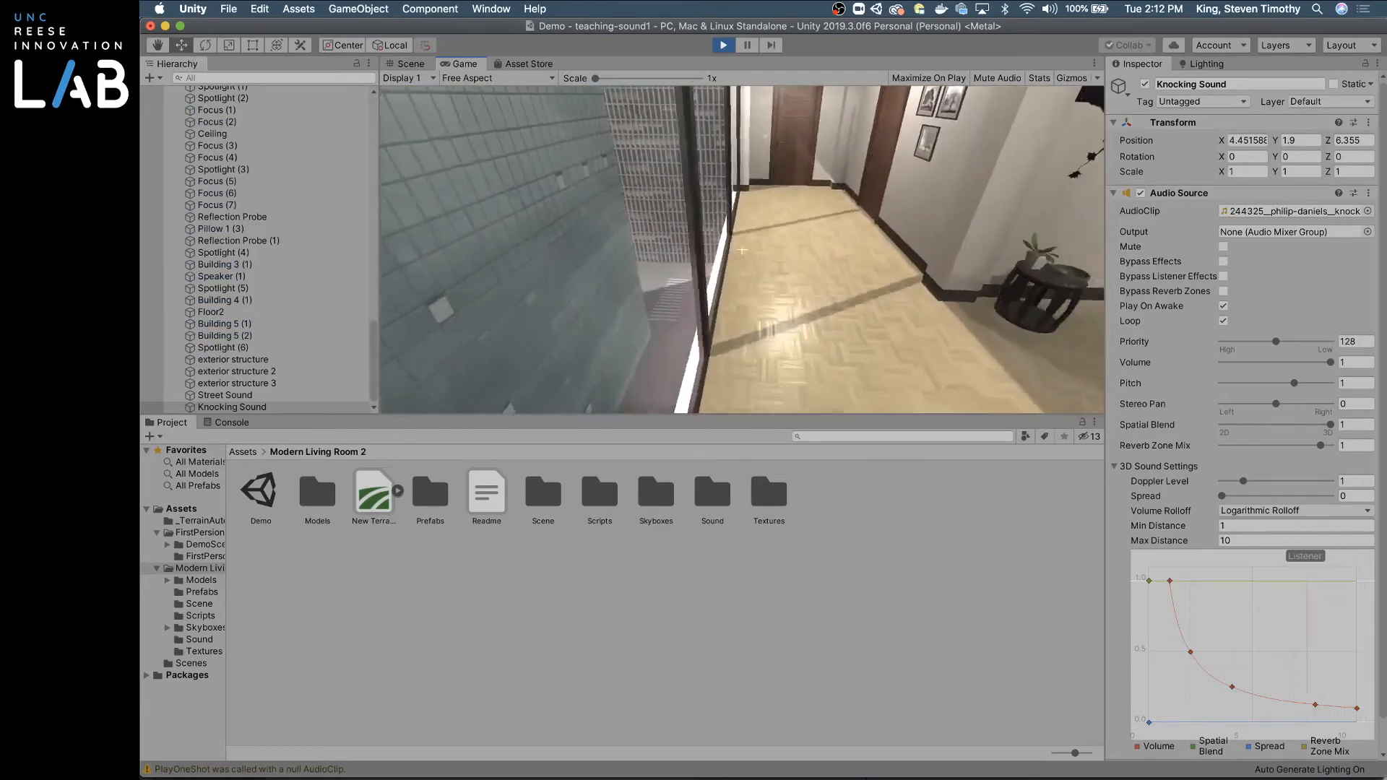
key(w)
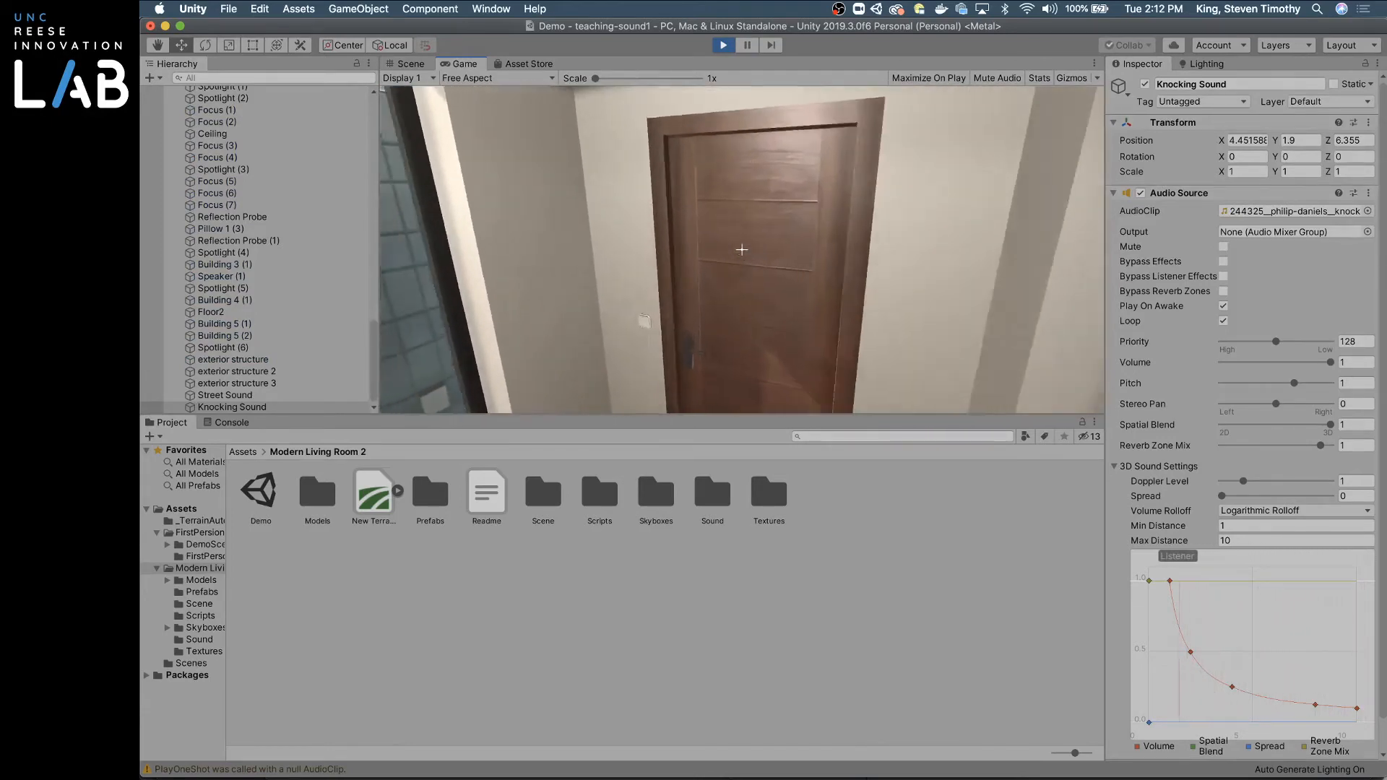
key(w)
key(s)
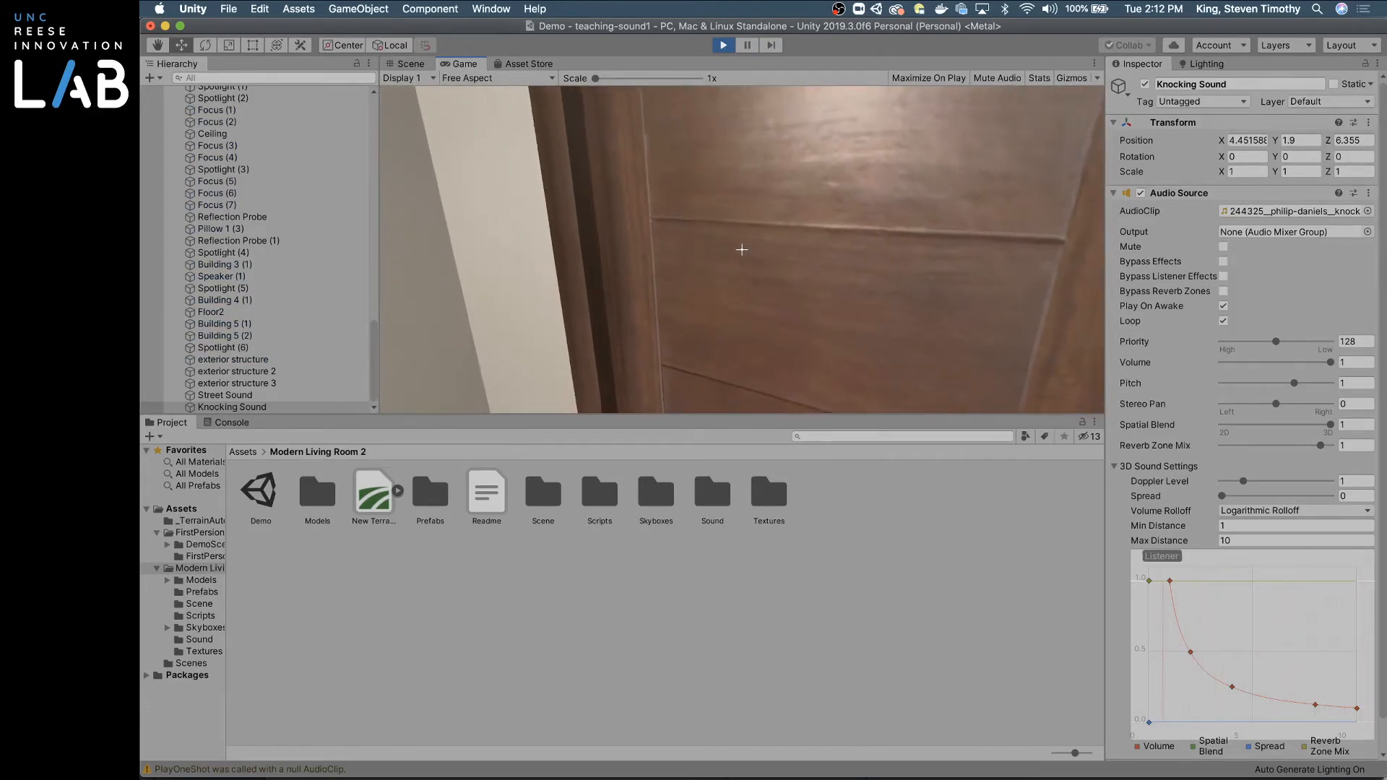
key(s)
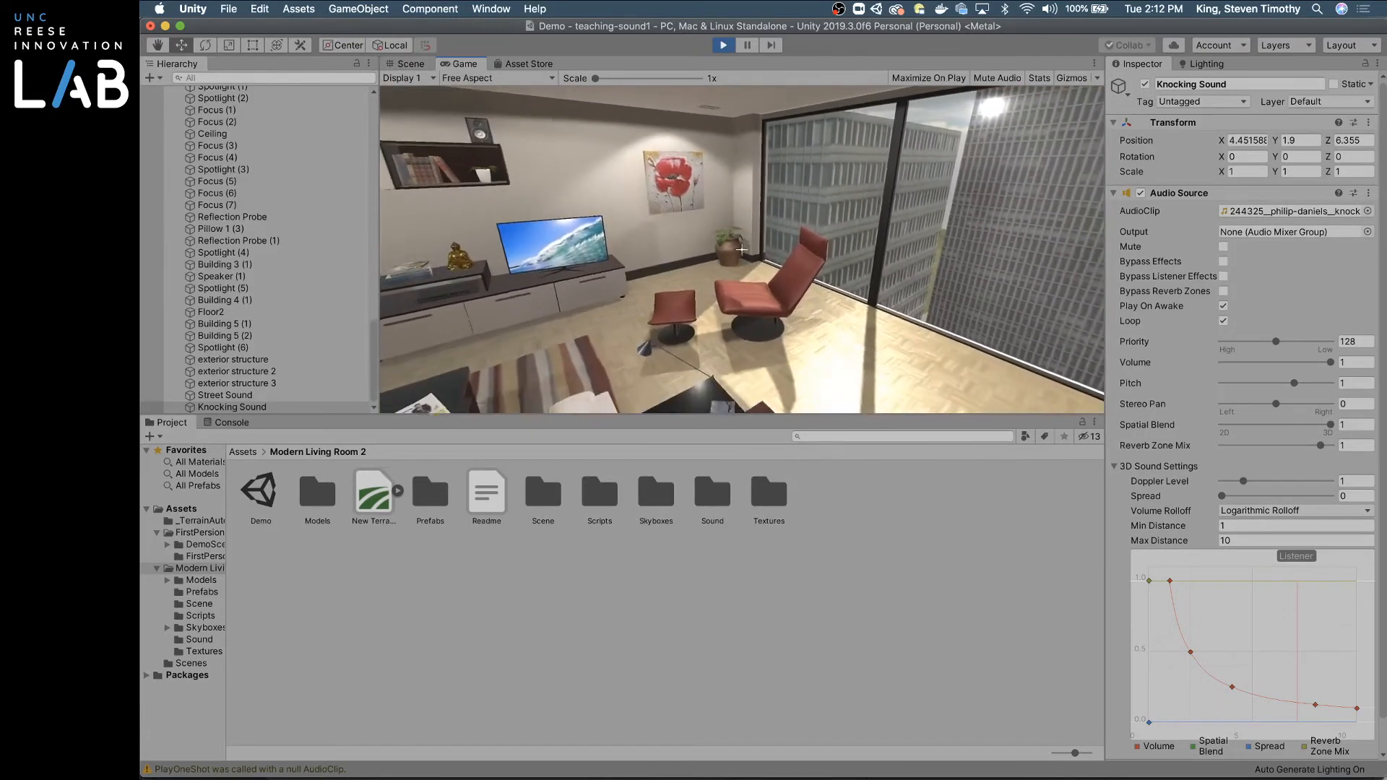
click(723, 46)
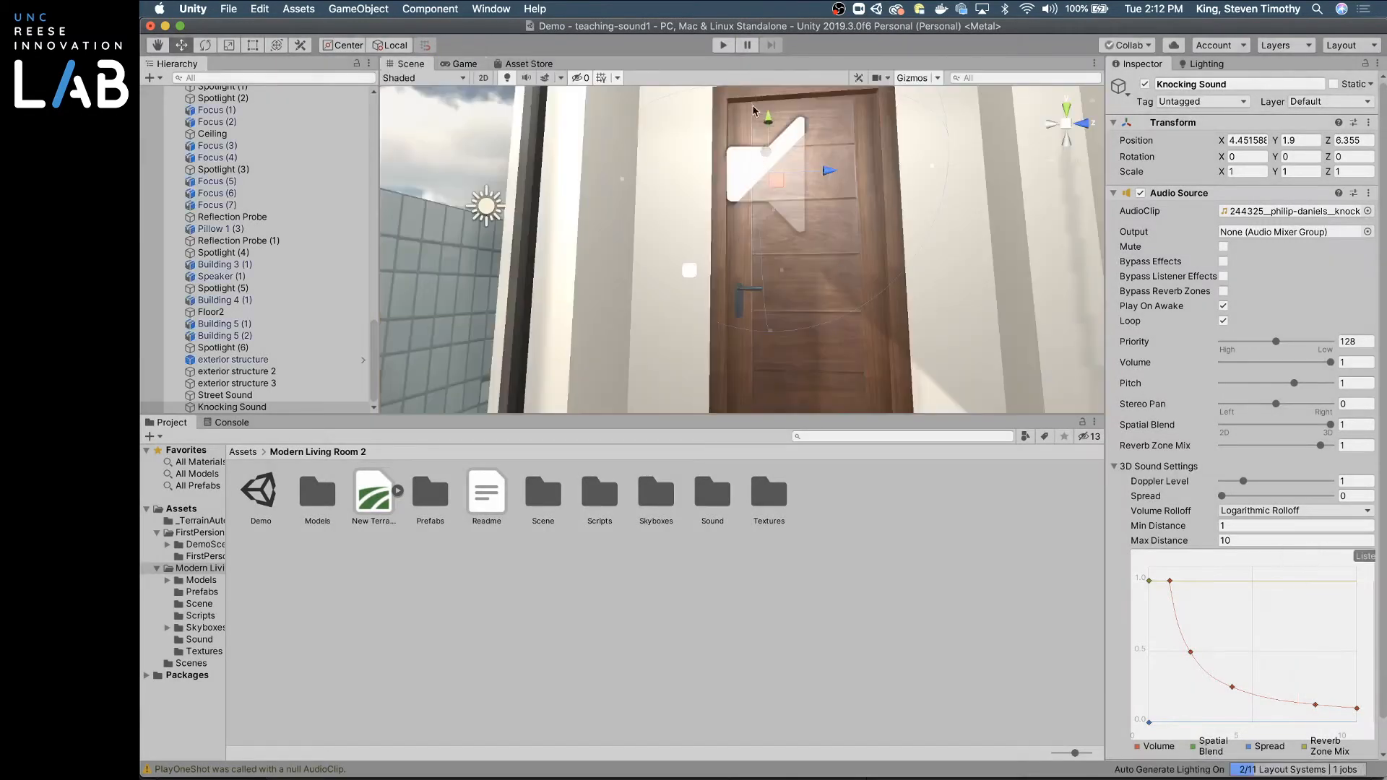
Step: Turn off Loop on the Knocking Sound Audio Source
click(1223, 321)
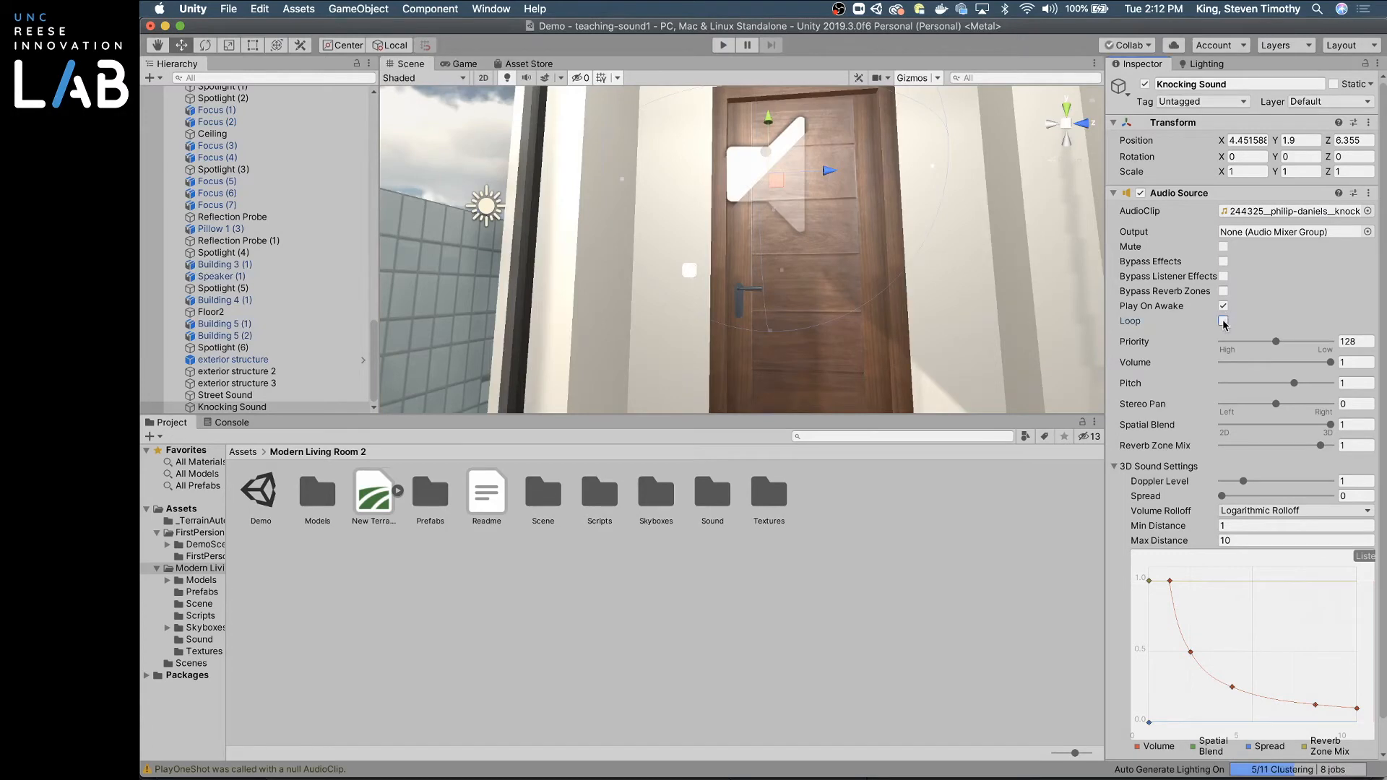
Step: Add an Audio Source component to the TV on the living room cabinet
right_drag(966, 329, 521, 361)
right_drag(715, 316, 390, 285)
right_drag(671, 286, 643, 287)
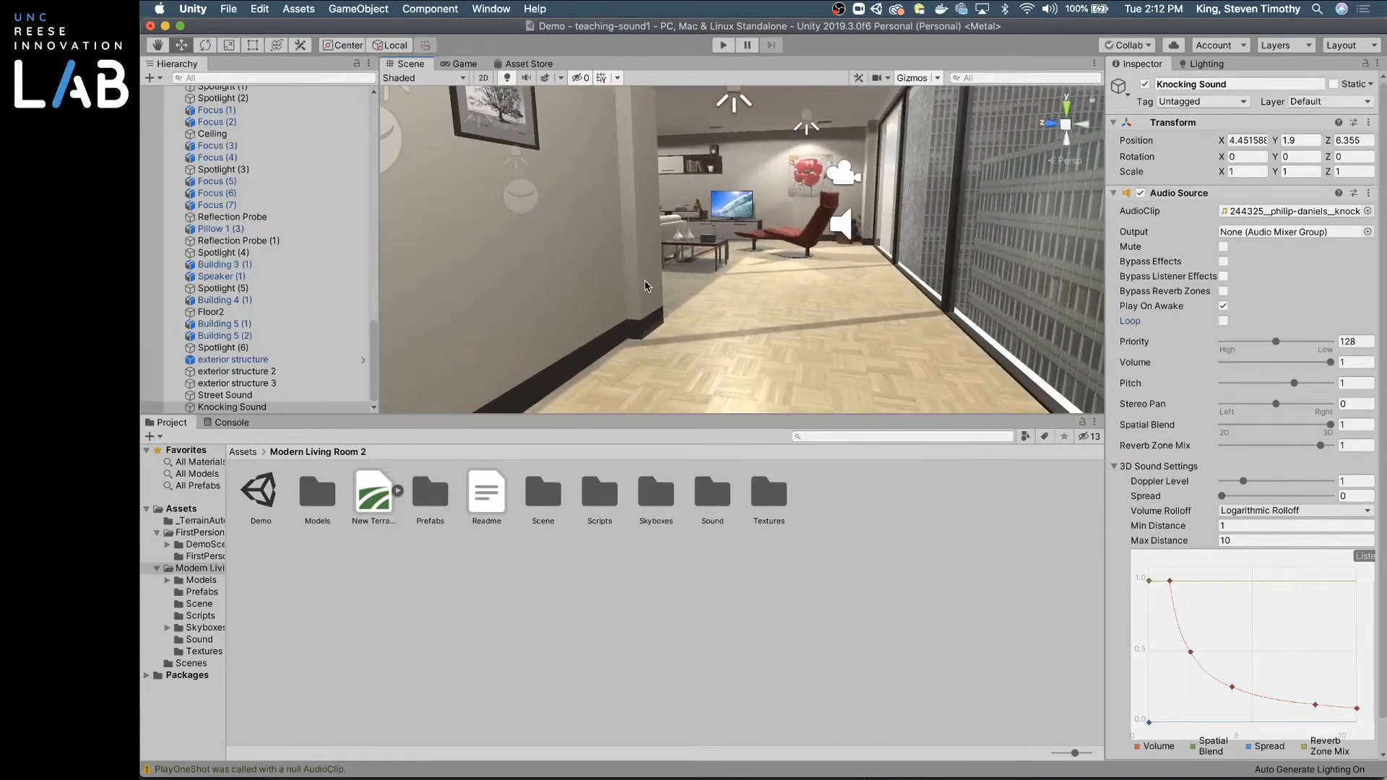
scroll(651, 287, up, 5)
scroll(782, 250, up, 5)
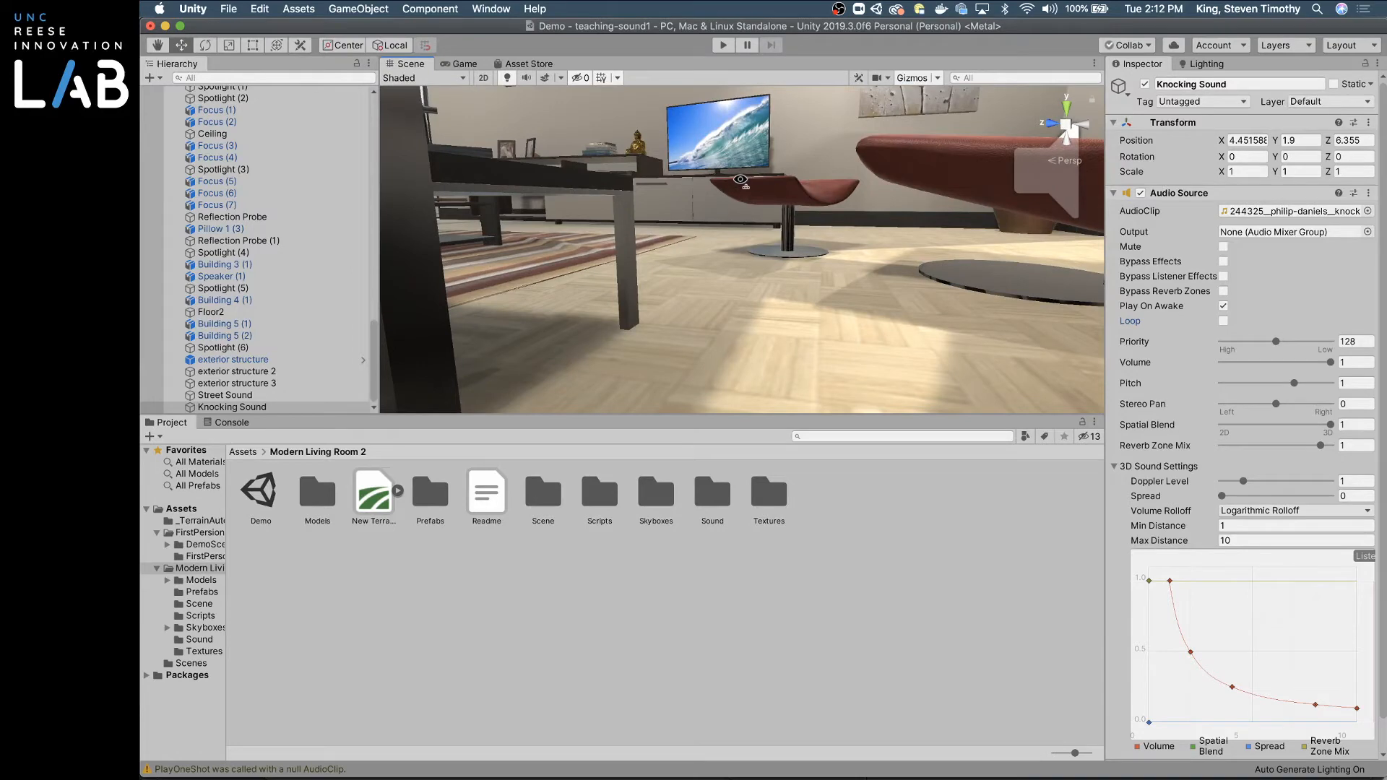
click(157, 46)
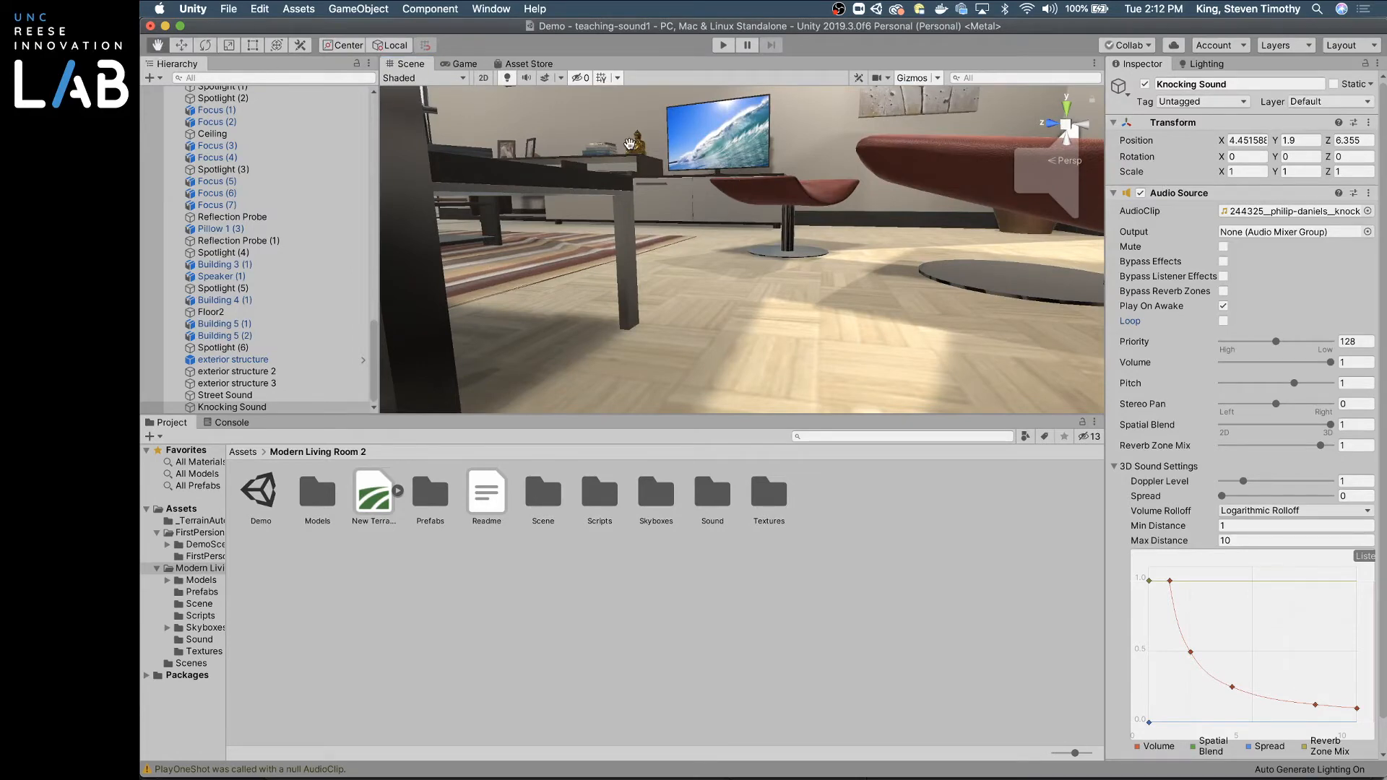
mouse_move(628, 144)
mouse_down()
mouse_move(662, 260)
mouse_move(617, 340)
mouse_up()
scroll(589, 315, up, 5)
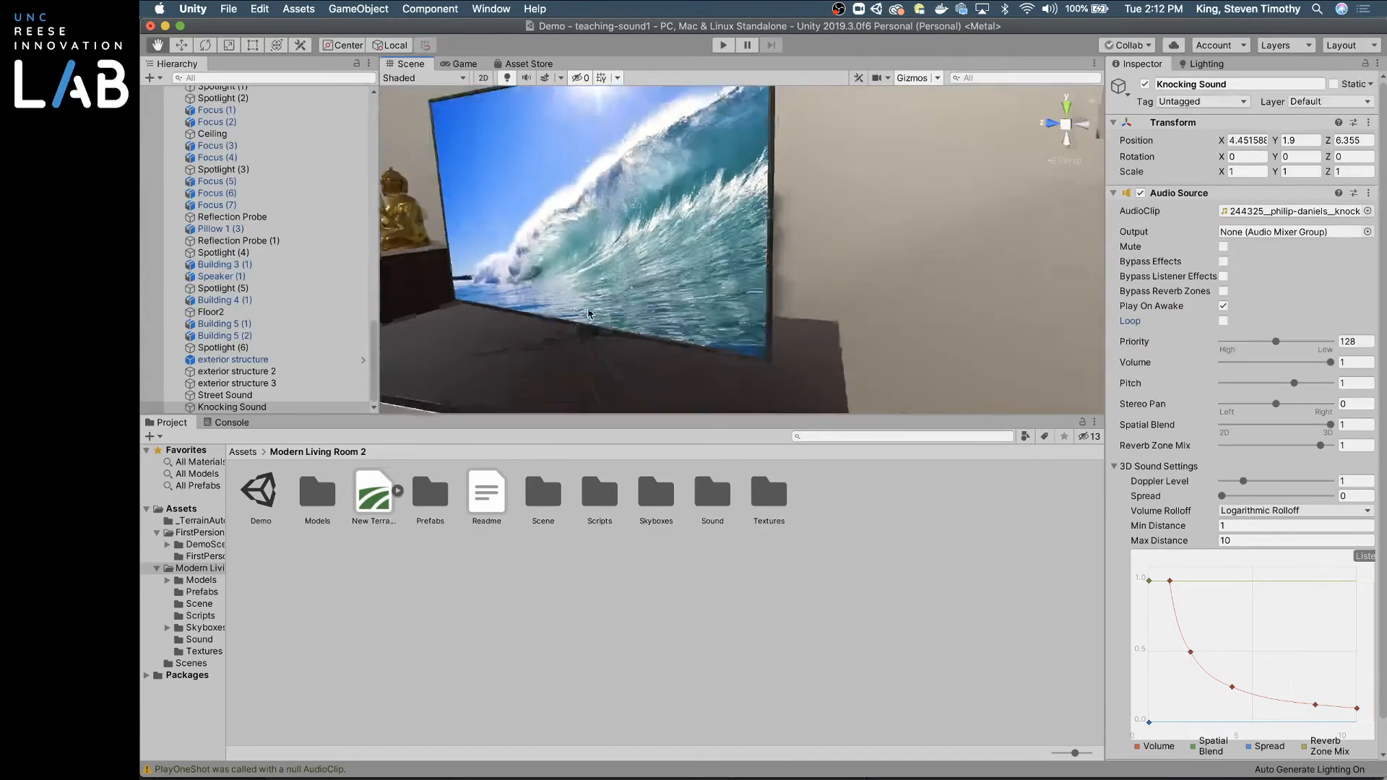
scroll(589, 316, down, 5)
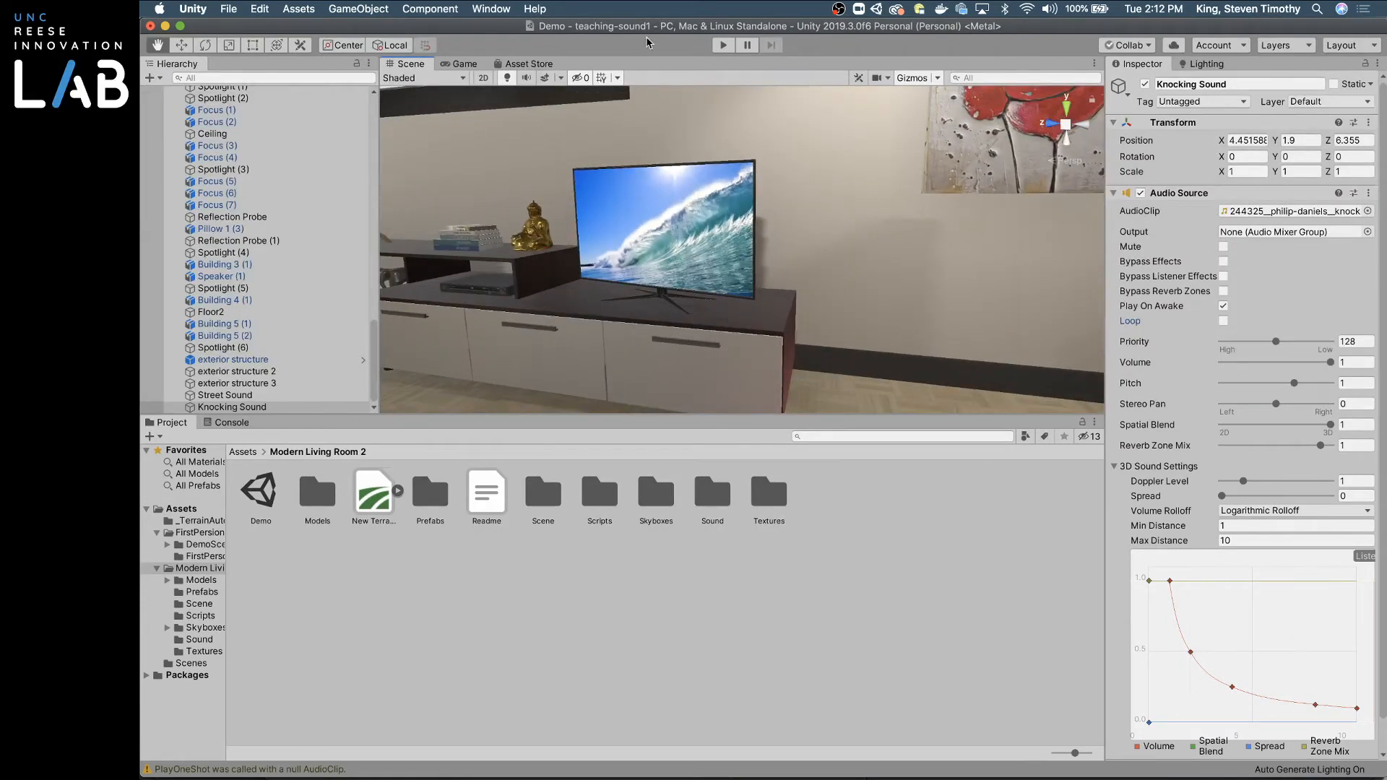
click(182, 48)
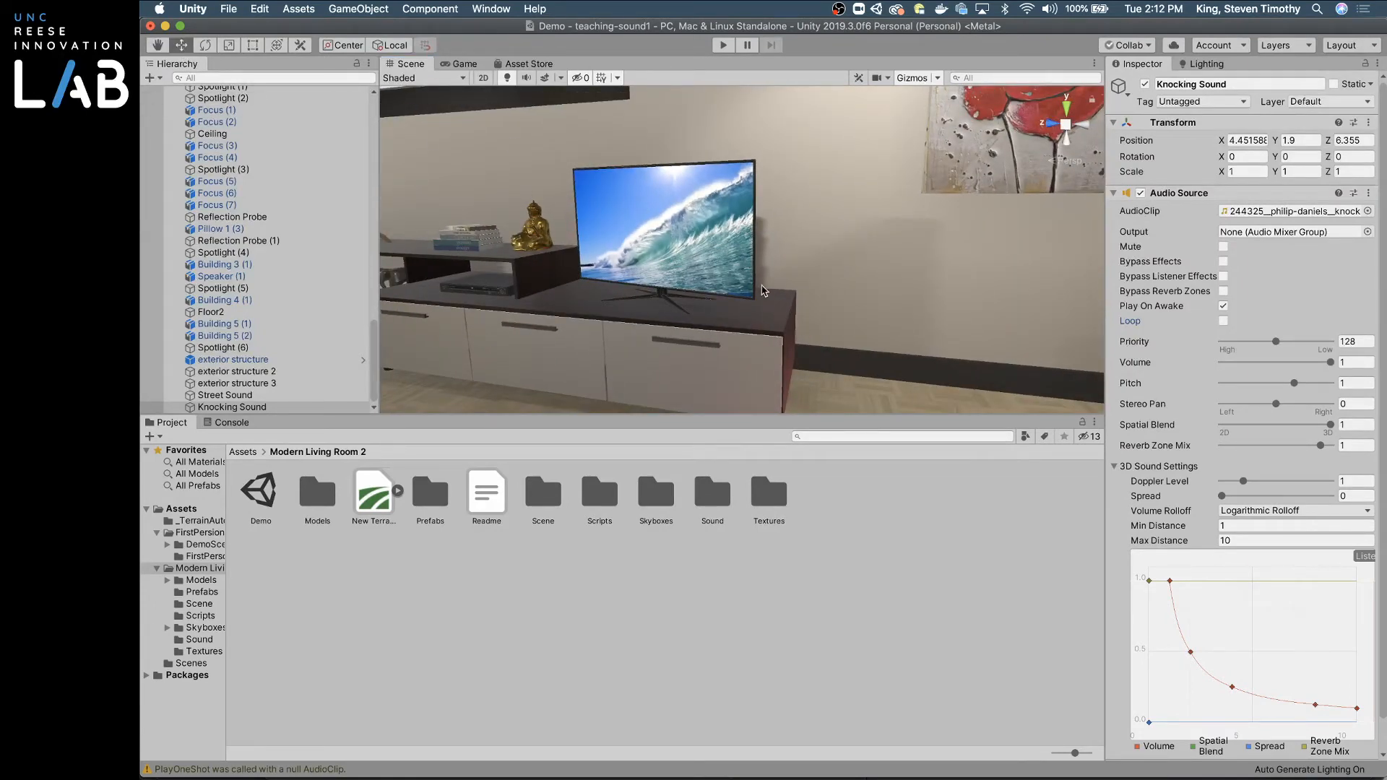
click(762, 289)
scroll(1197, 466, down, 2)
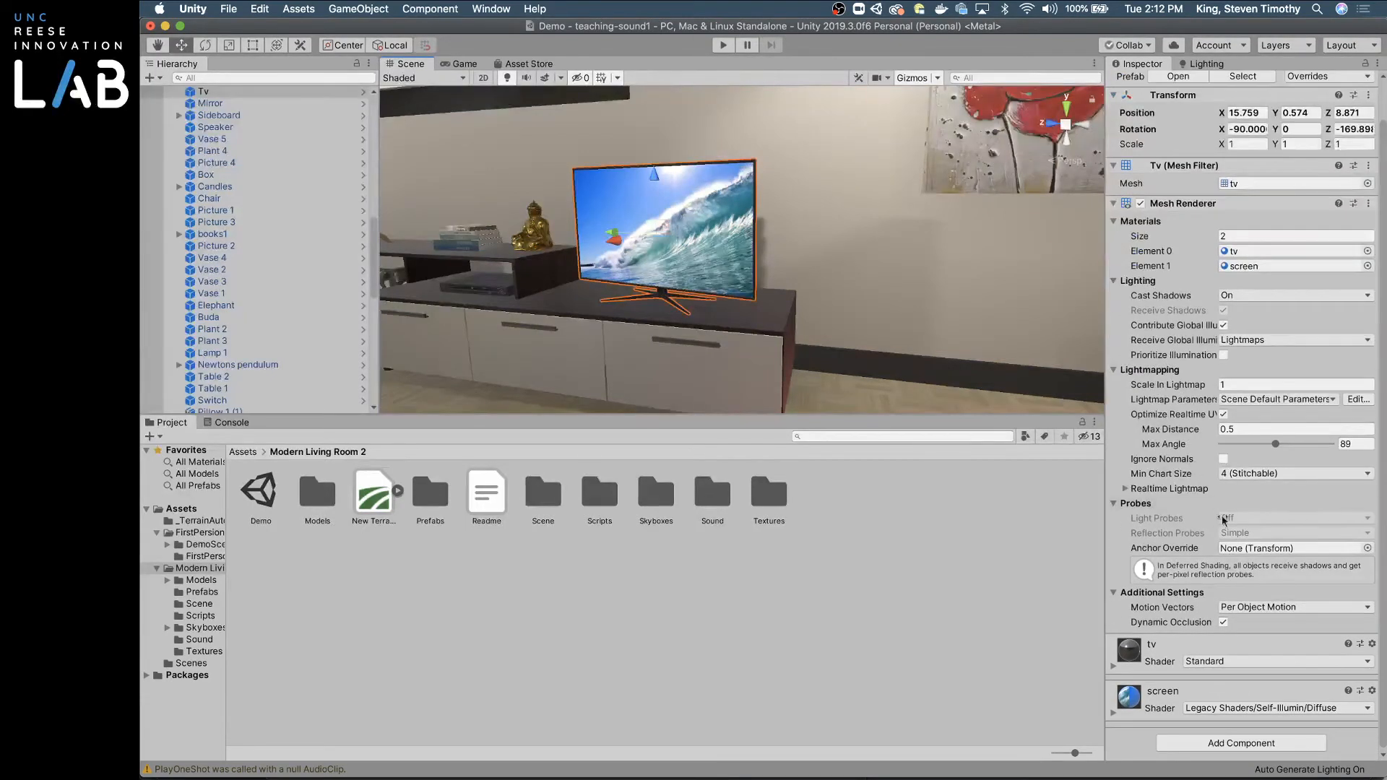
click(1237, 744)
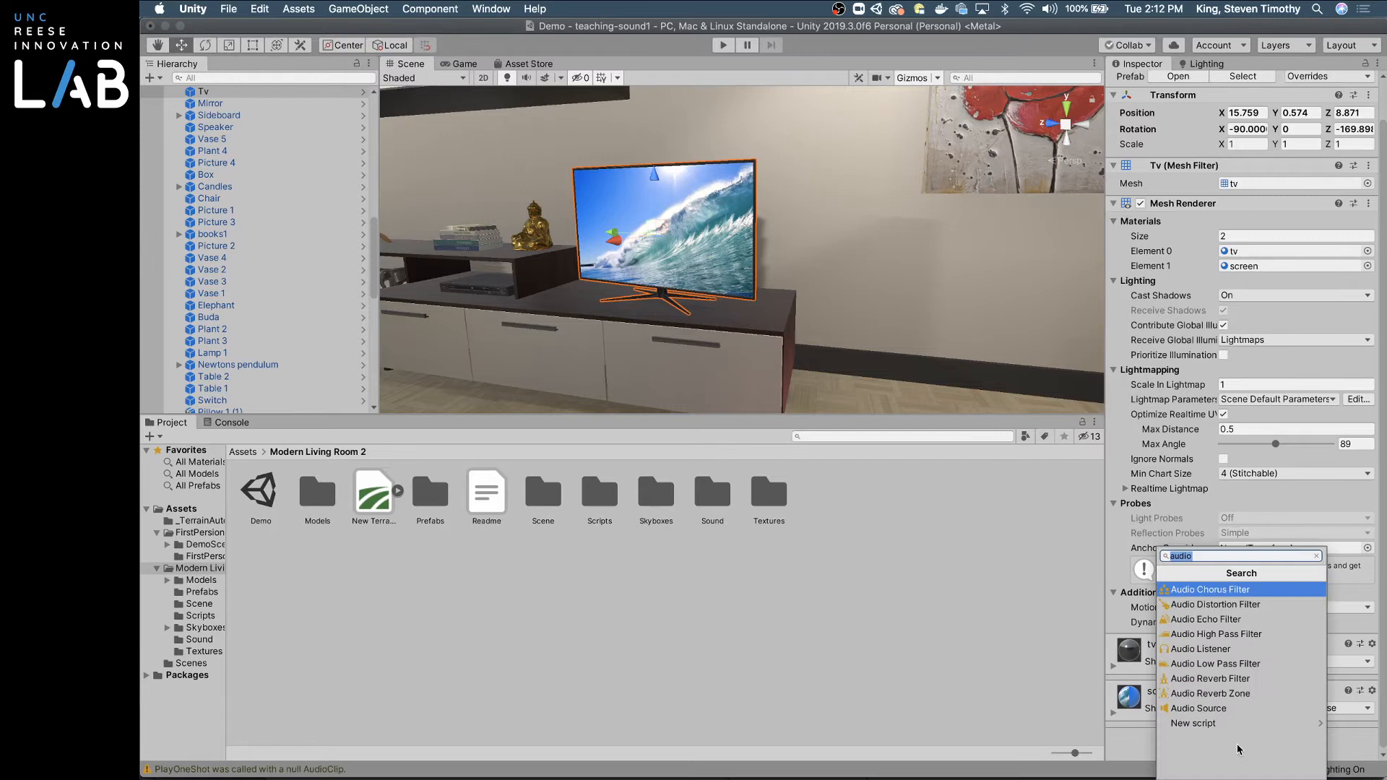
click(1212, 709)
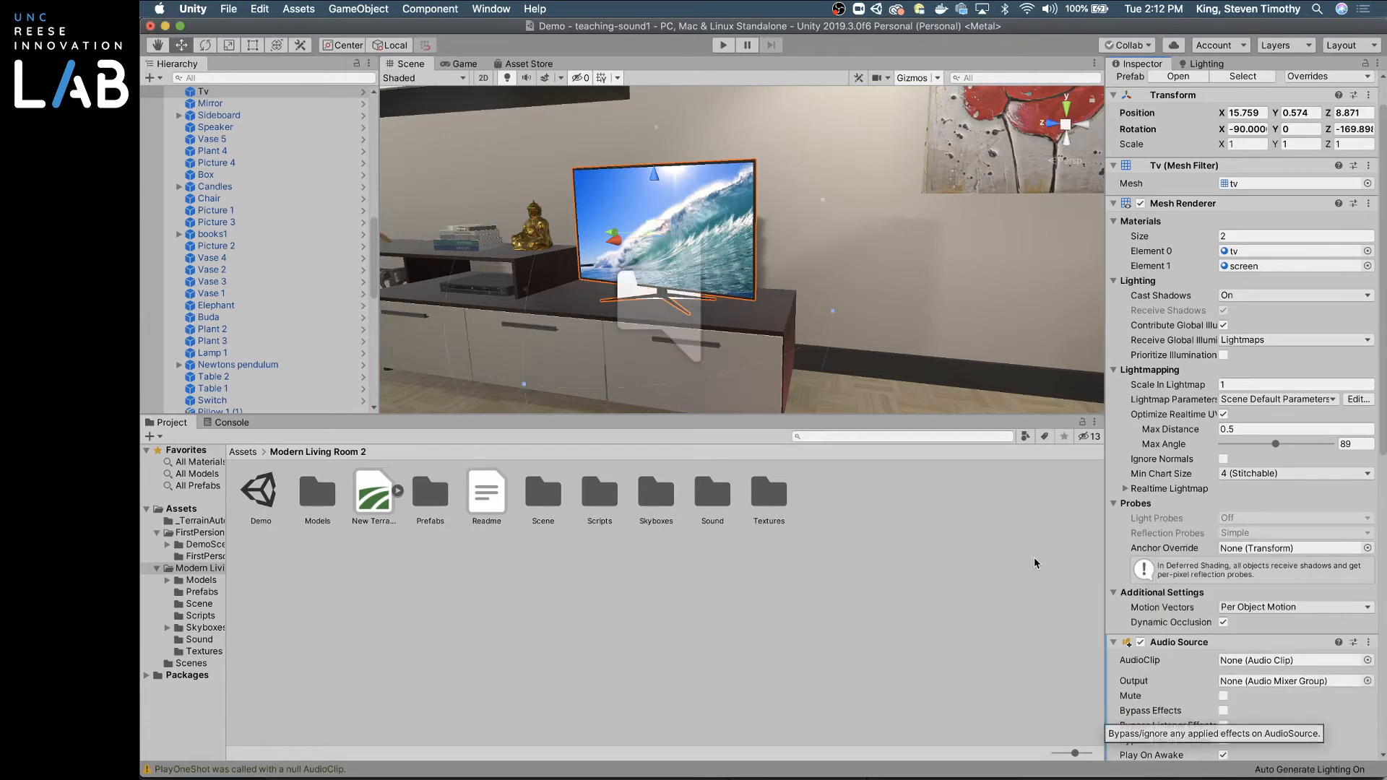
Step: Assign the Sea & Ocean Wave Sound Effect clip to the TV's Audio Source
click(1367, 661)
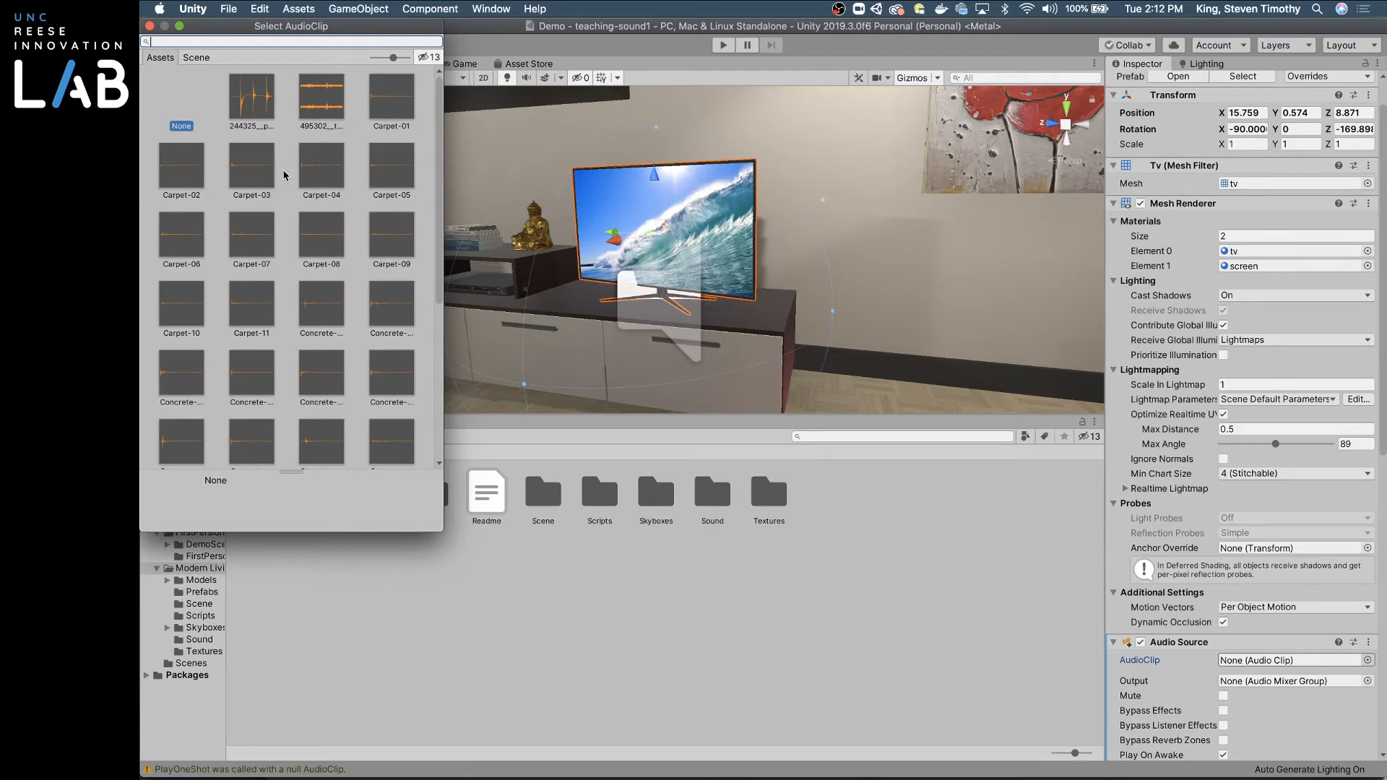
scroll(284, 175, down, 5)
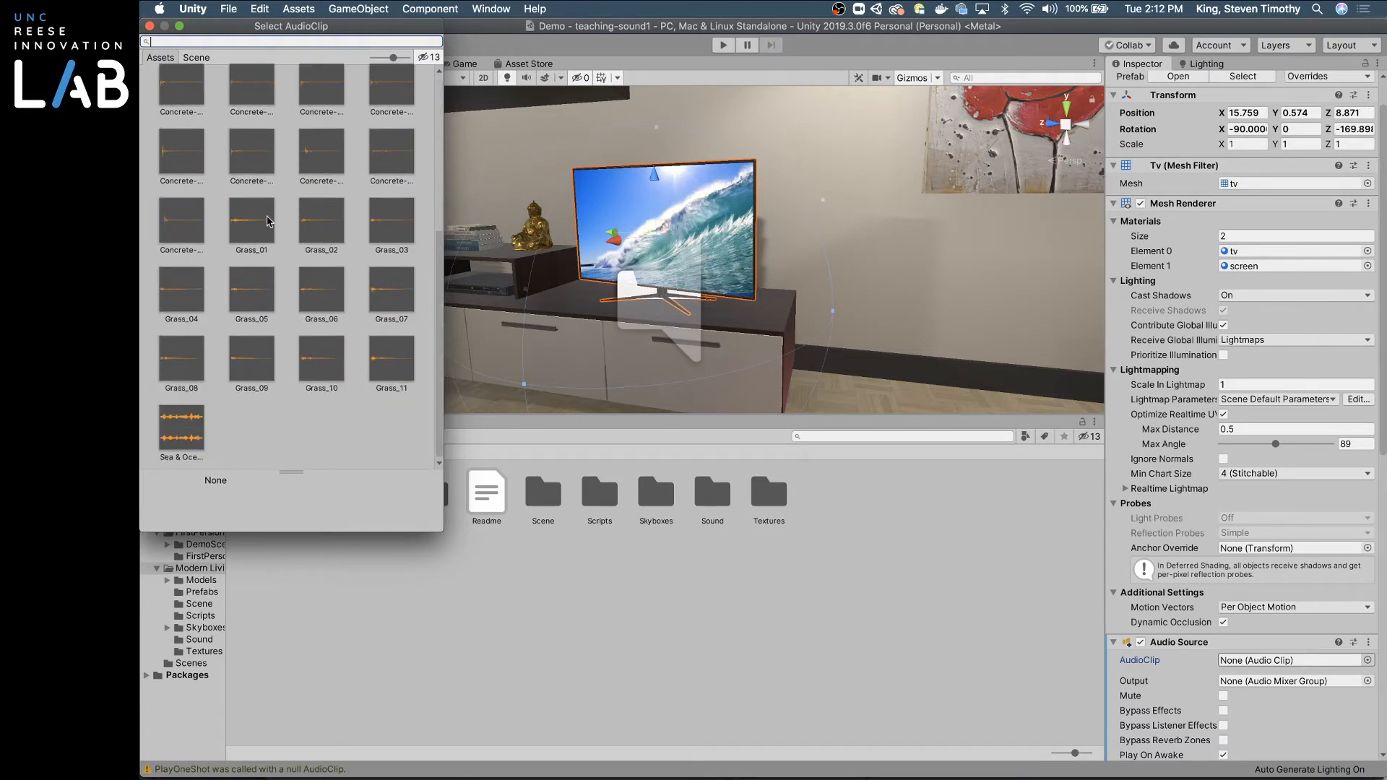
click(170, 432)
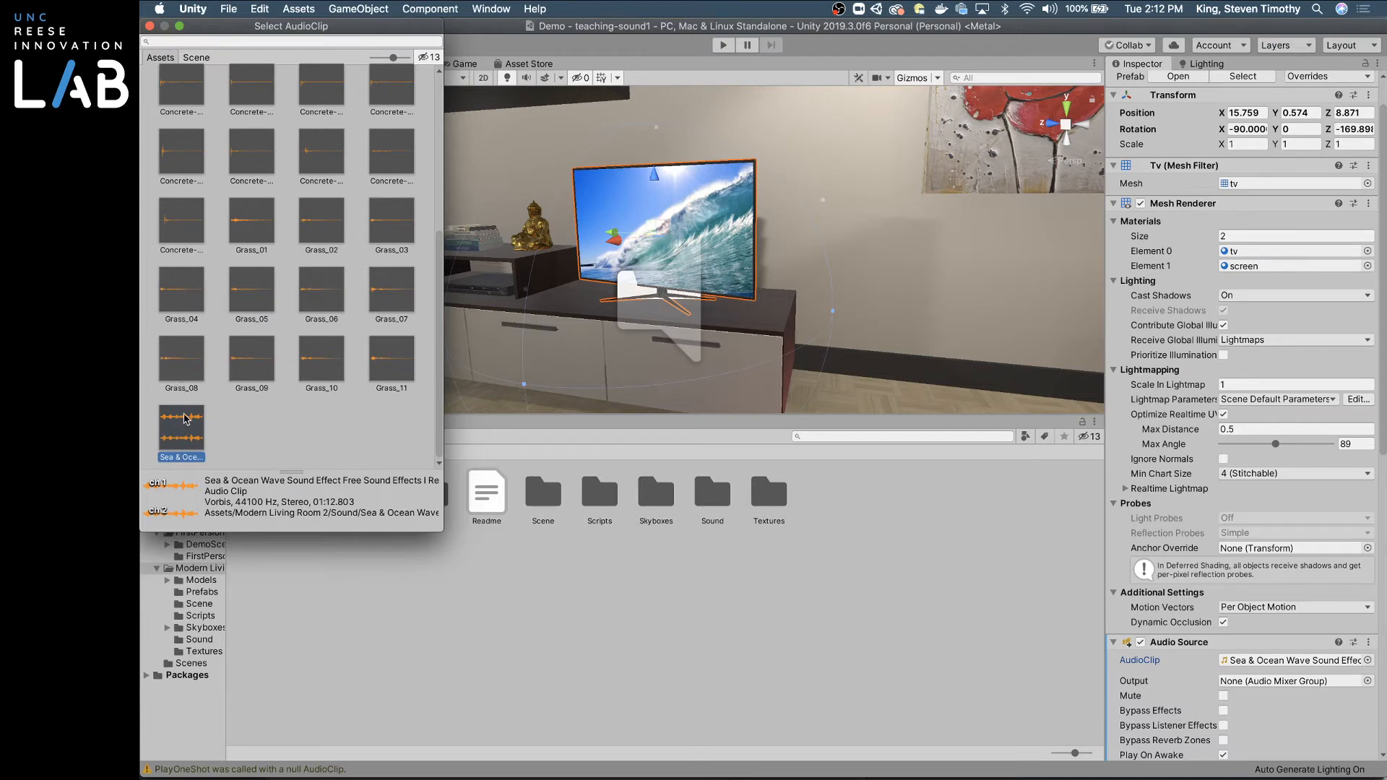
double_click(185, 420)
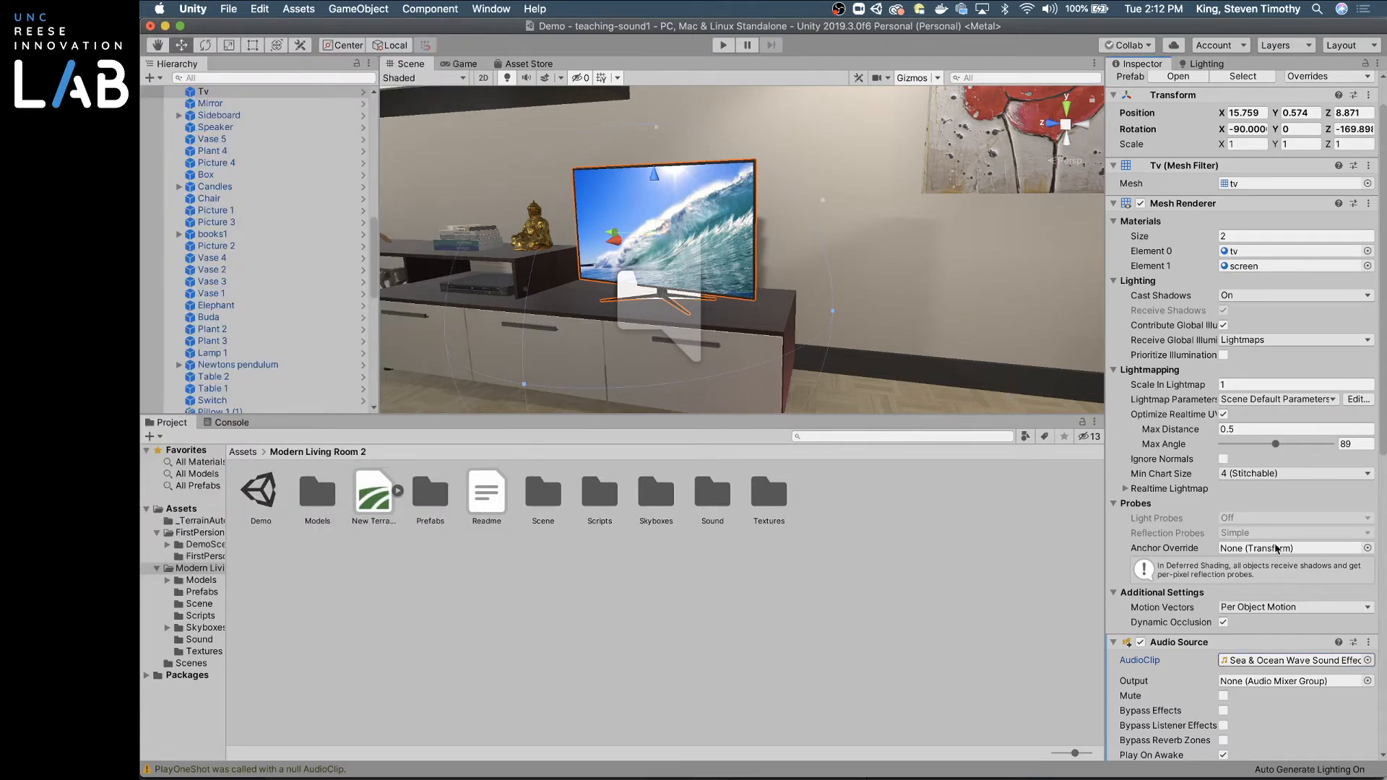
Step: Turn on Loop for the TV's Audio Source and set its Spatial Blend to 1 for full 3D
scroll(1285, 617, down, 10)
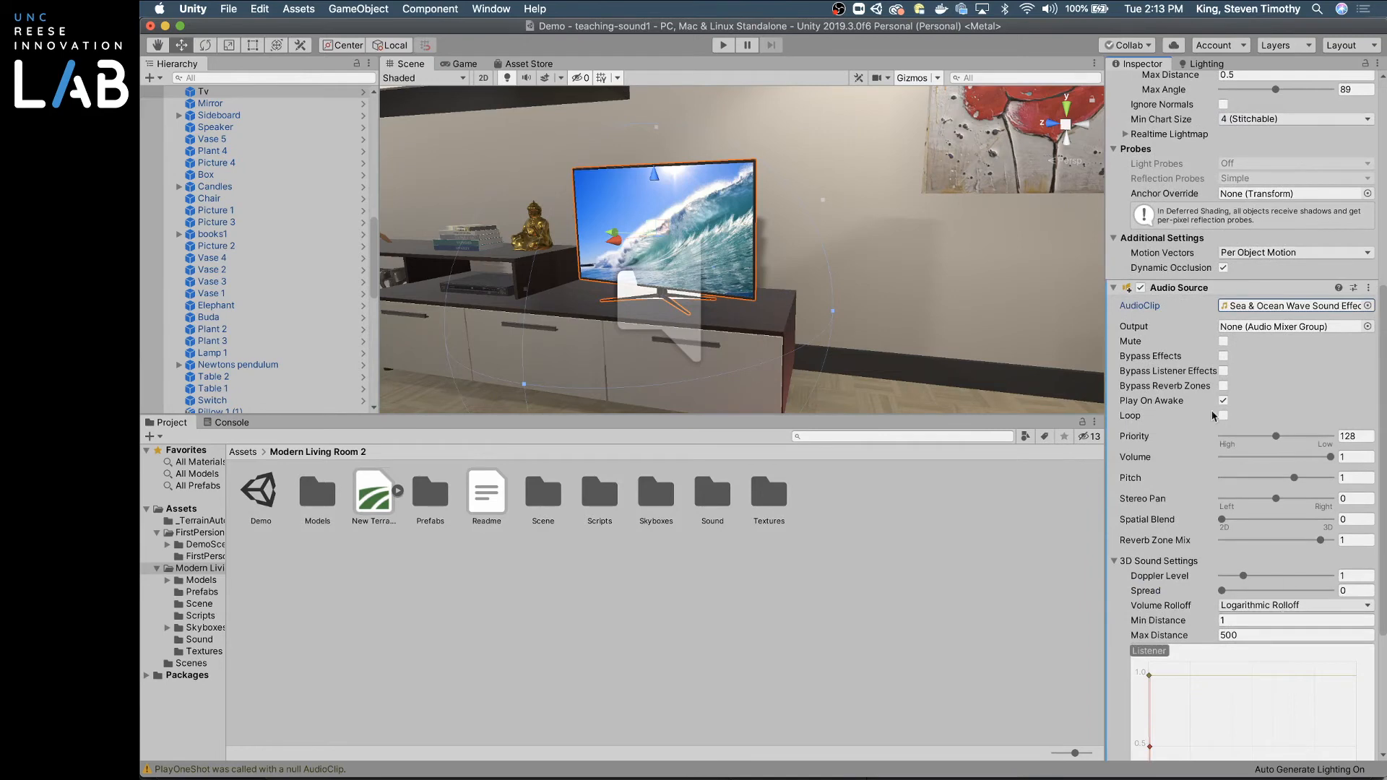
click(1222, 417)
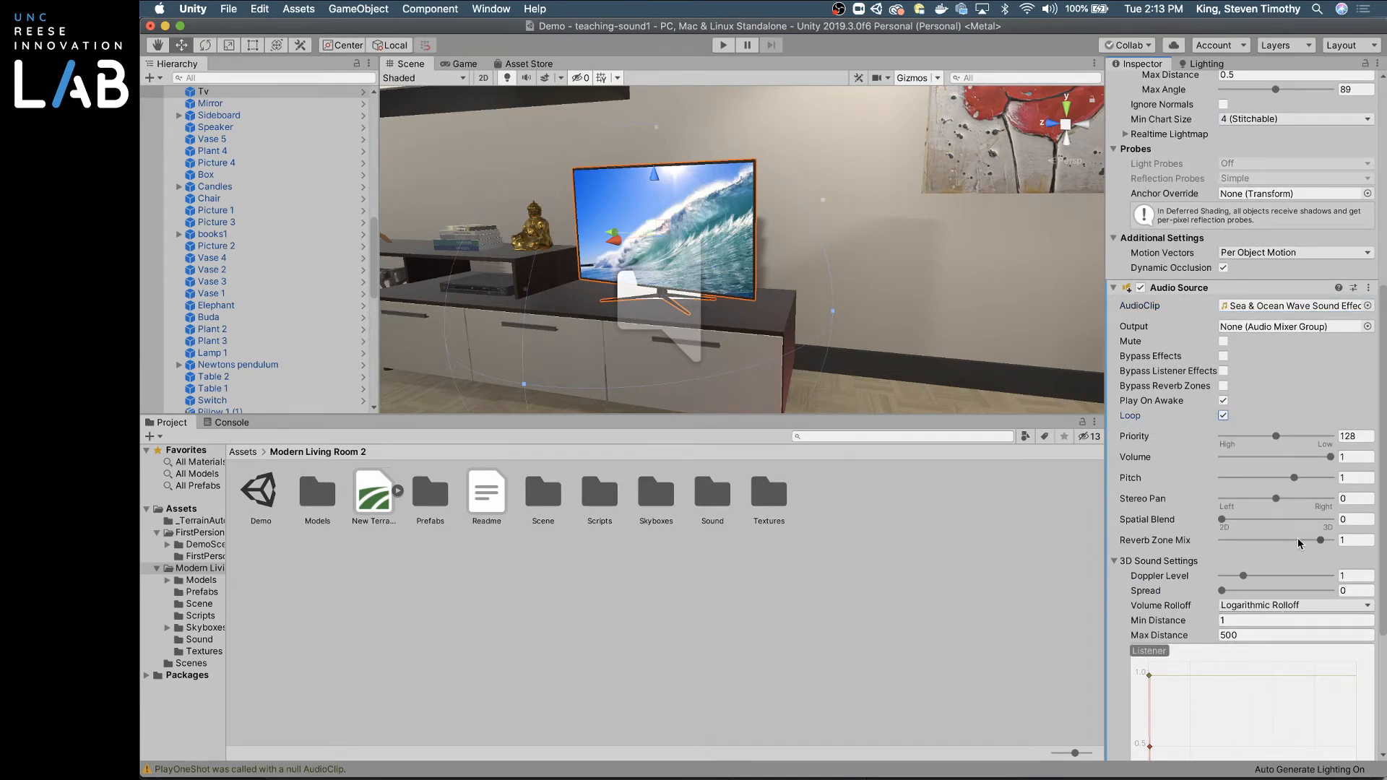
drag(1221, 519, 1331, 519)
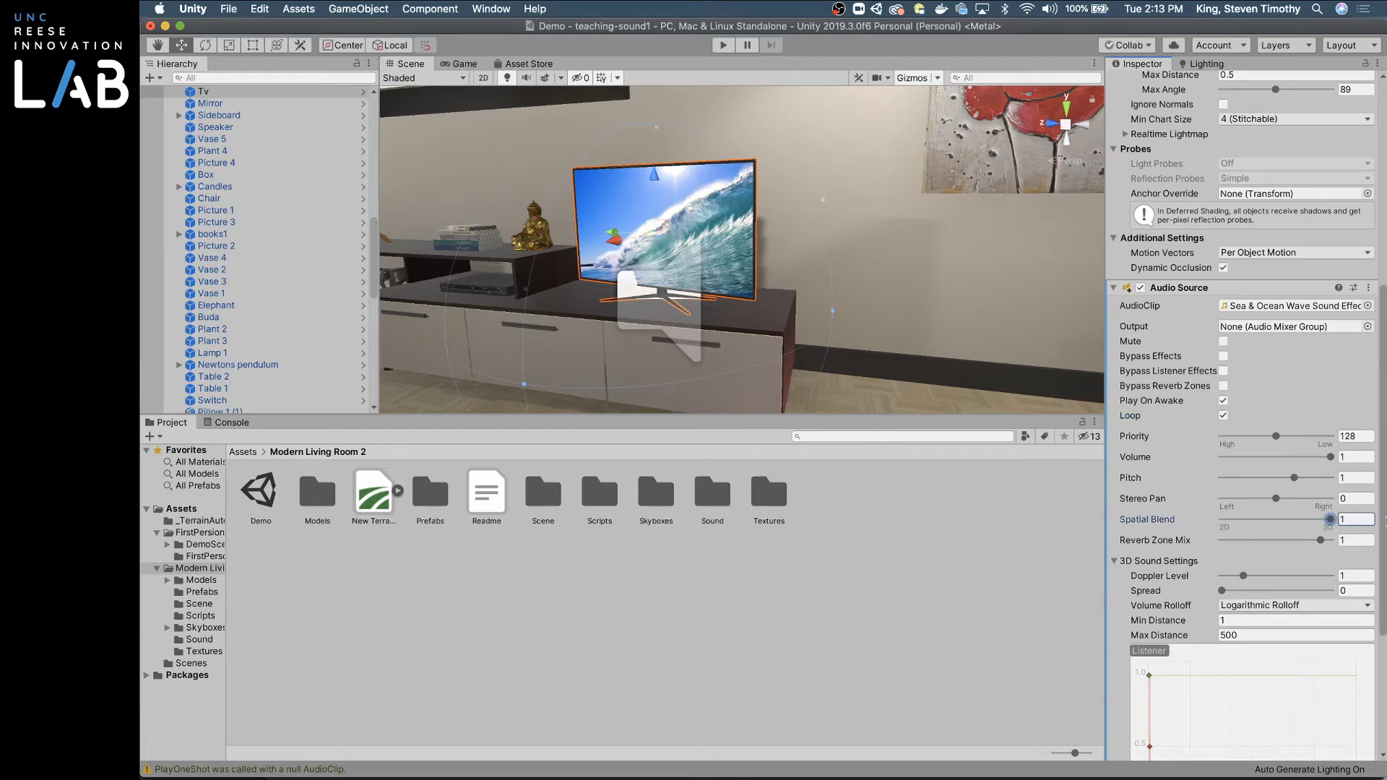
Step: Set the TV Audio Source's Max Distance to 10 and its Volume to about 0.82
scroll(1275, 655, down, 4)
scroll(1276, 655, down, 3)
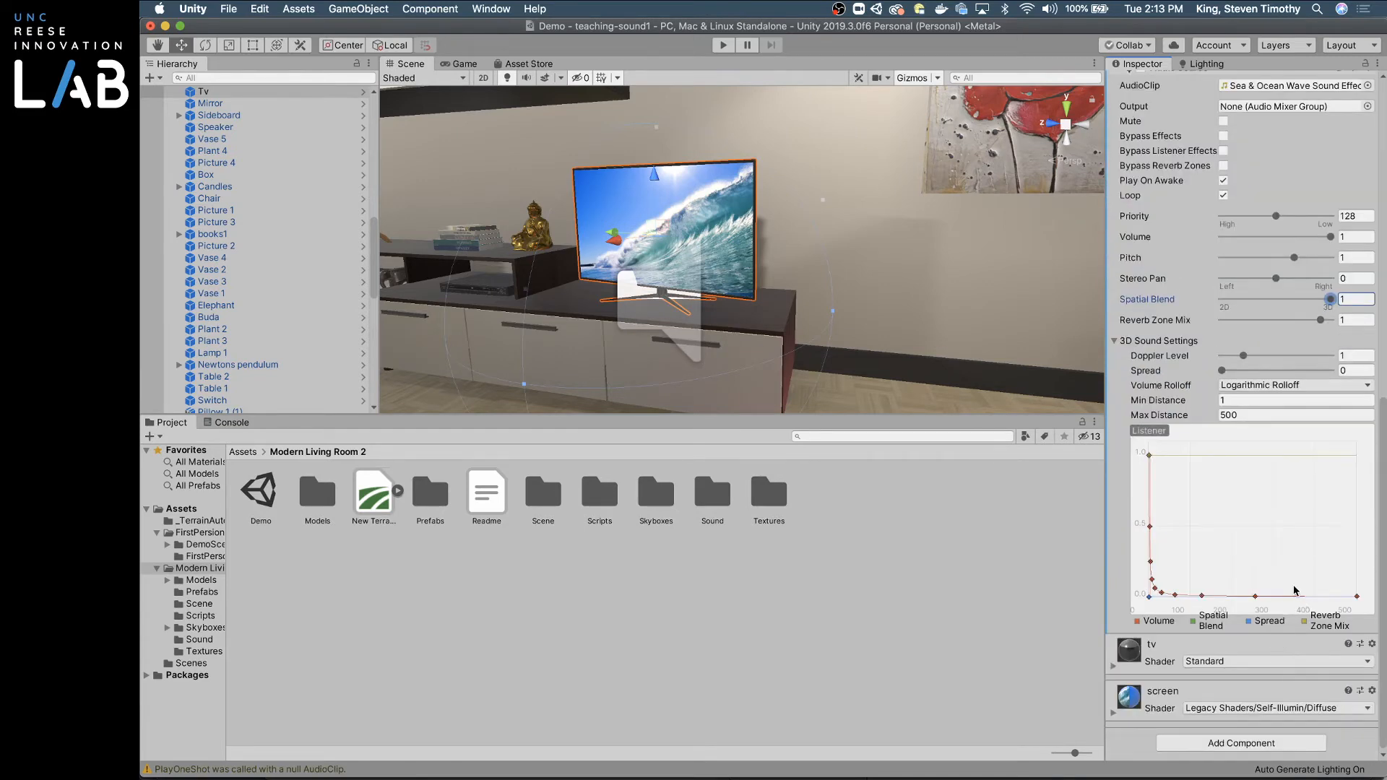
click(1260, 413)
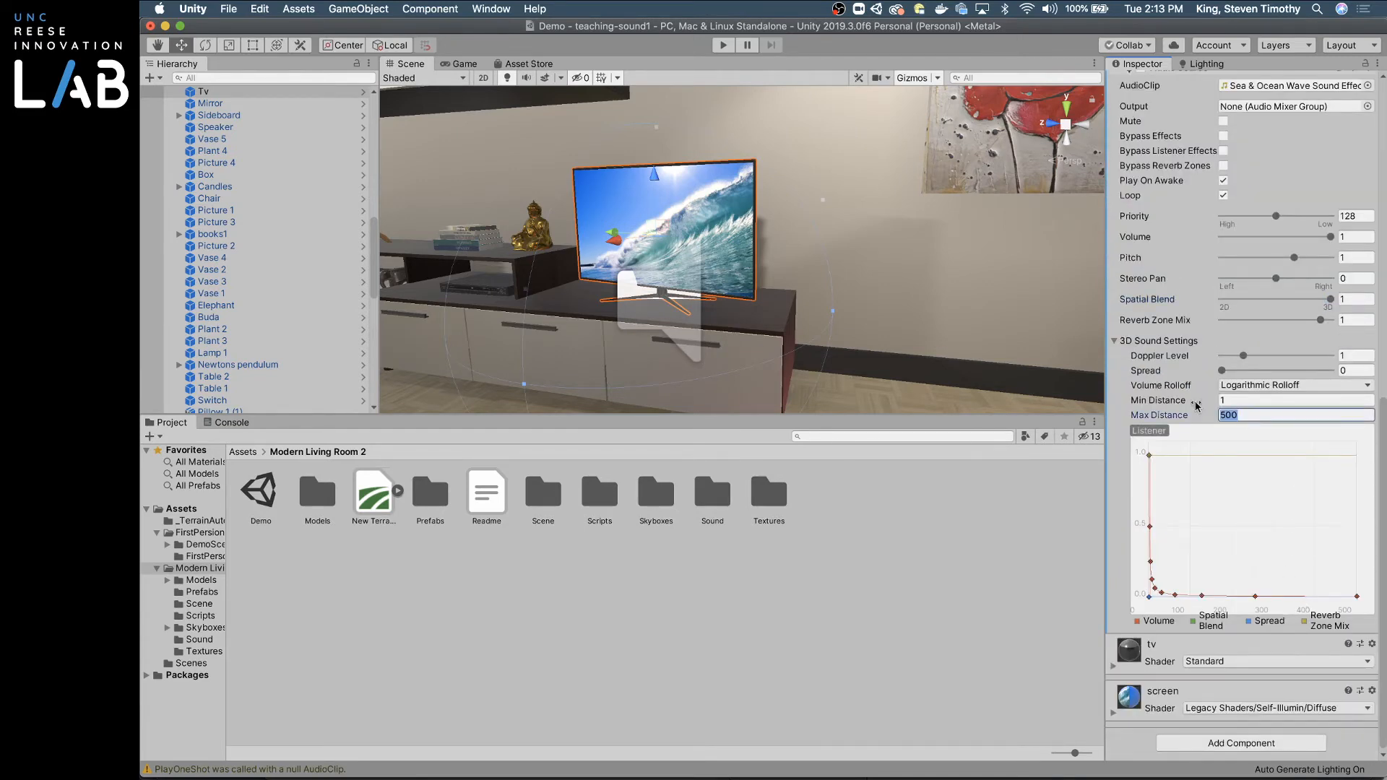
text(10)
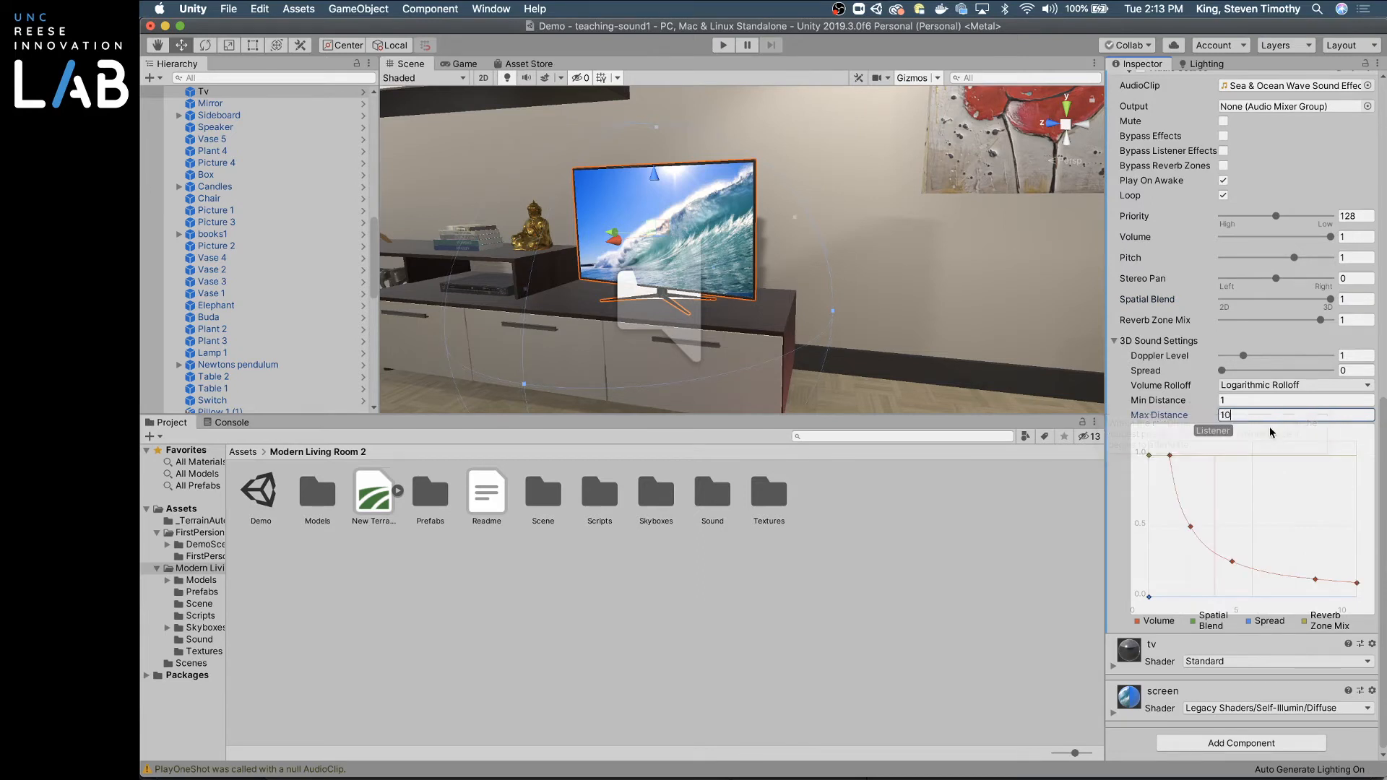
drag(1328, 236, 1310, 237)
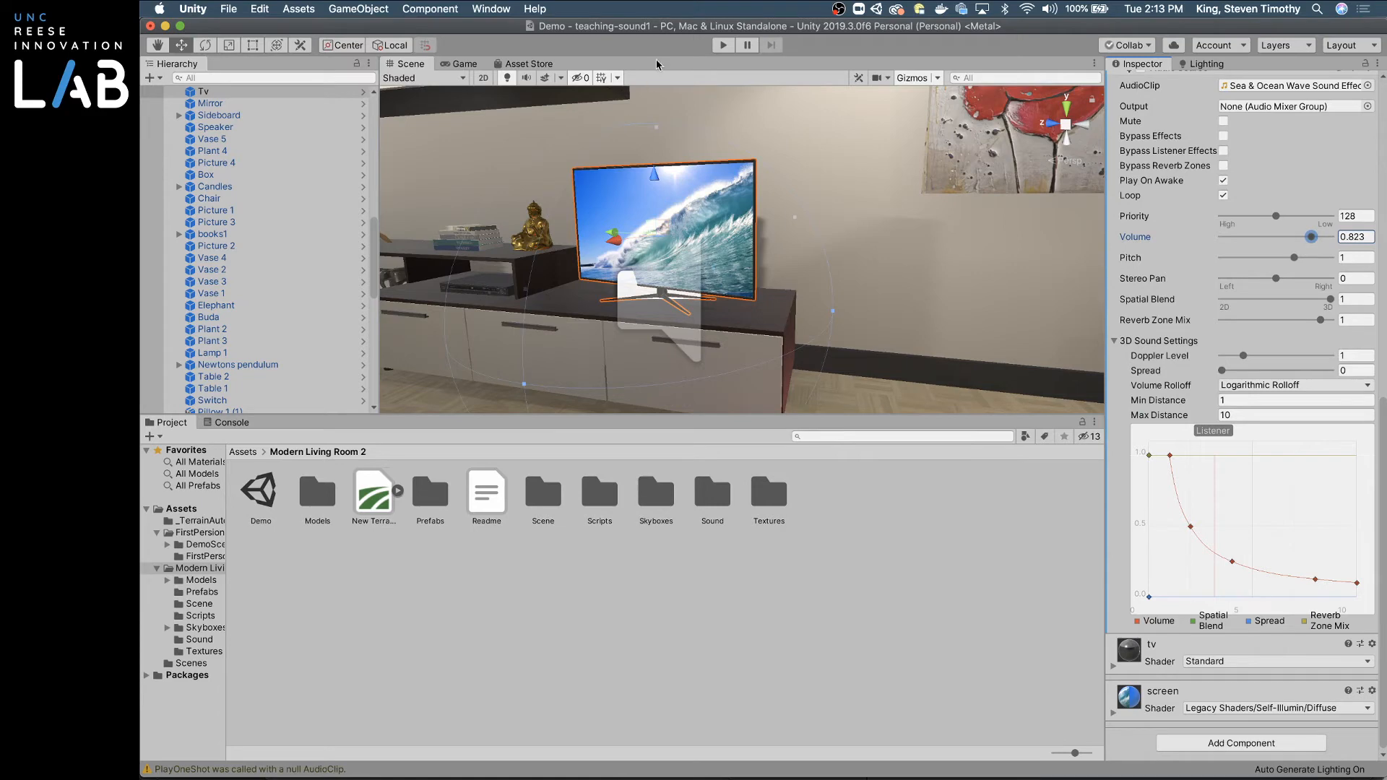
Step: Test the ocean sound in play mode by walking toward the TV and backing away
click(723, 44)
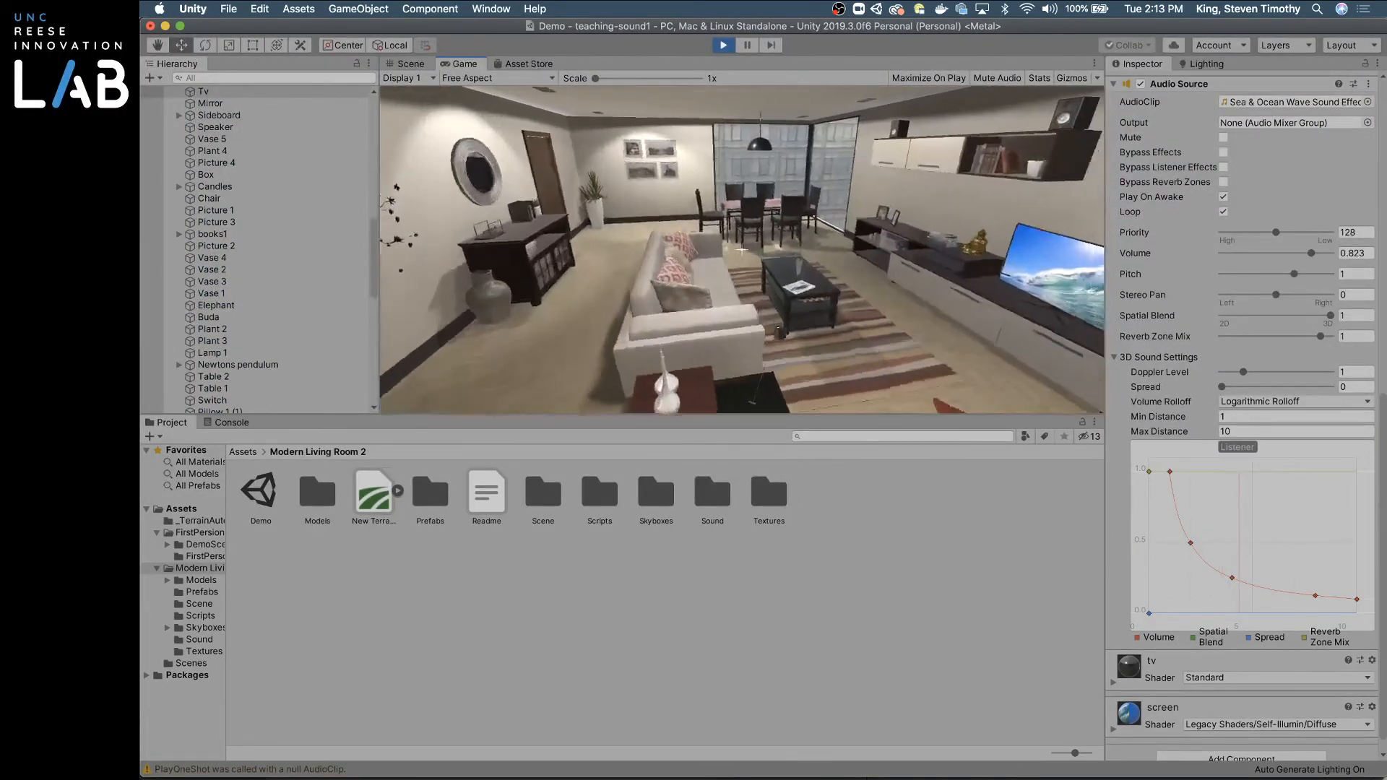
key(w)
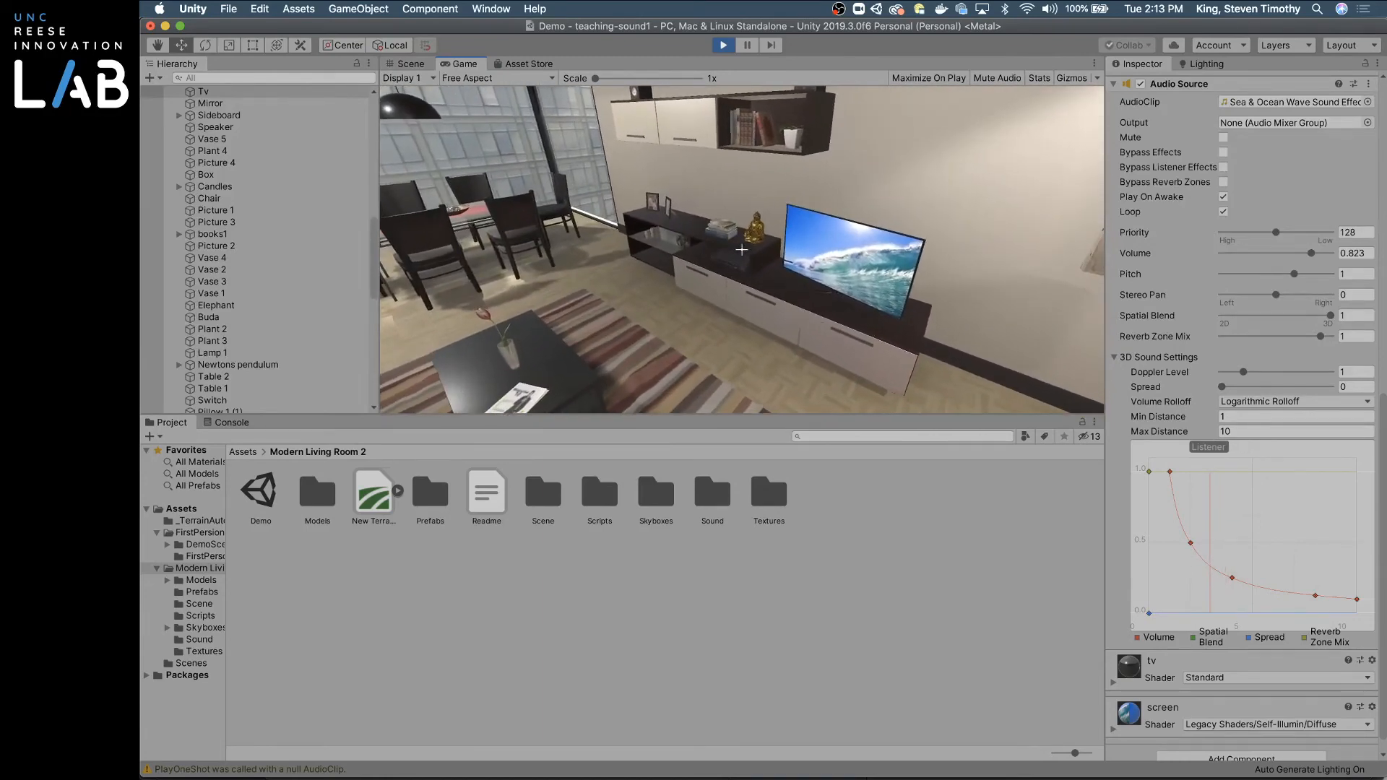
key(s)
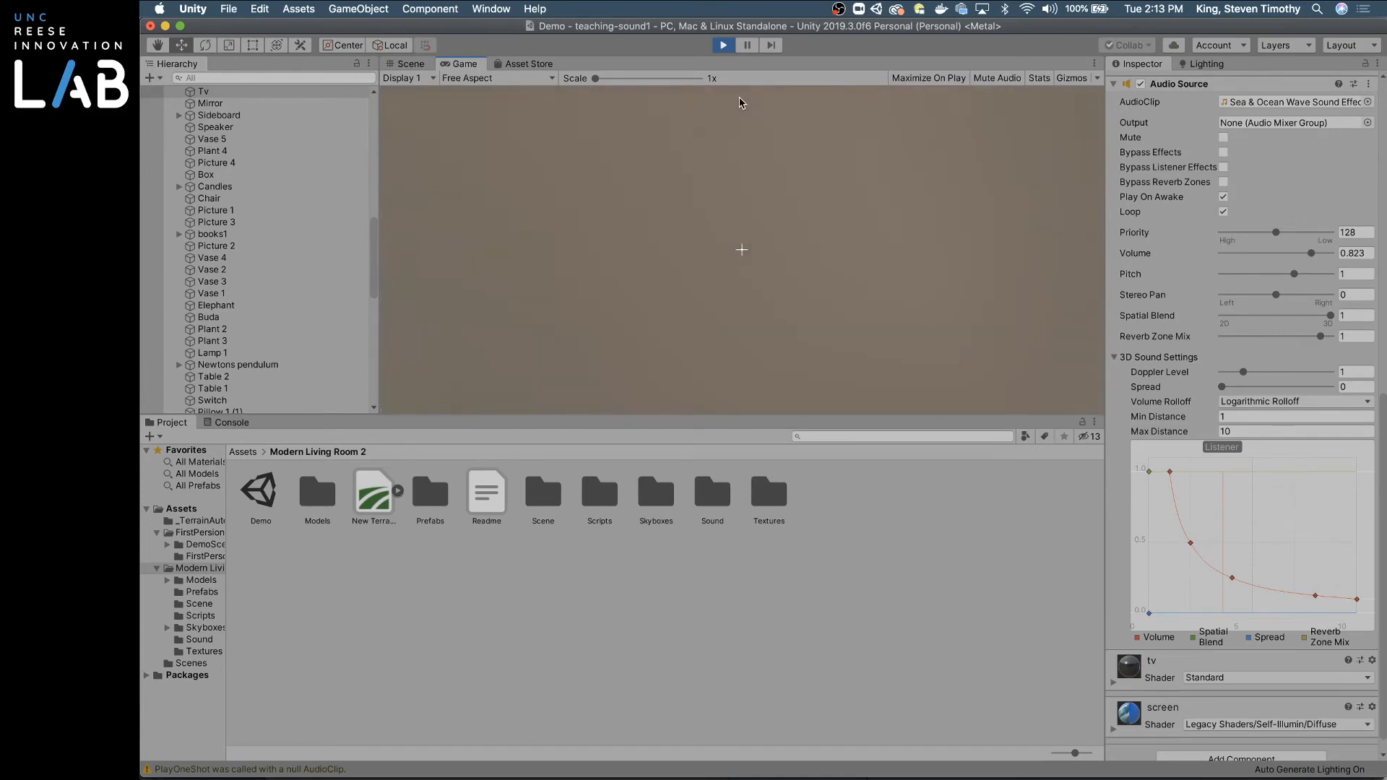
click(725, 46)
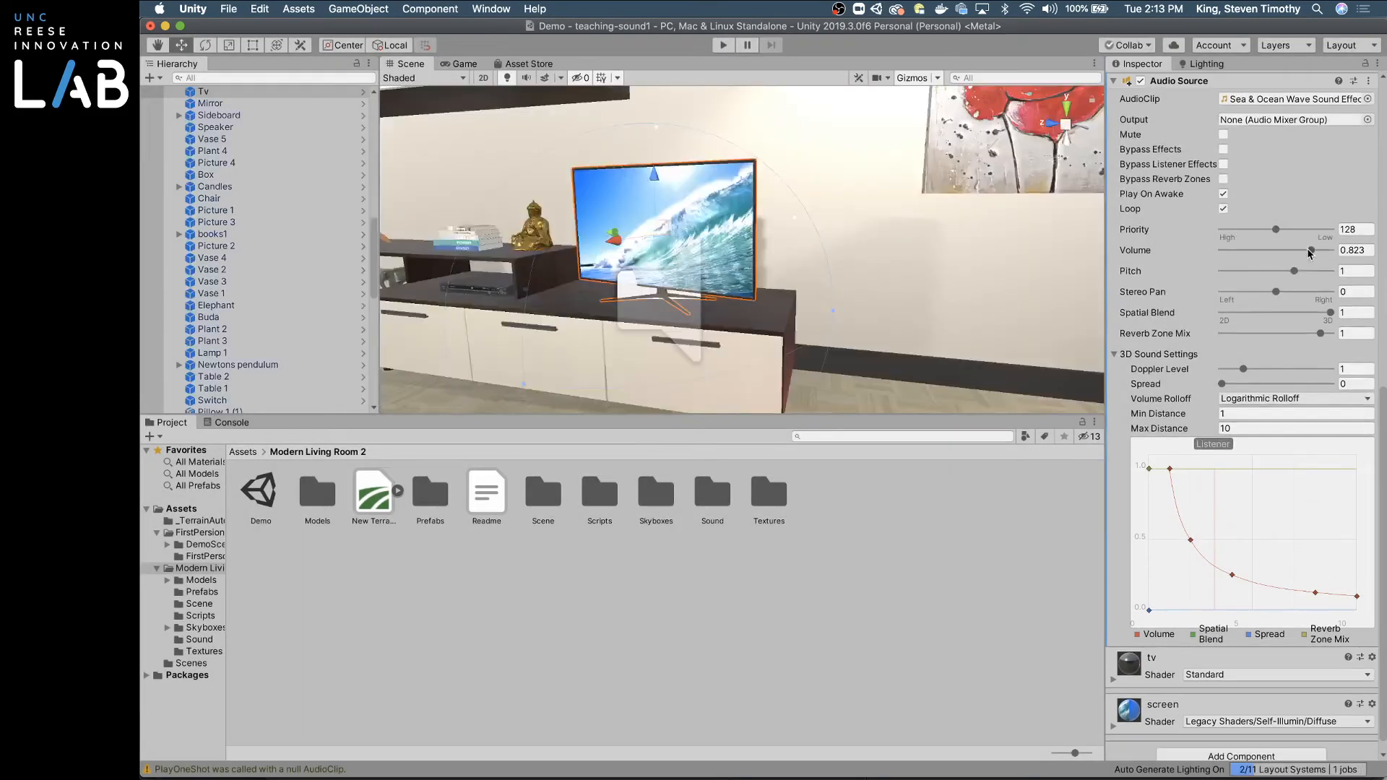
Step: Lower the TV Audio Source's Volume to about 0.34 and retest it by walking up to the TV in play mode
drag(1313, 252, 1261, 253)
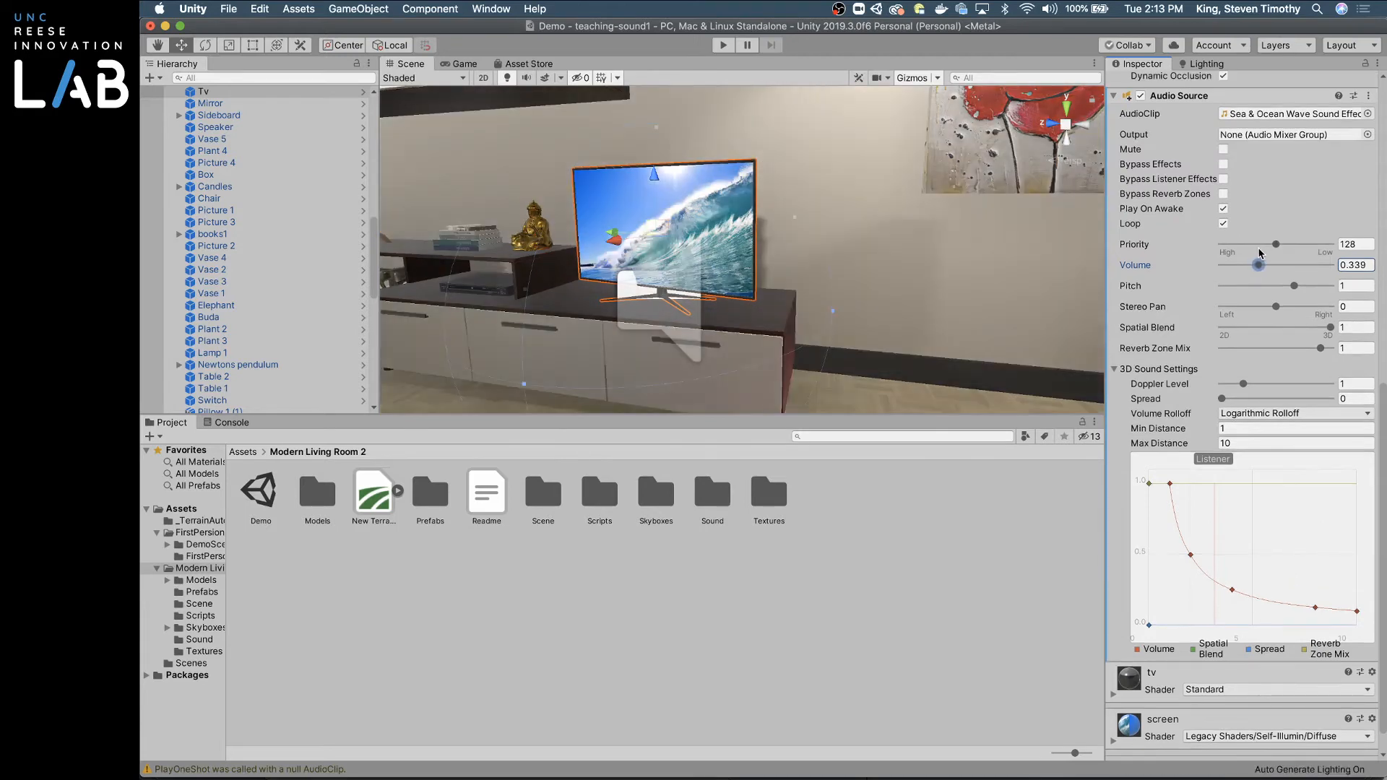
click(725, 45)
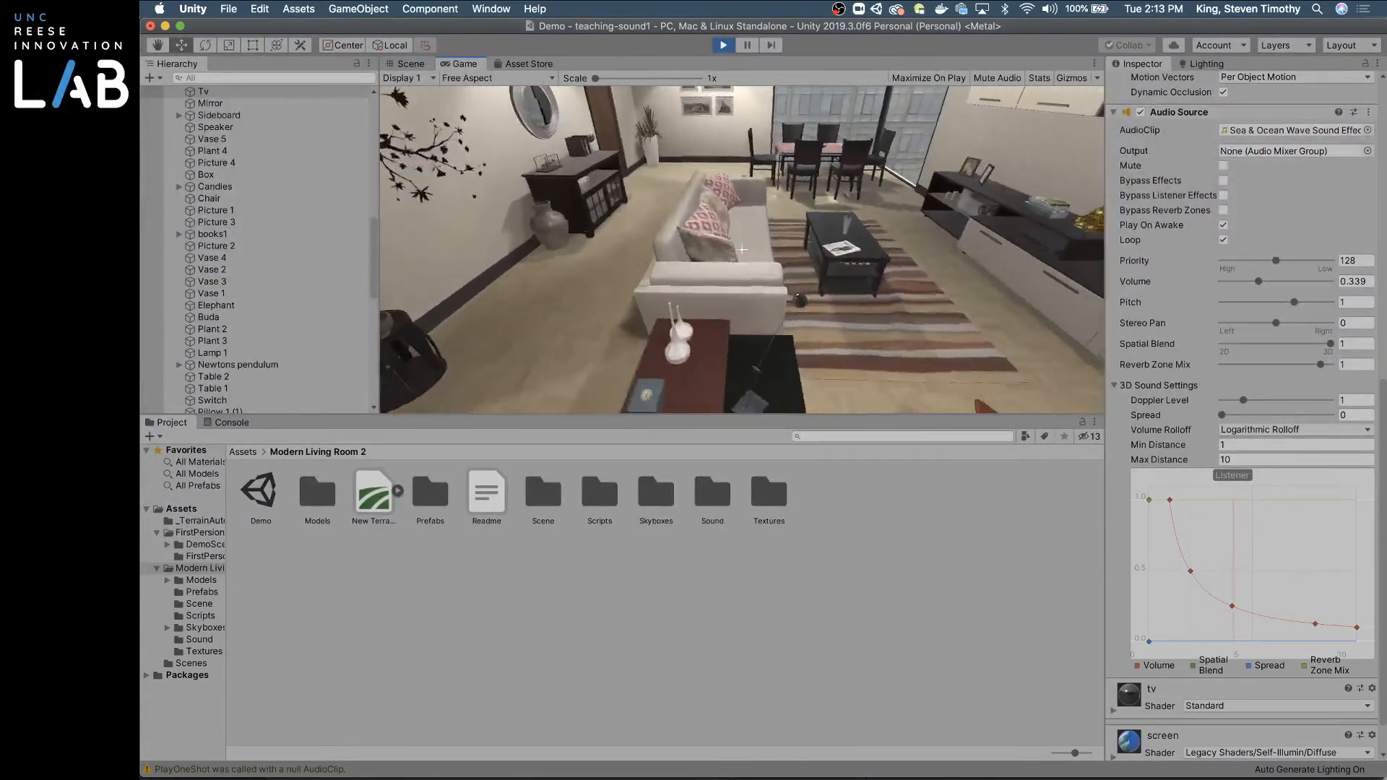
key(w)
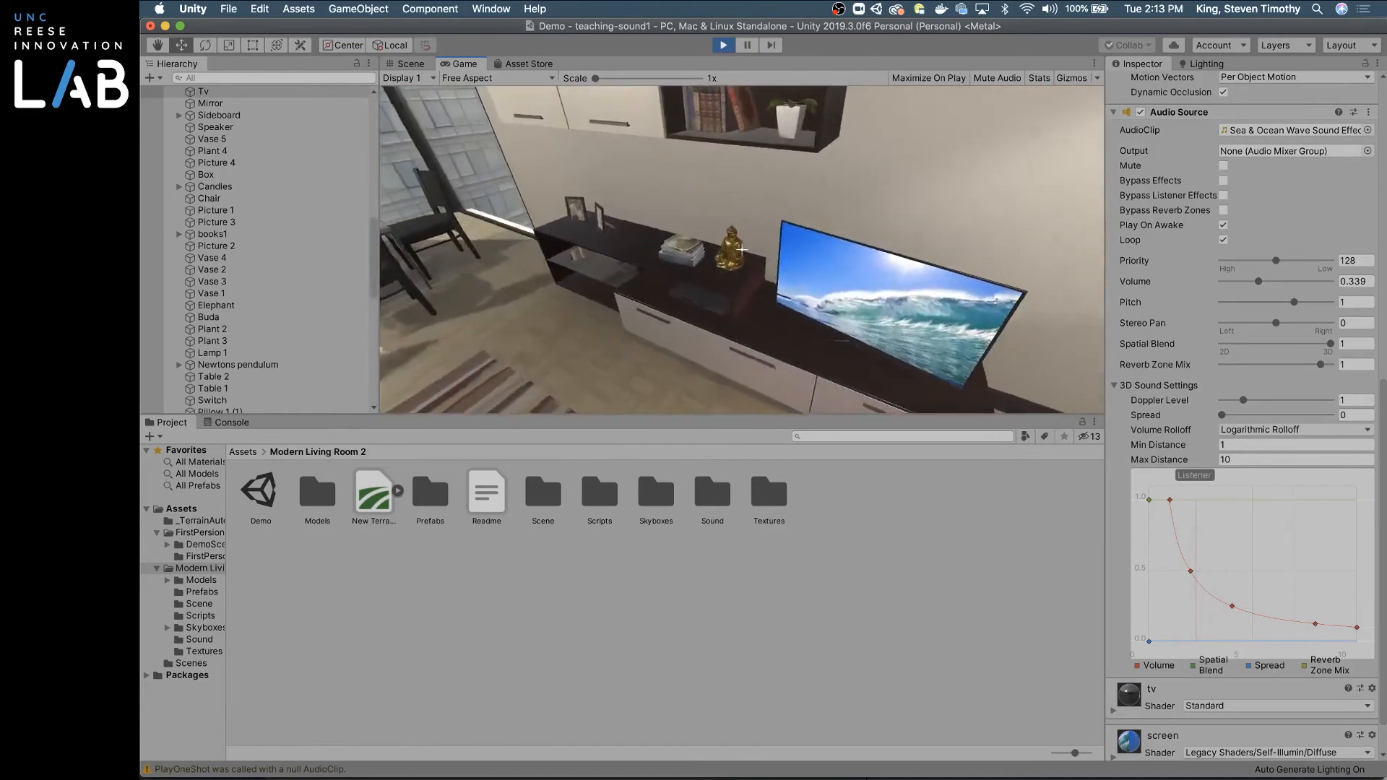
key(w)
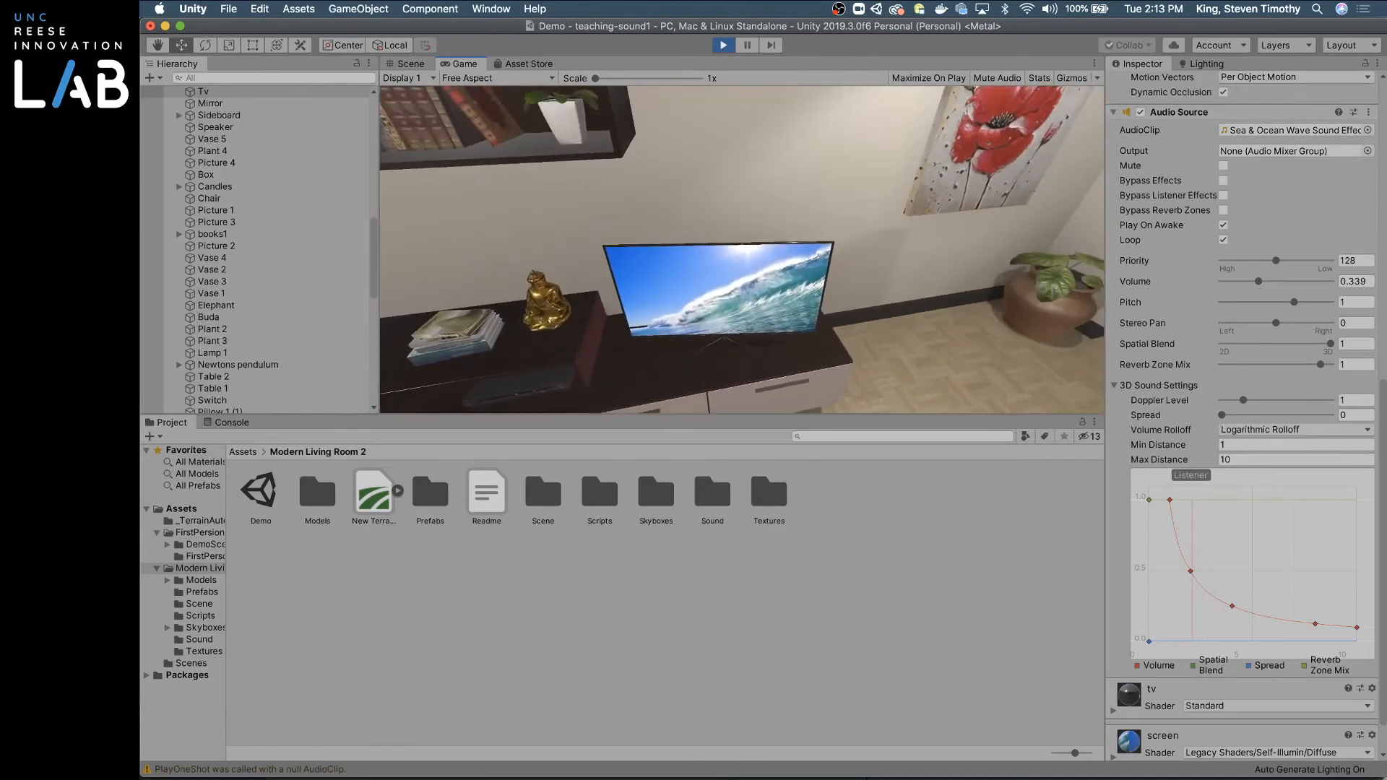
key(super+p)
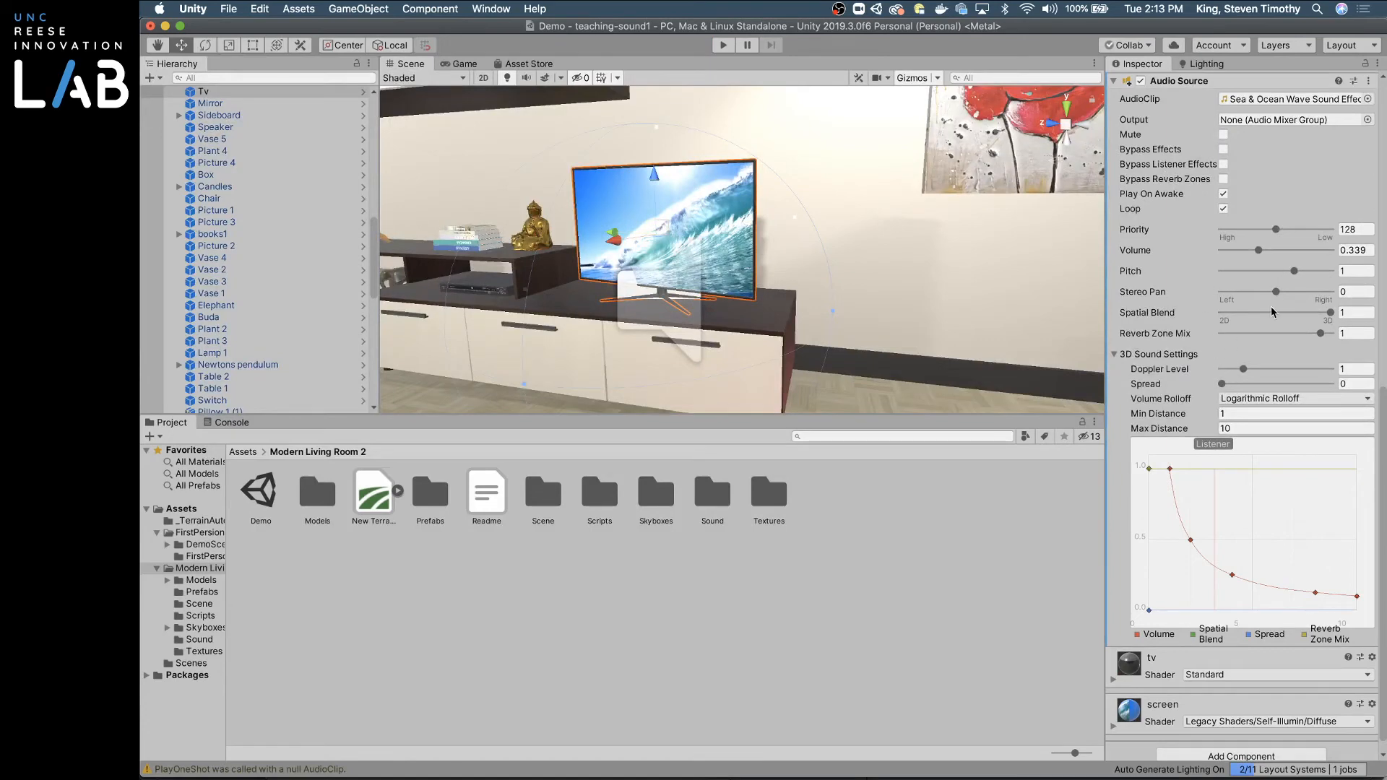
Step: Review the Volume Rolloff options of the TV's Audio Source, keeping Logarithmic Rolloff
scroll(1166, 345, up, 1)
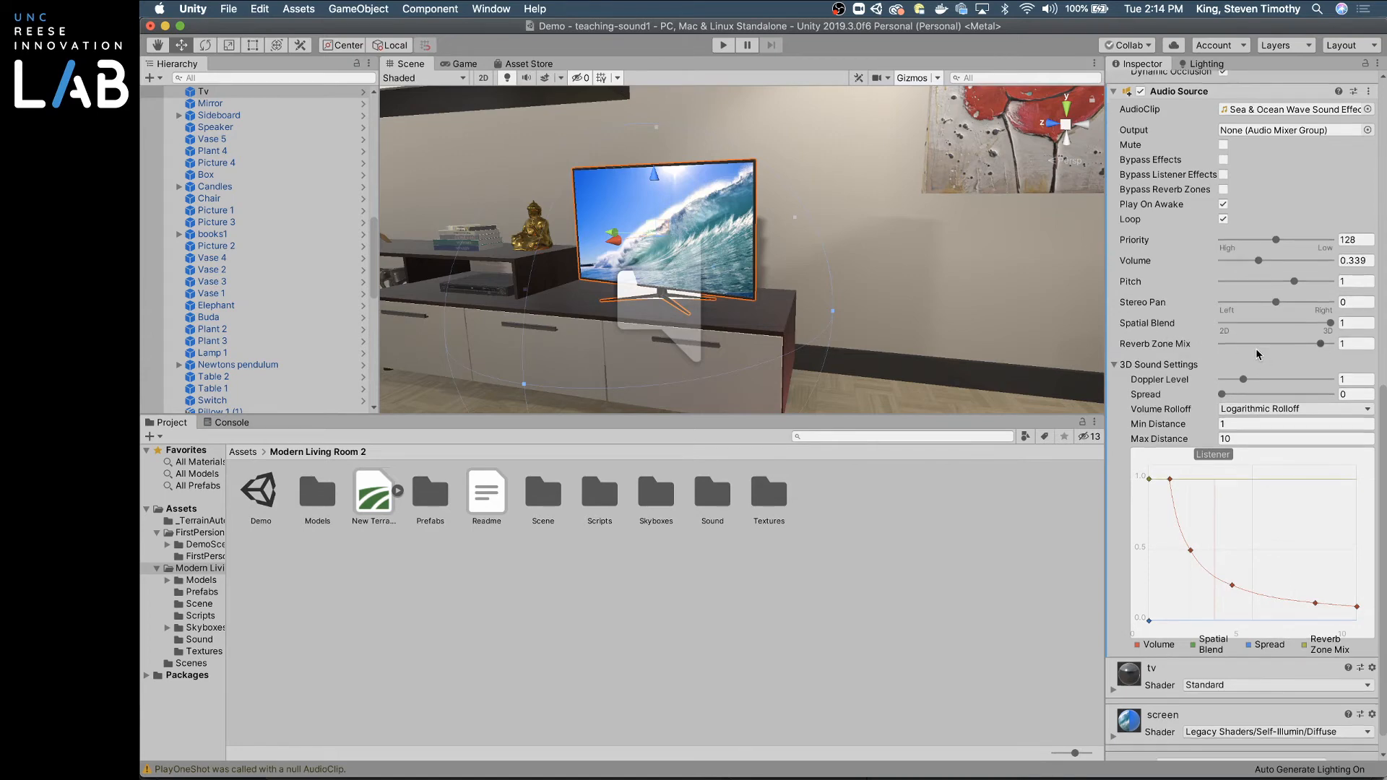
scroll(1255, 348, down, 2)
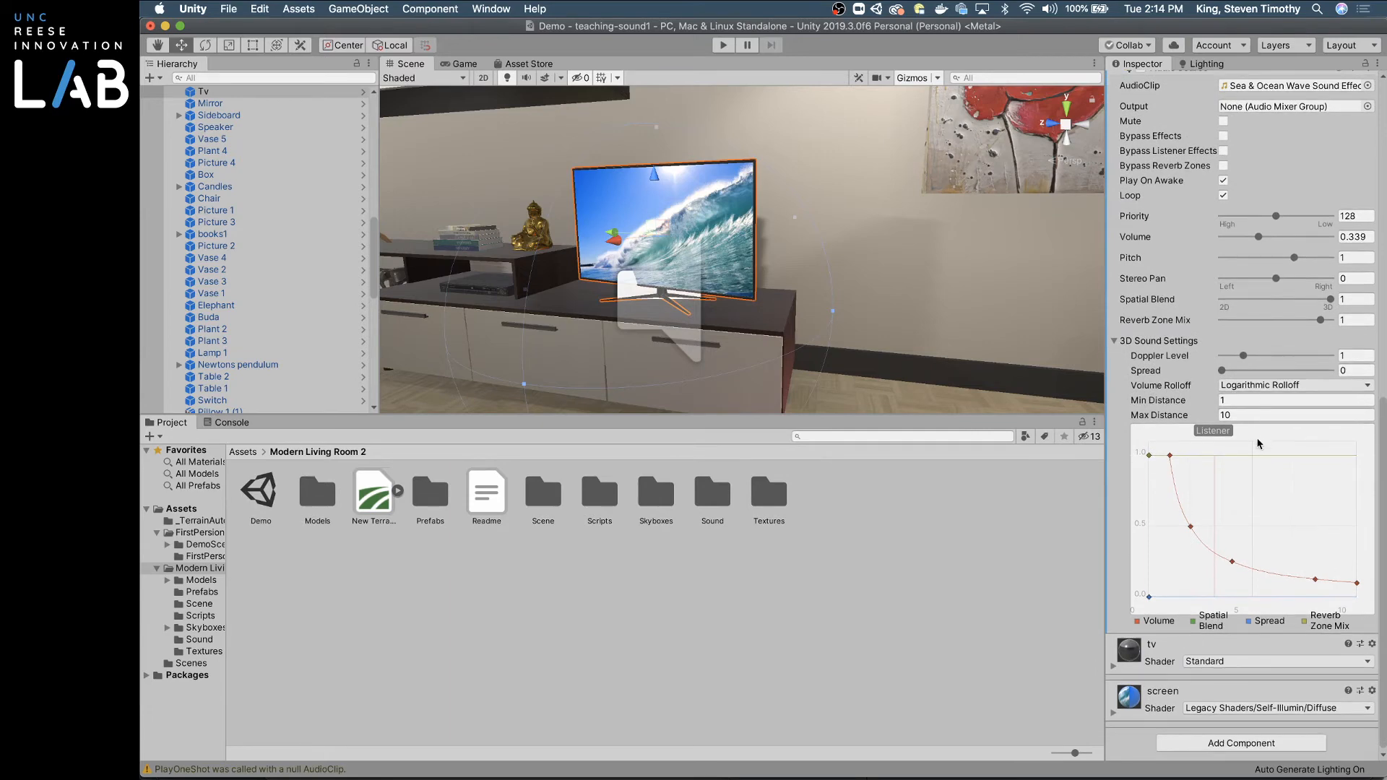
click(1242, 385)
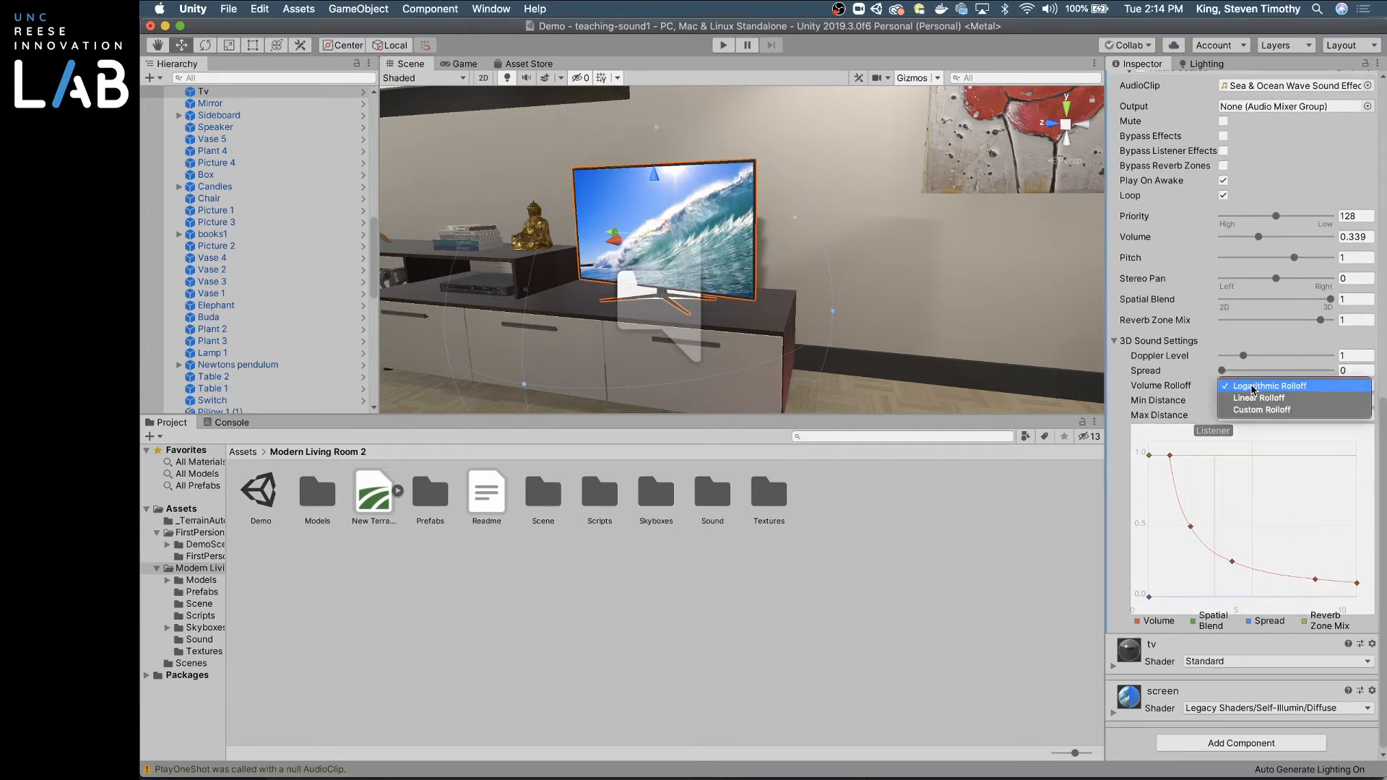
click(1252, 388)
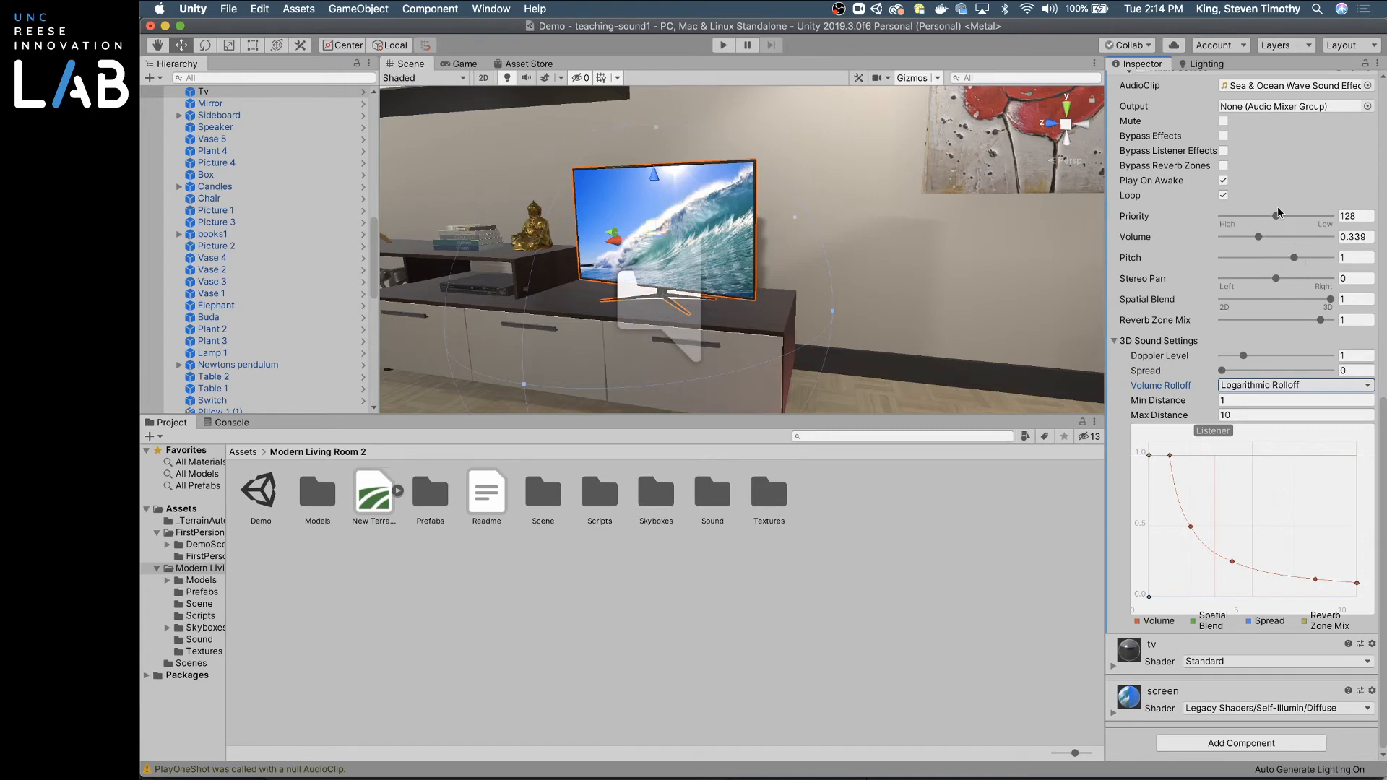
Step: Try higher and lower Priority values on the TV's Audio Source and leave it at 125
drag(1277, 216, 1293, 217)
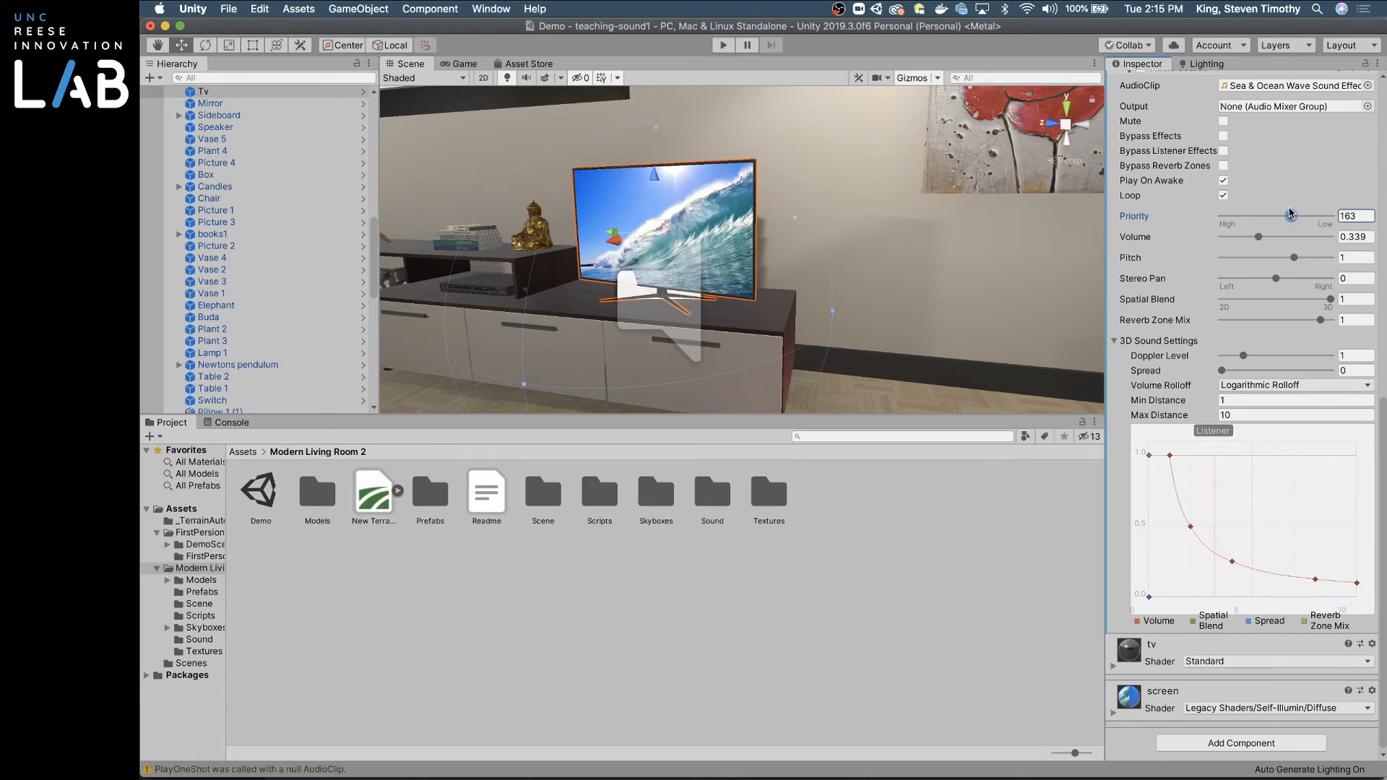
drag(1291, 216, 1245, 216)
drag(1243, 216, 1254, 216)
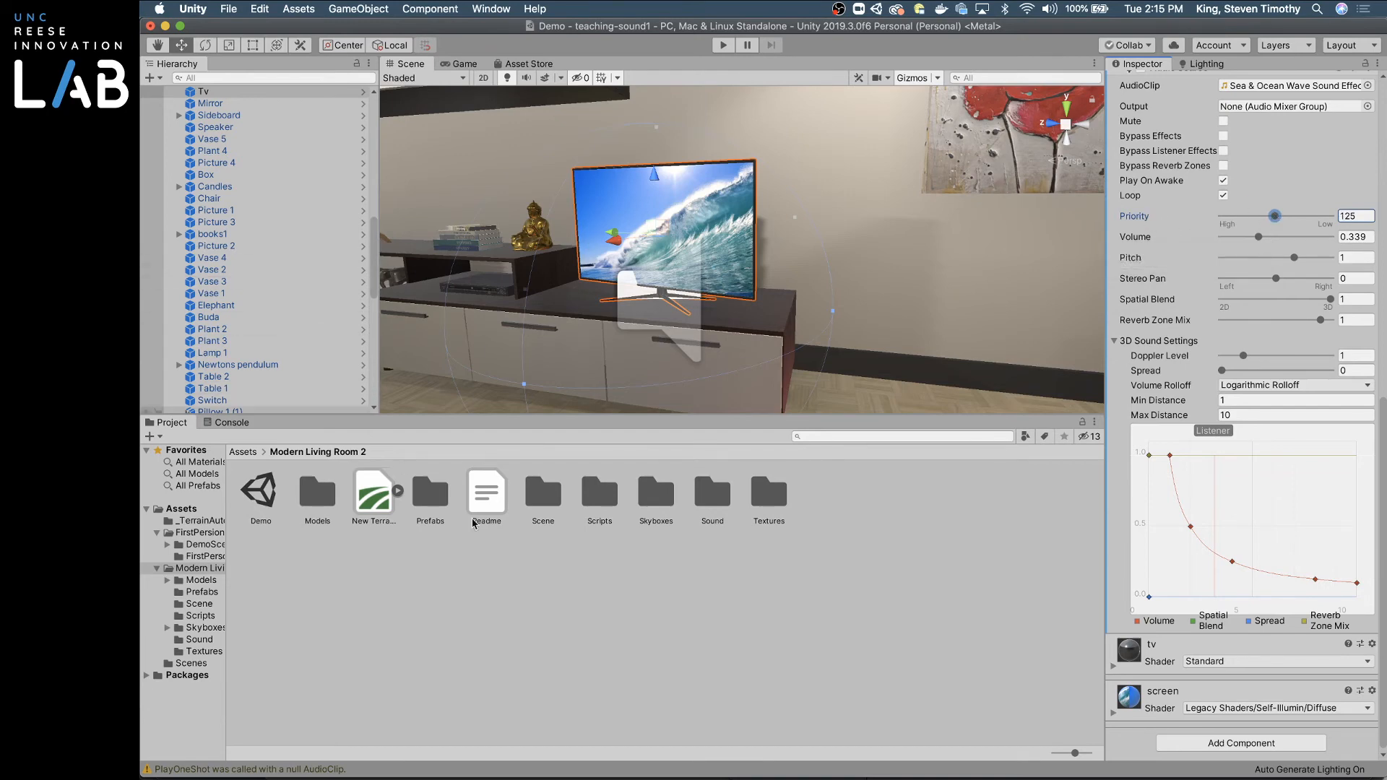
Step: Select FirstPerson-AIO and examine its components, from the Audio Source to the First Person AIO script's Audio/SFX Setup and Wood Clips
scroll(257, 127, up, 10)
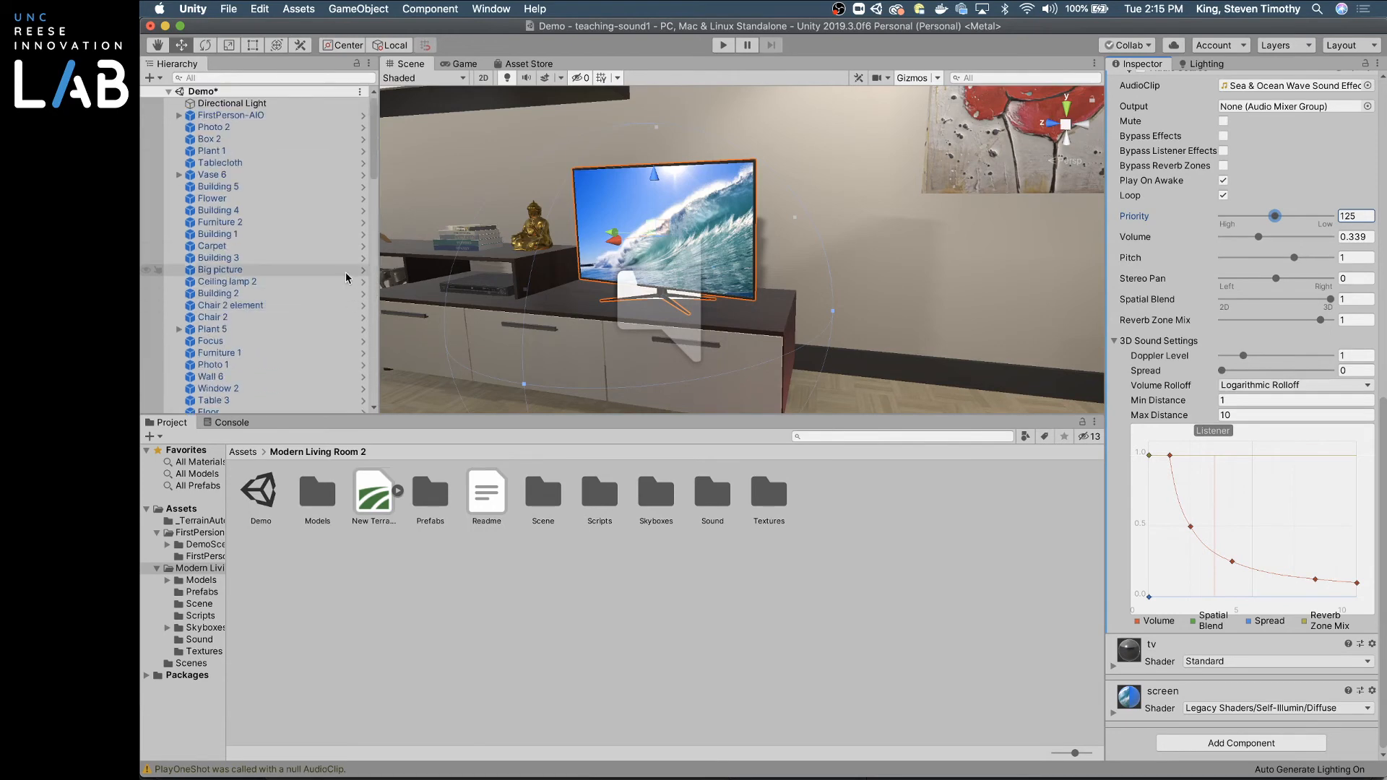
double_click(231, 116)
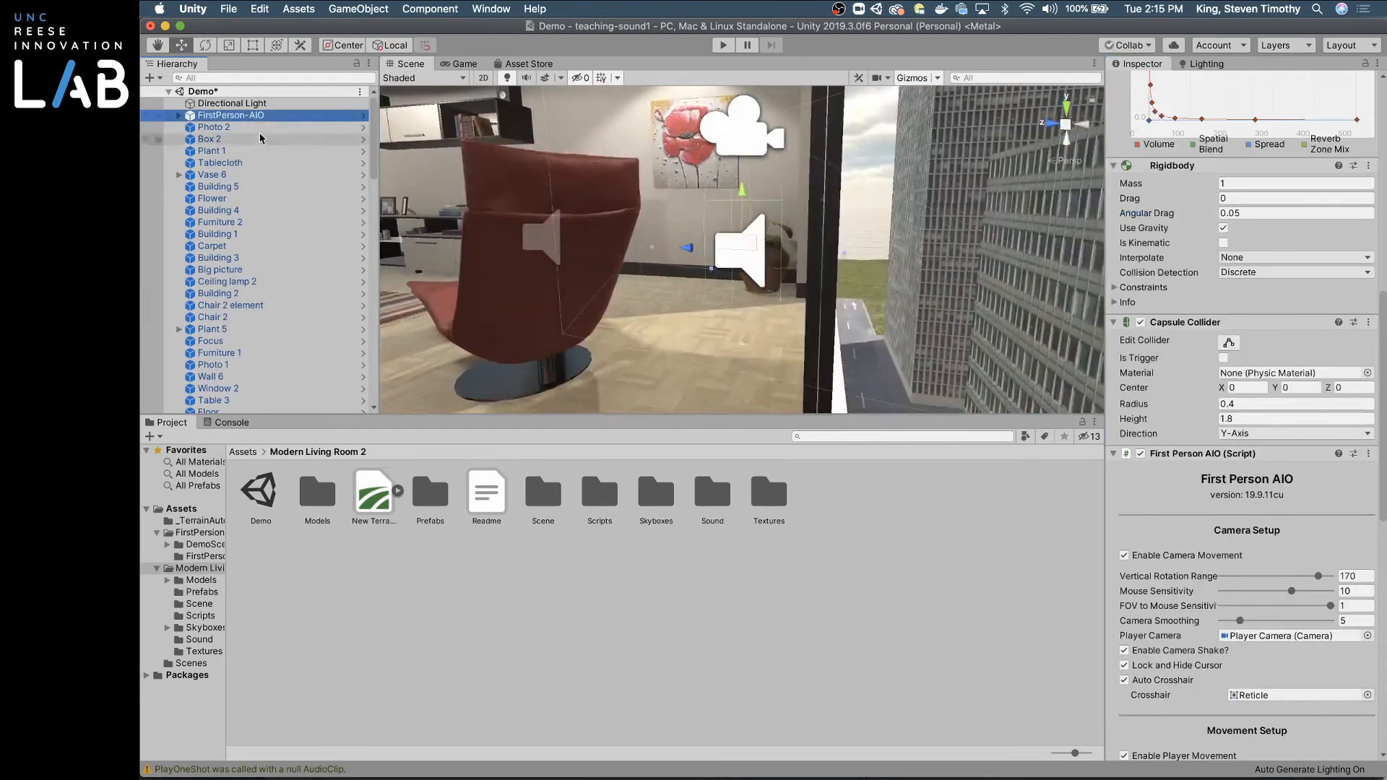
click(753, 262)
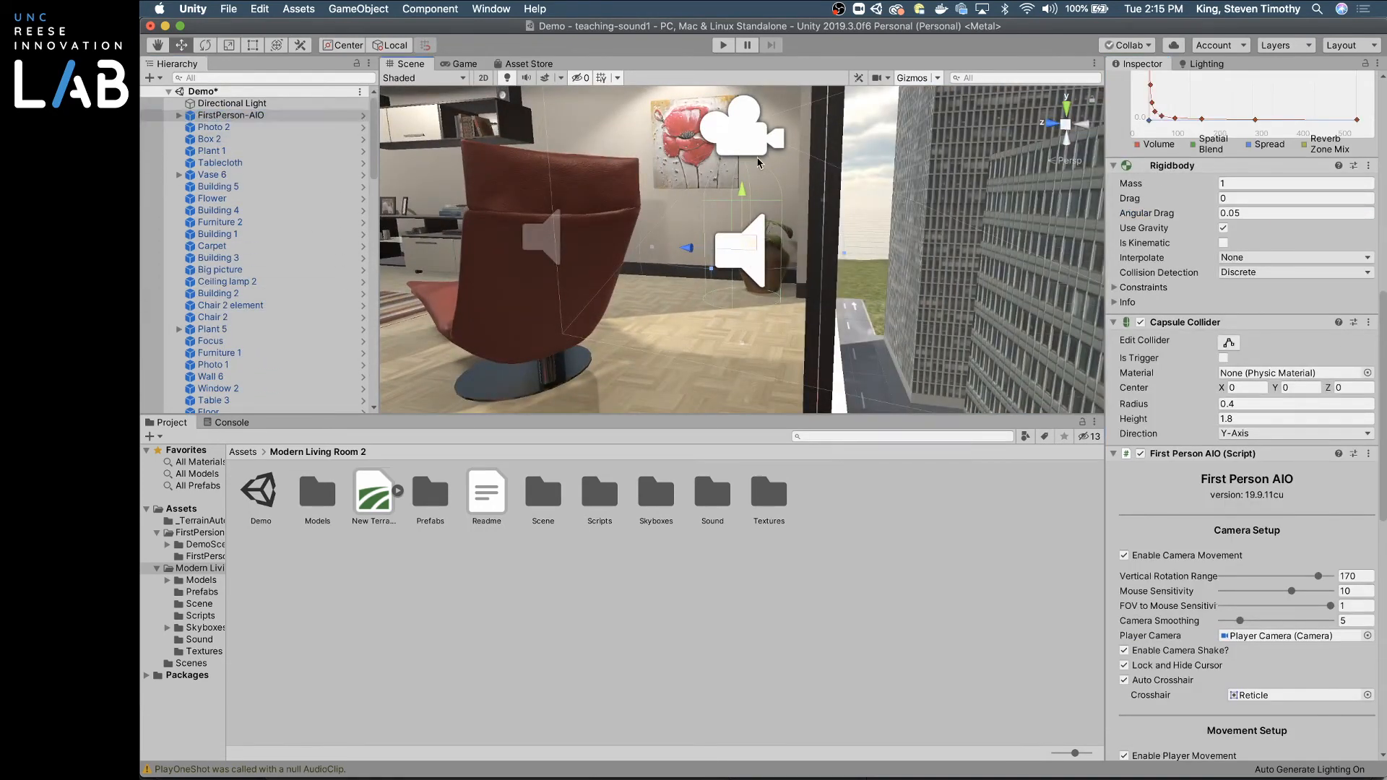
scroll(1212, 361, down, 5)
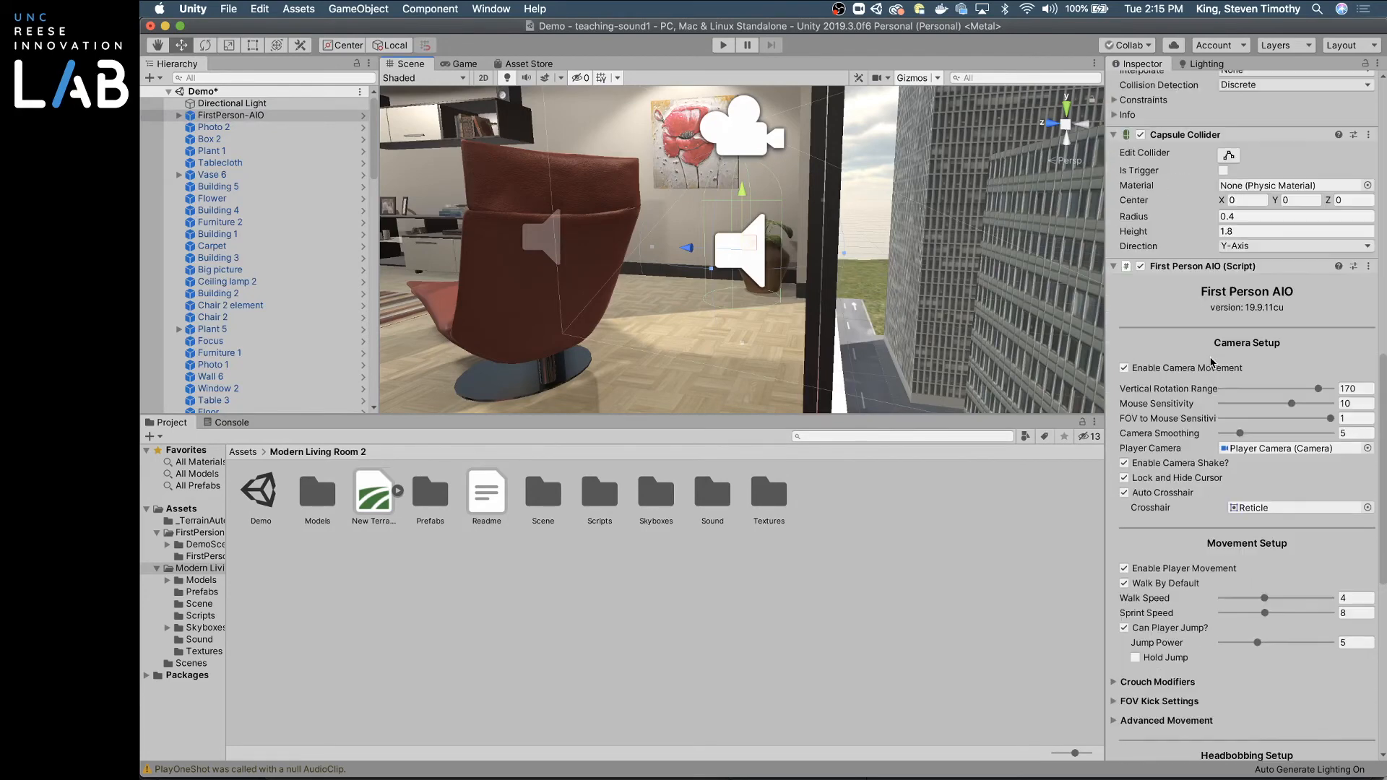
scroll(1223, 405, down, 7)
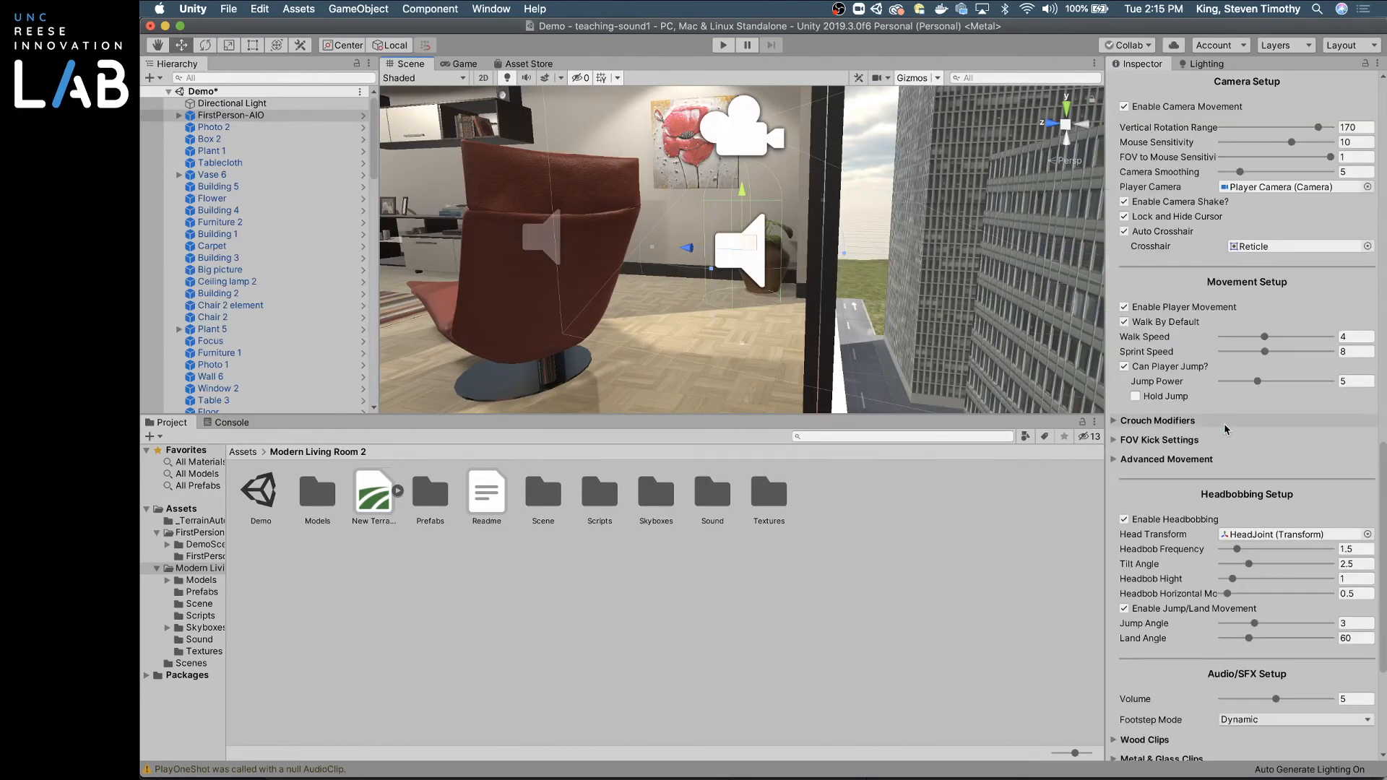
scroll(1222, 413, down, 5)
scroll(1218, 419, down, 3)
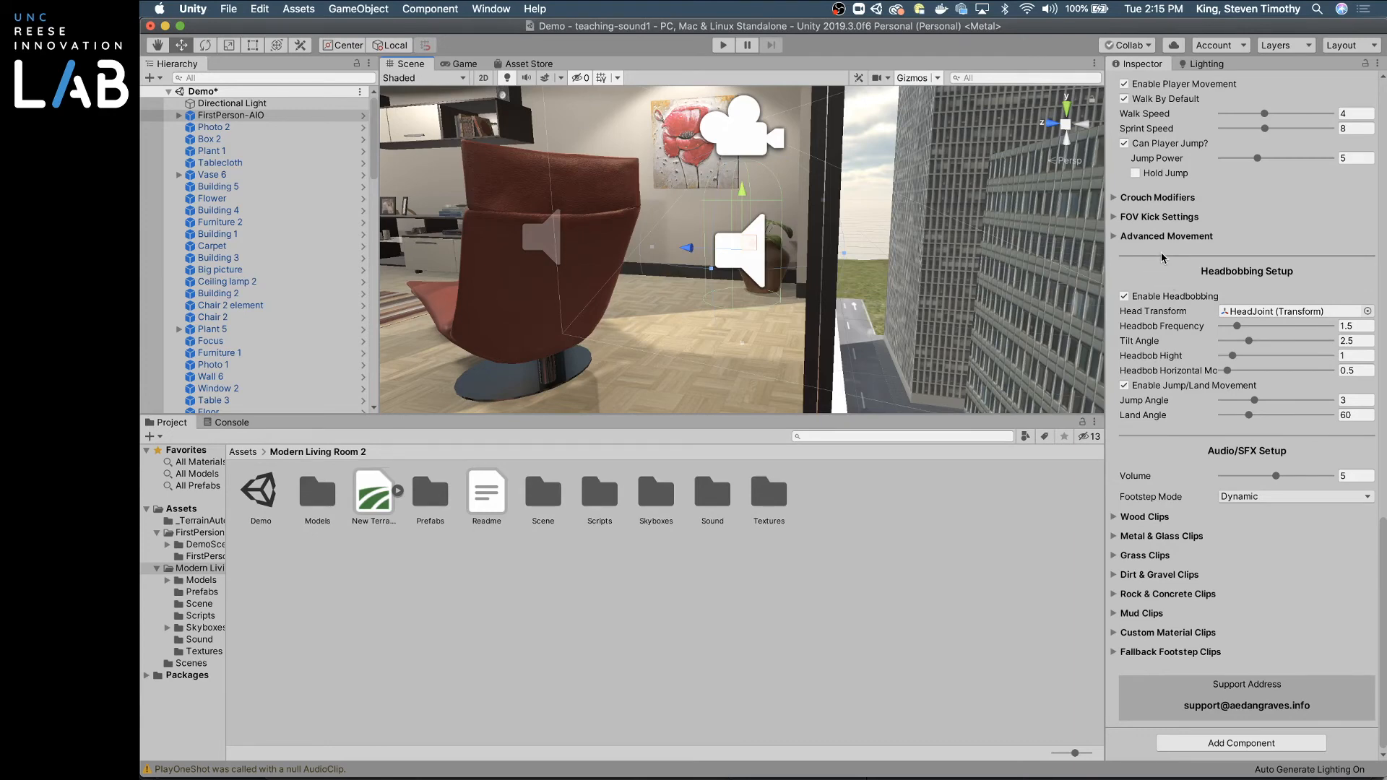
scroll(1161, 256, up, 6)
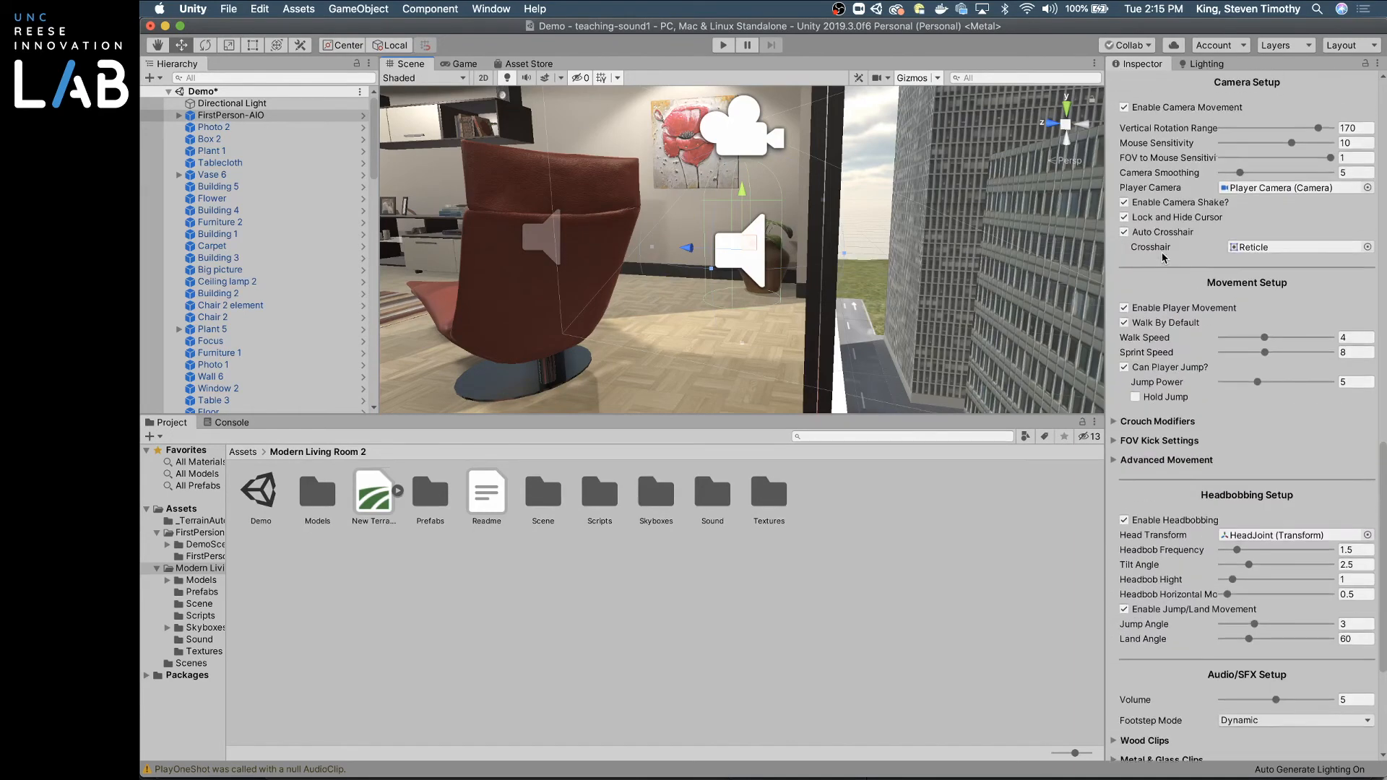
scroll(1162, 256, up, 7)
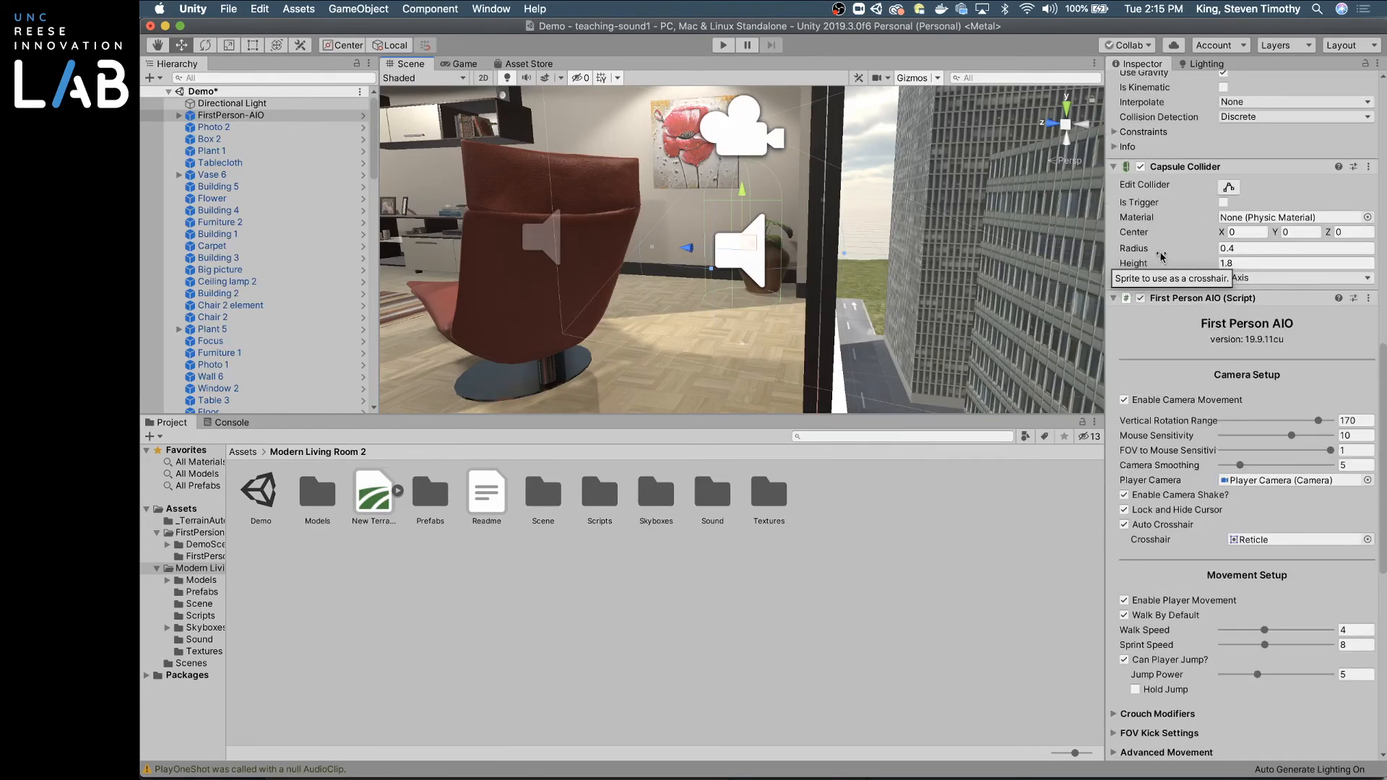
scroll(1177, 325, up, 7)
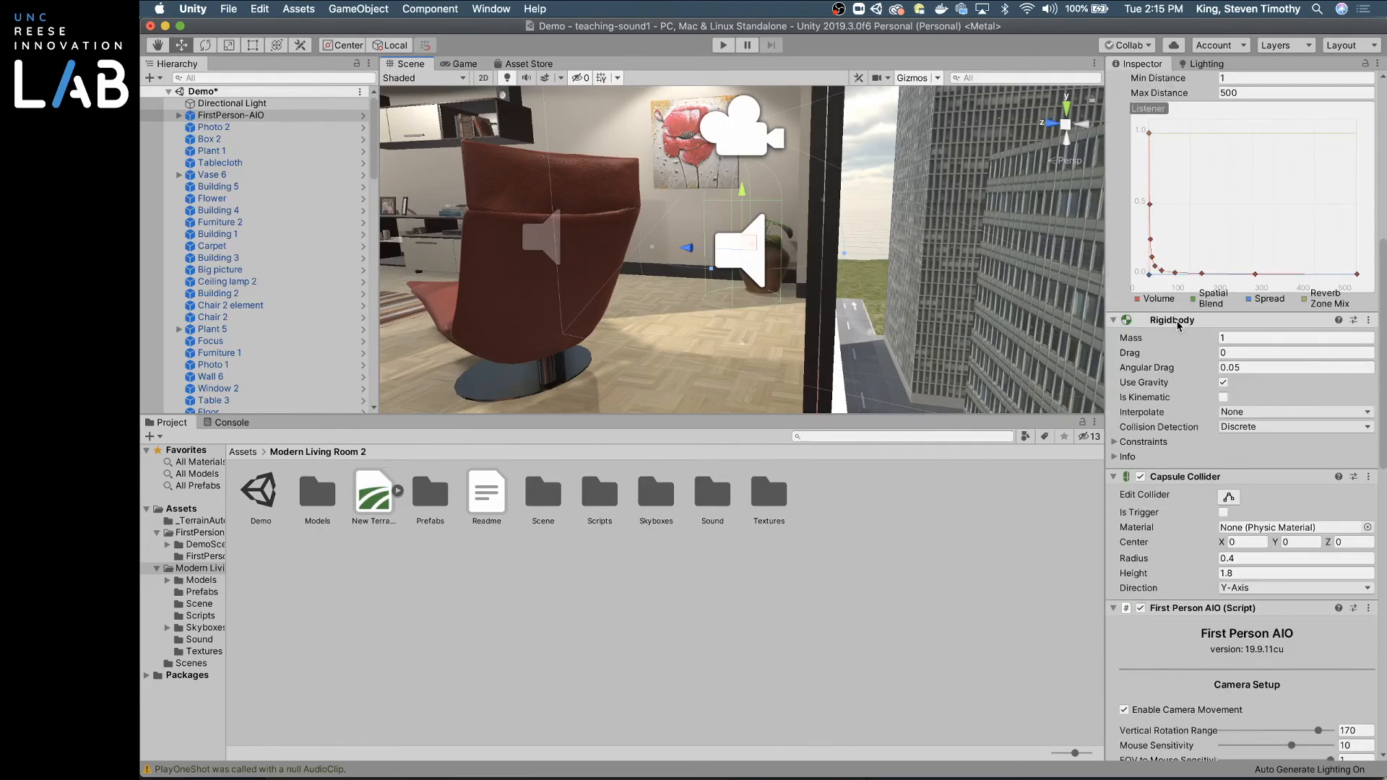
scroll(1179, 325, up, 10)
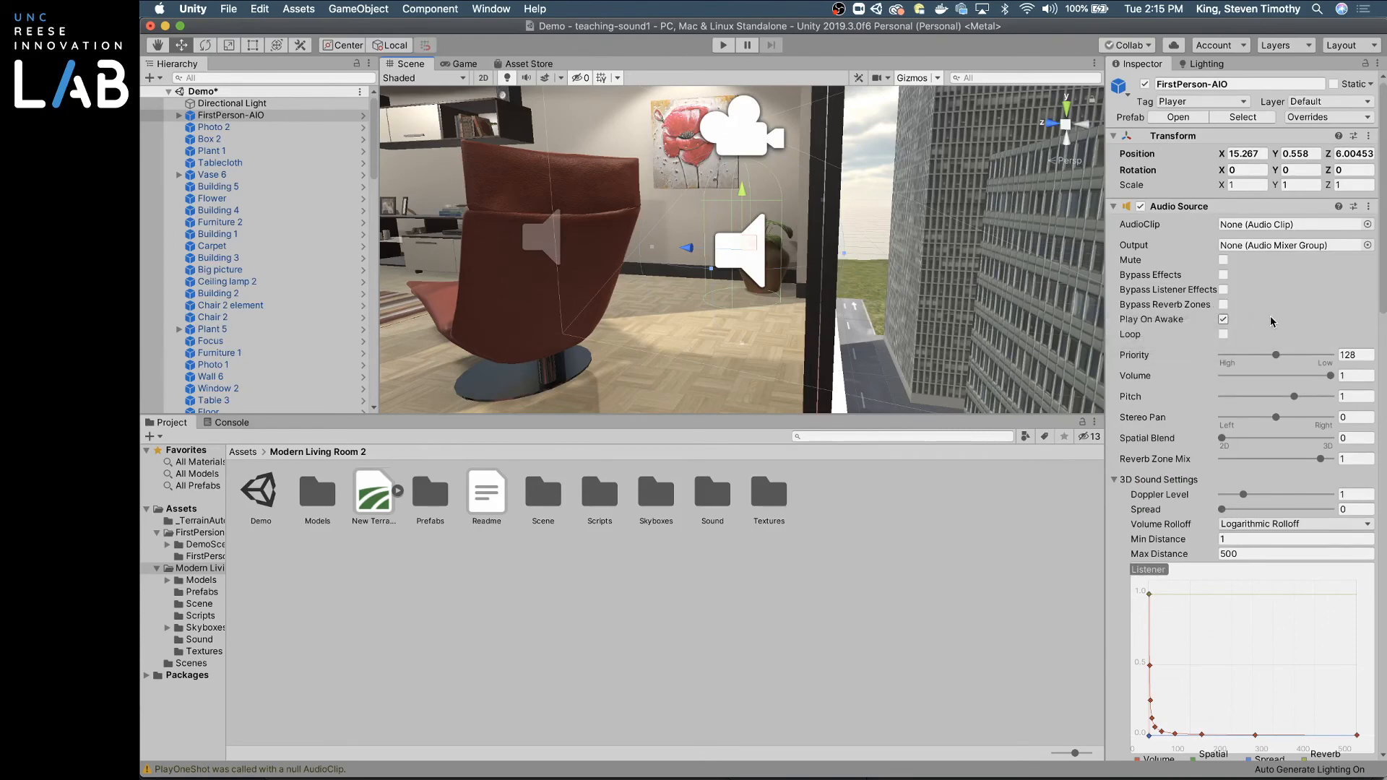
scroll(1271, 319, down, 5)
scroll(1271, 316, down, 20)
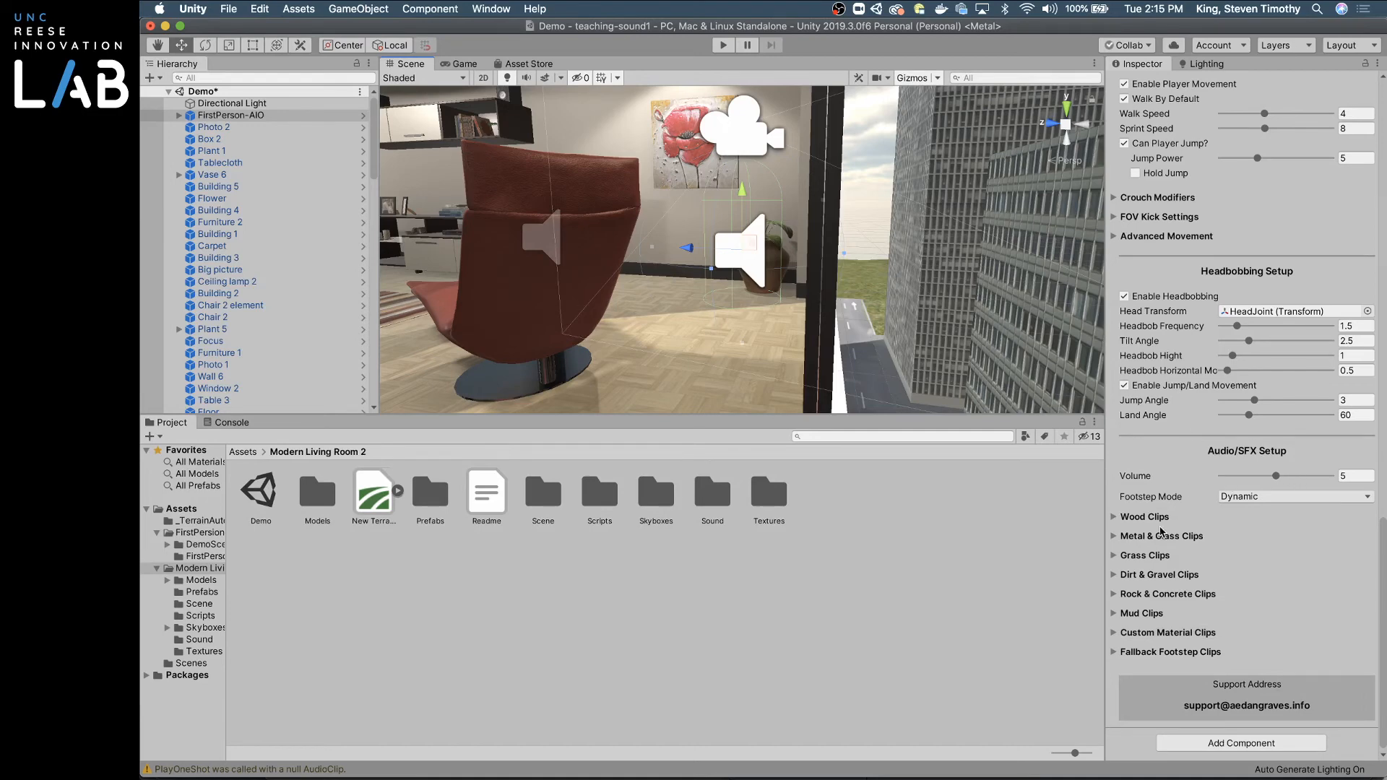
click(1113, 517)
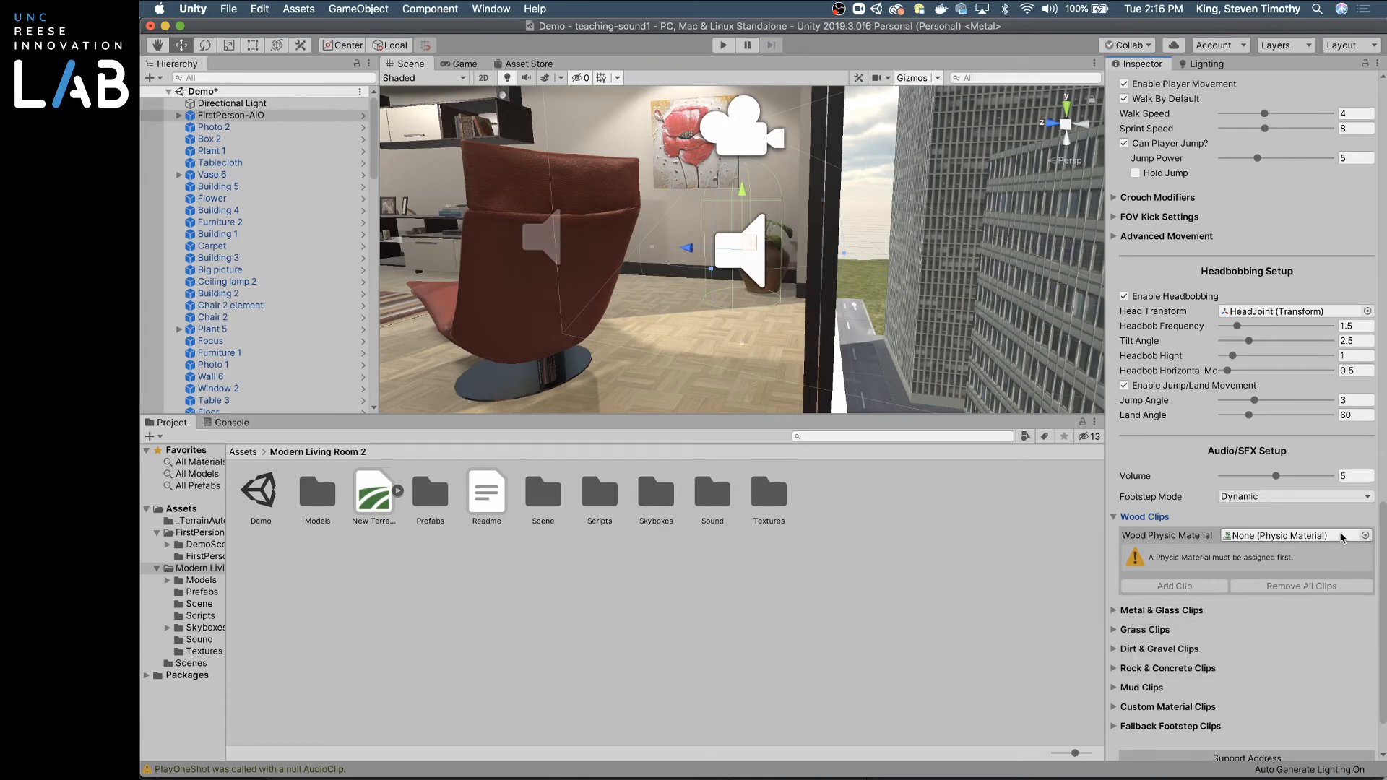
Step: Assign the Wood physic material to the Floor's Box Collider
click(673, 354)
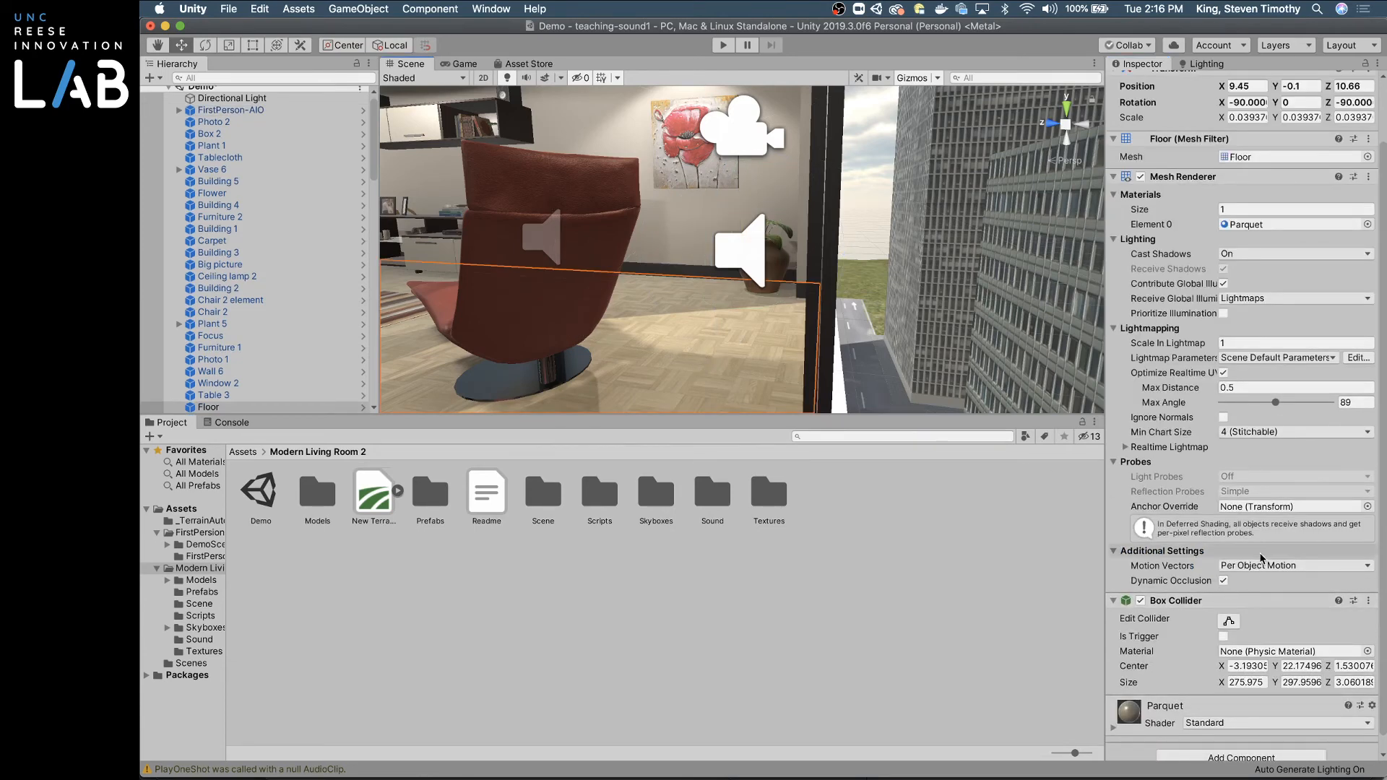
click(1288, 651)
click(1367, 651)
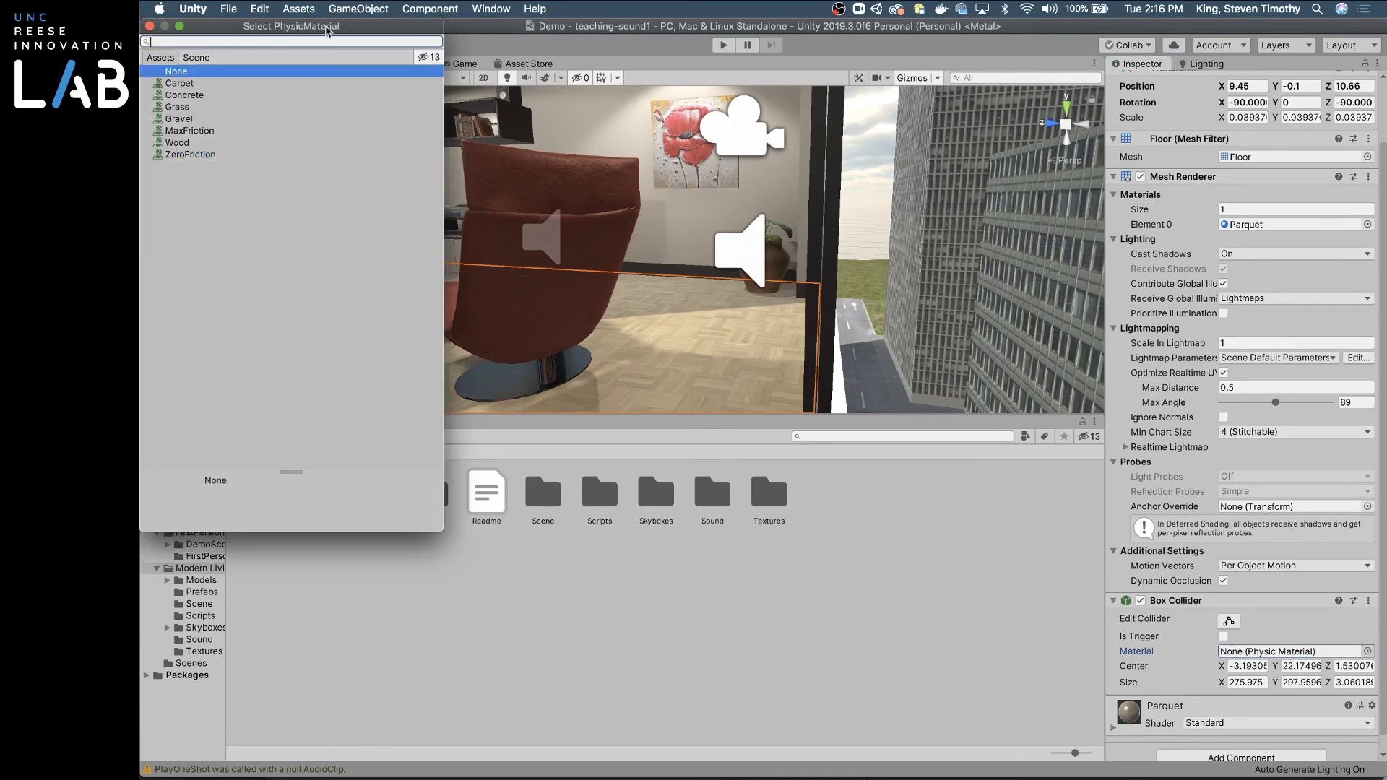
click(176, 143)
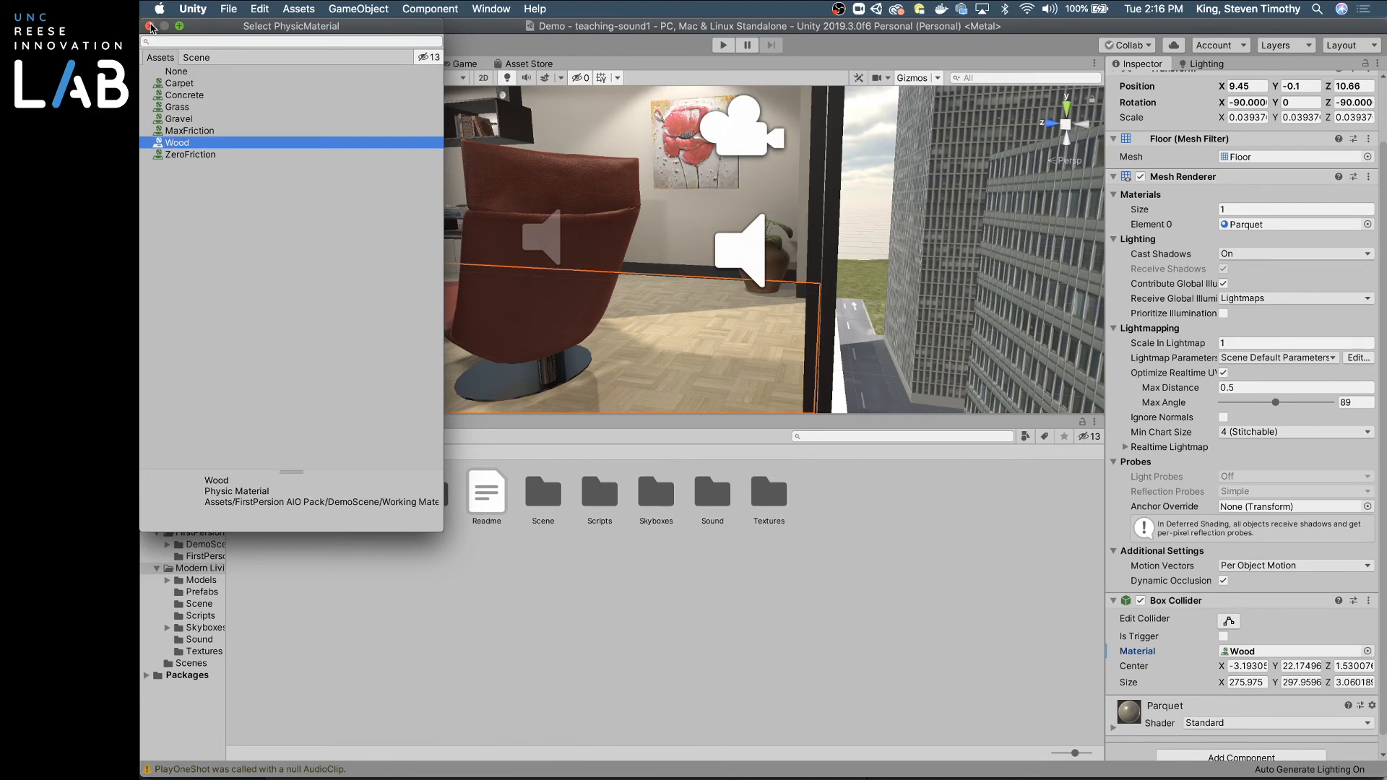
click(151, 26)
Step: Set the Wood Physic Material to Wood in the Wood Clips settings of FirstPerson-AIO
click(733, 249)
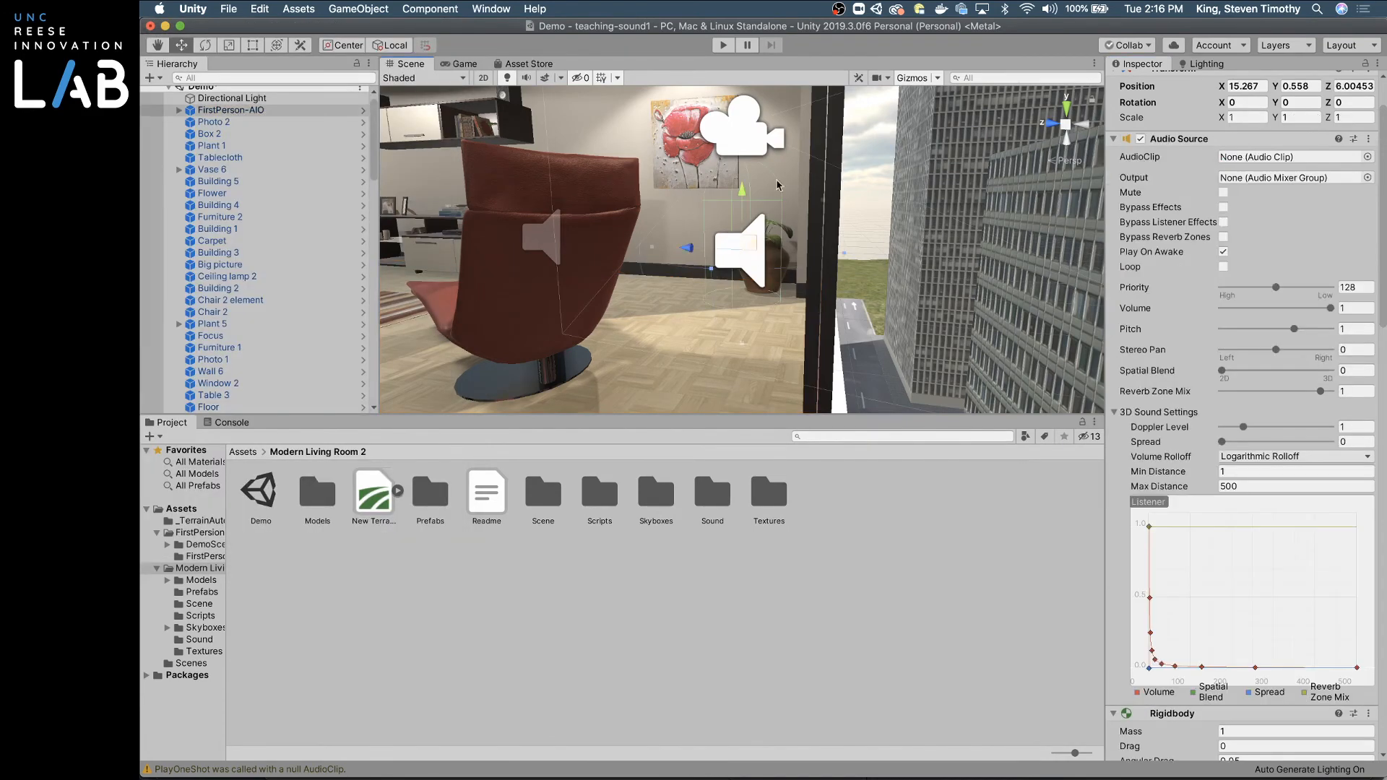
click(759, 137)
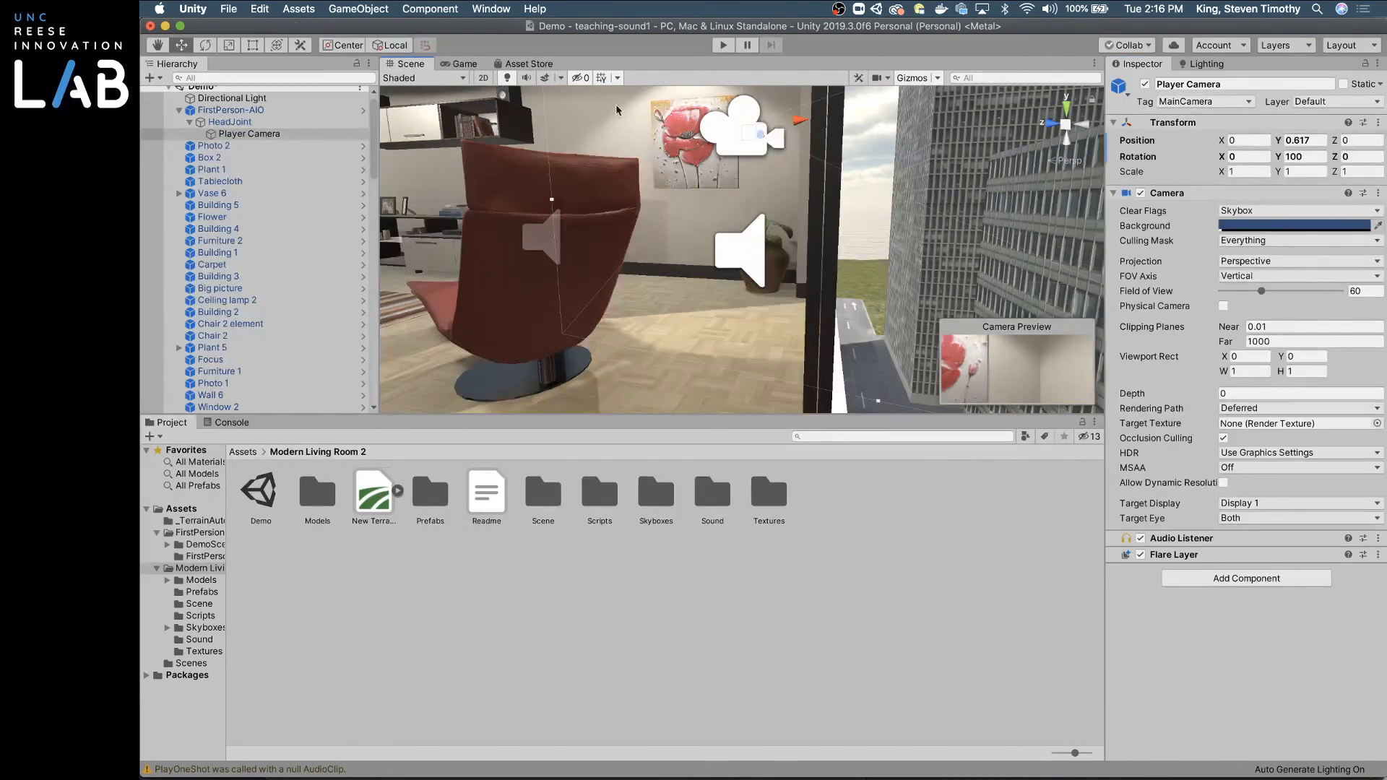
click(244, 110)
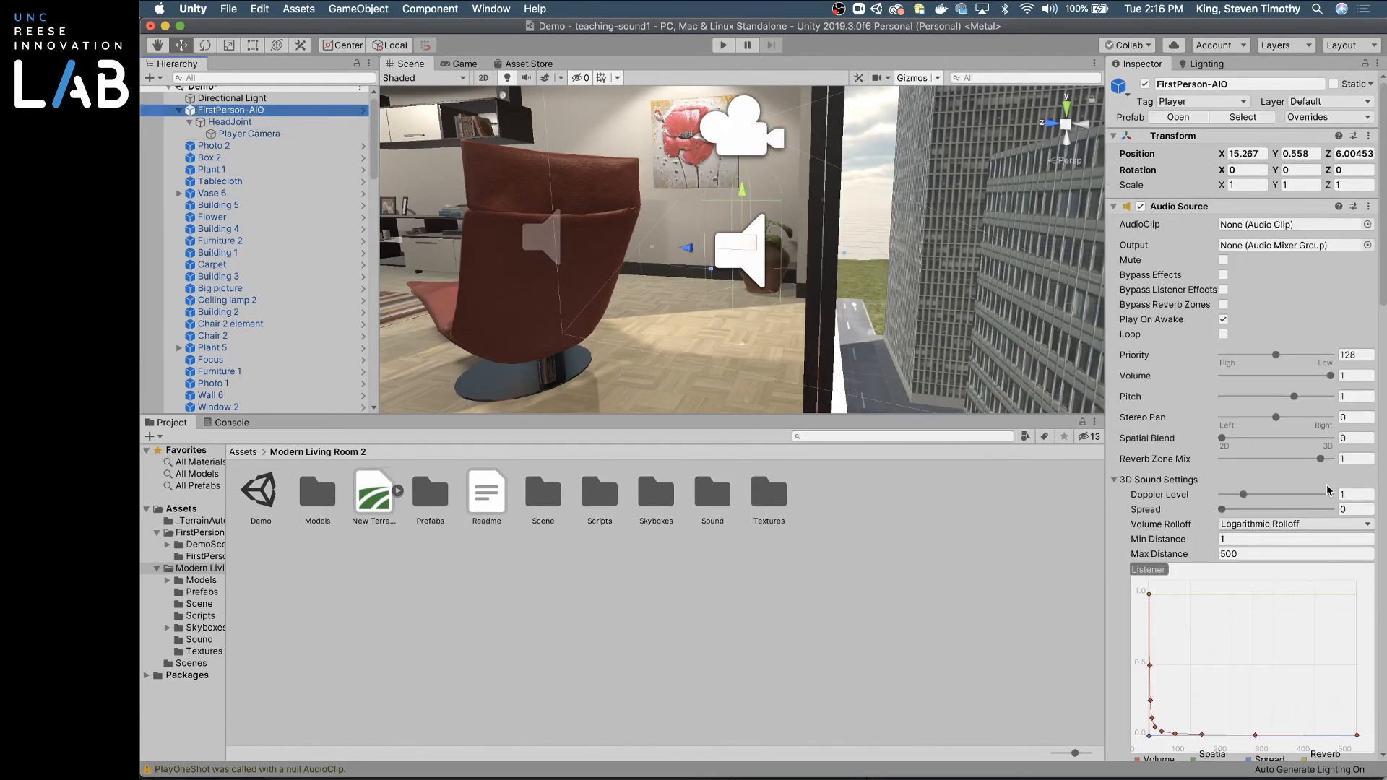
scroll(1252, 428, down, 20)
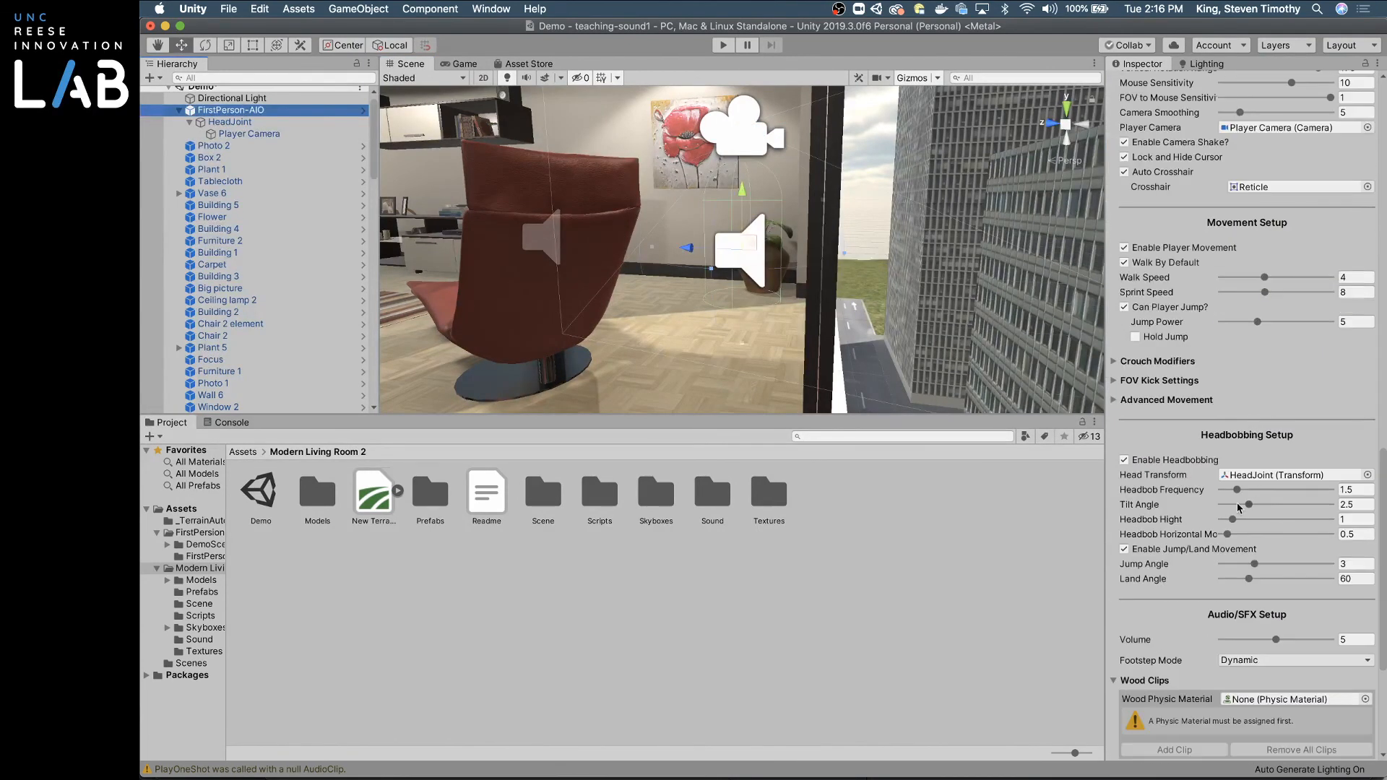
scroll(1257, 498, down, 6)
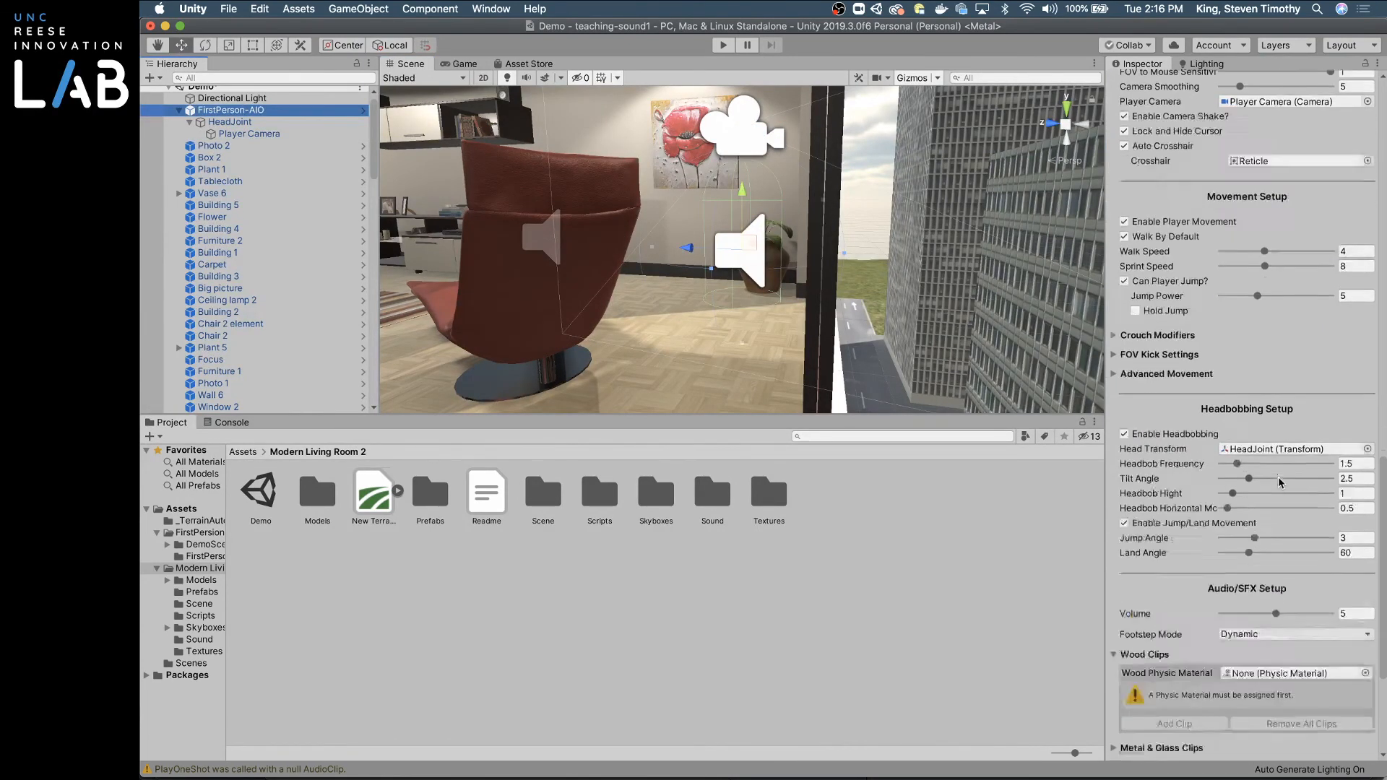
click(1315, 509)
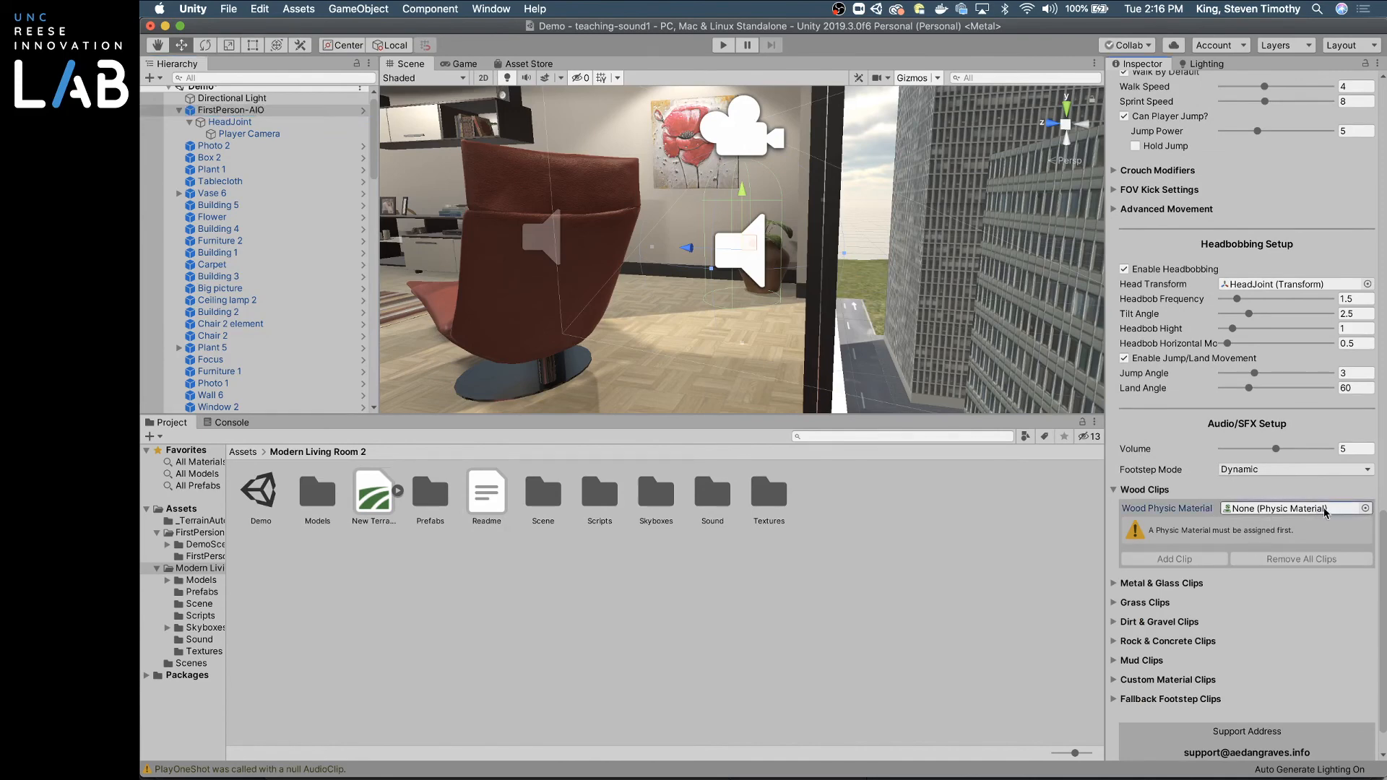
click(1364, 508)
click(177, 143)
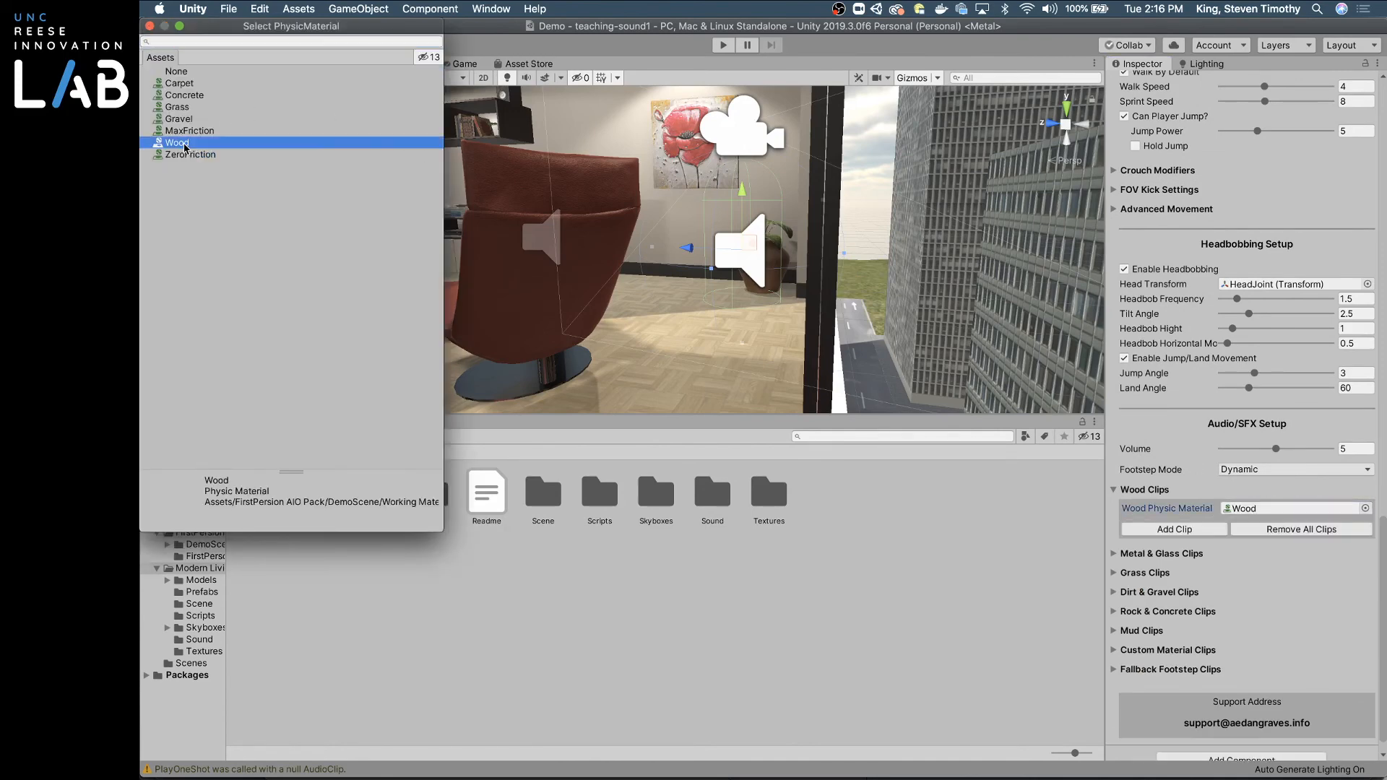
click(150, 26)
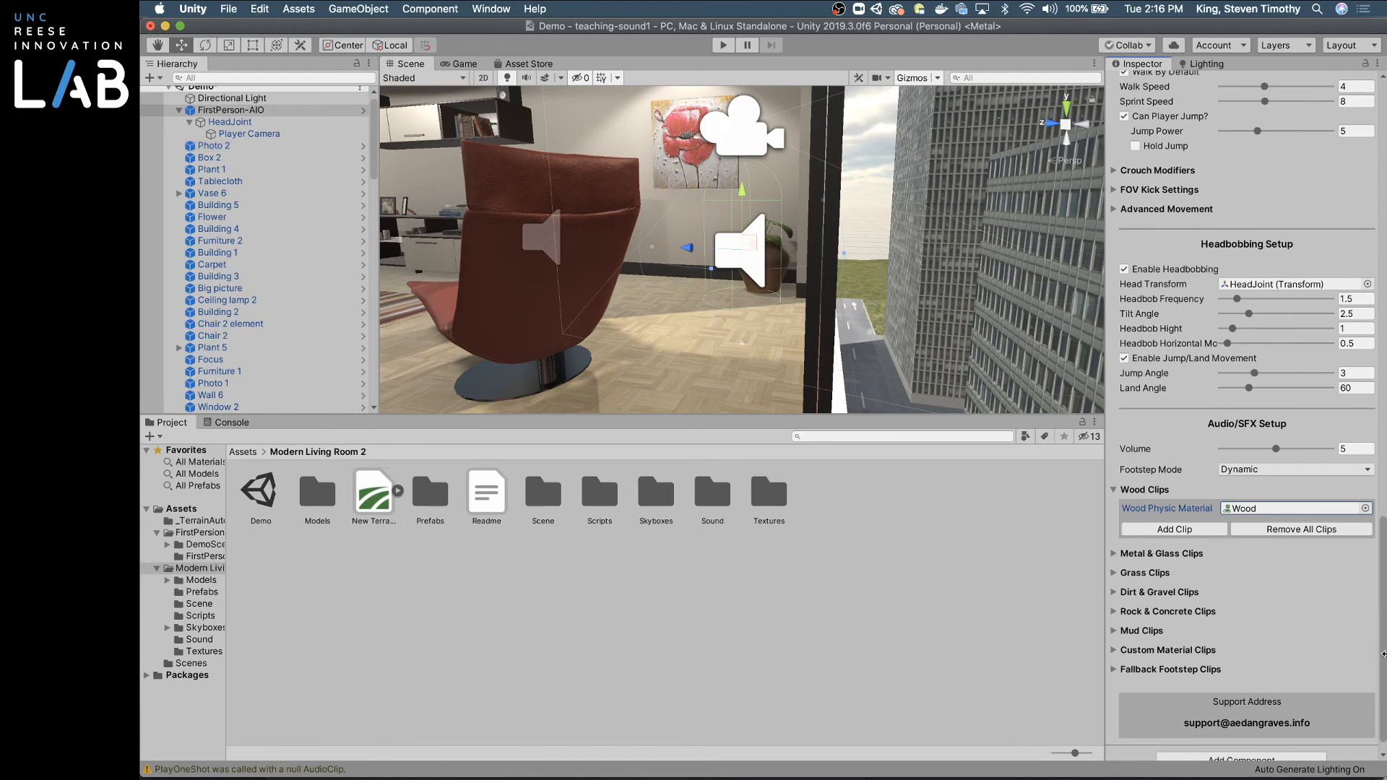
Step: Add a footstep clip to FirstPerson-AIO's Wood Clips and assign it the Grass_11 audio
click(1188, 540)
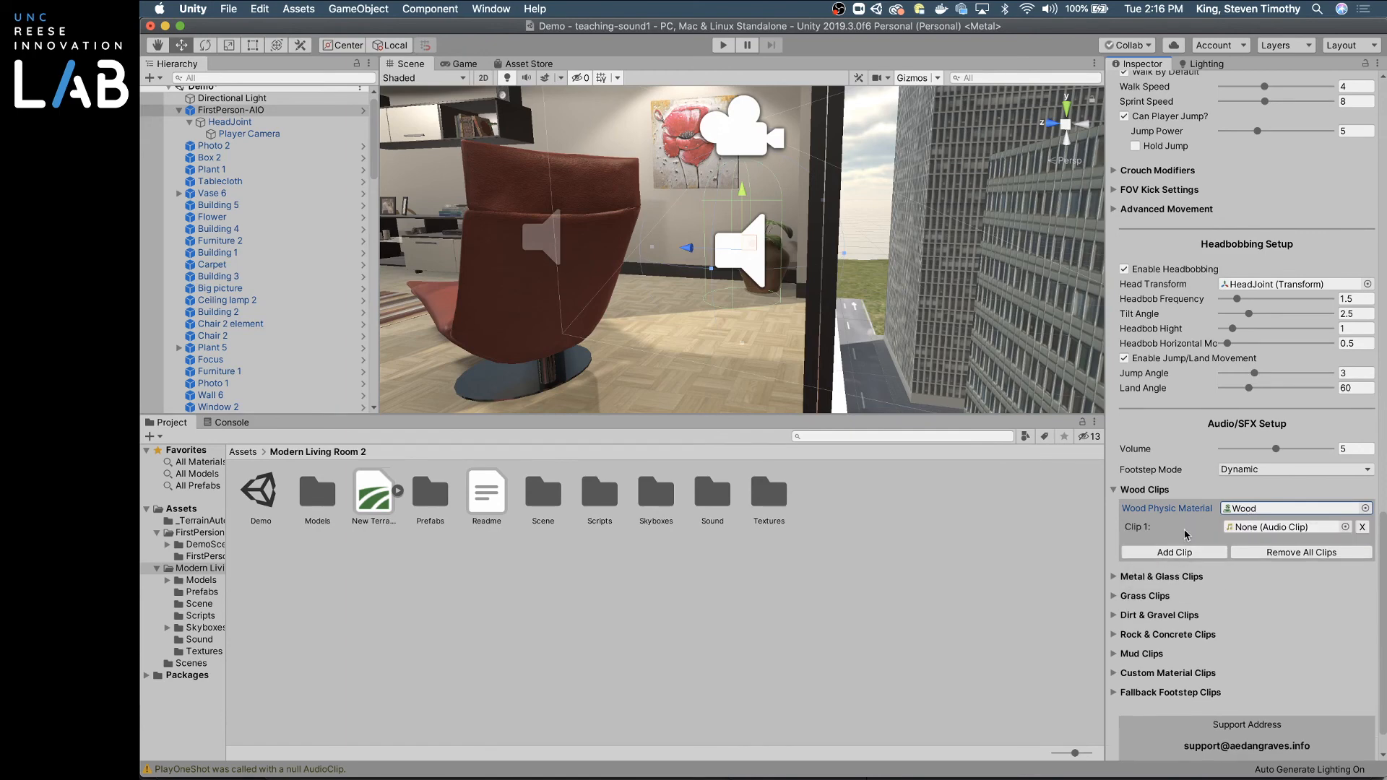
click(1345, 527)
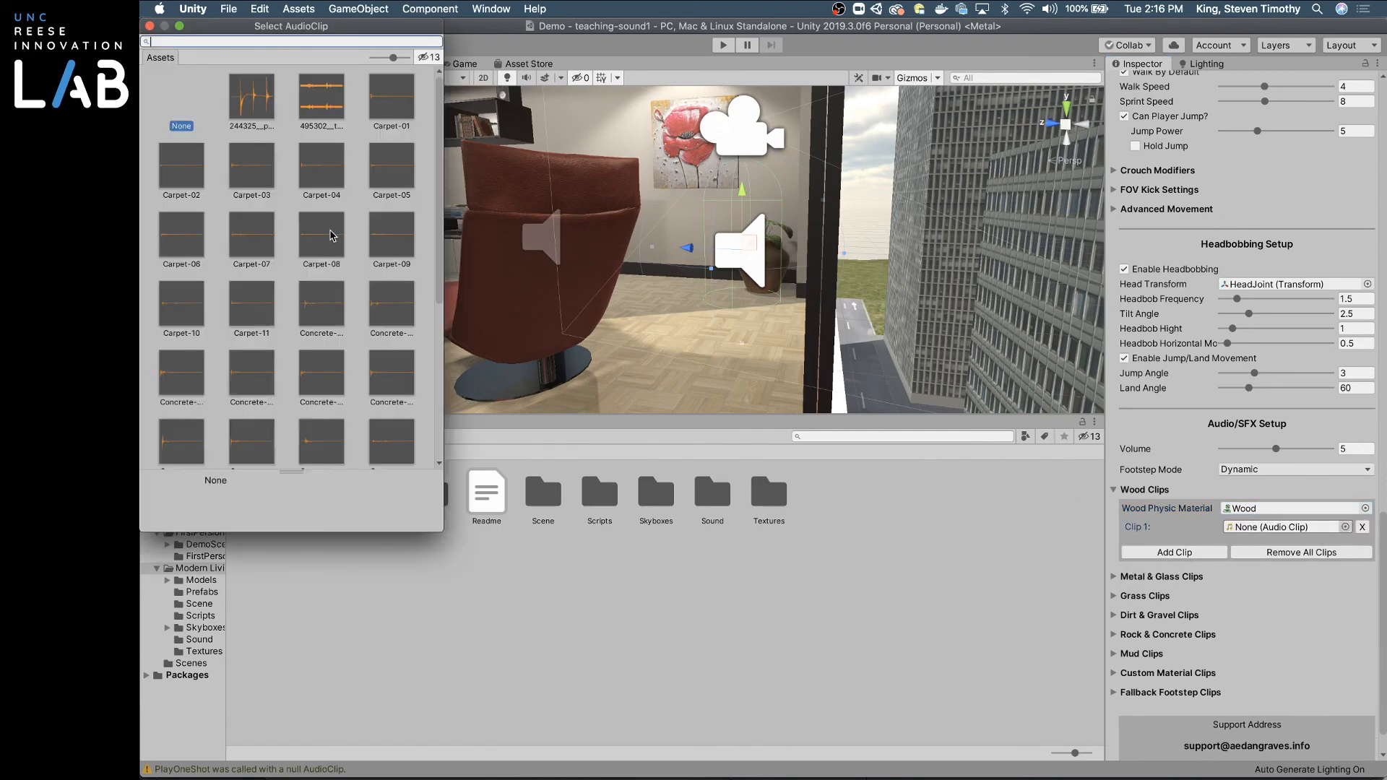
scroll(273, 307, down, 2)
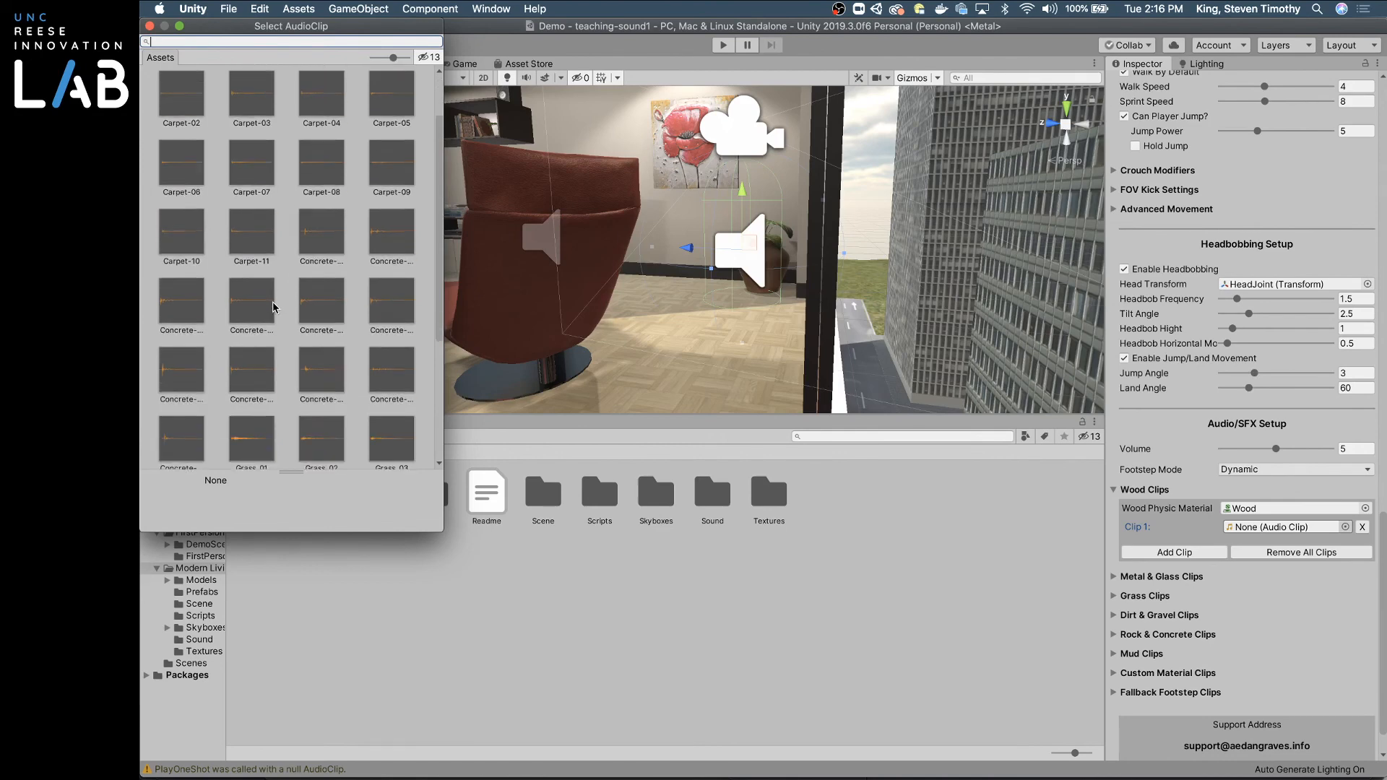
scroll(273, 307, down, 5)
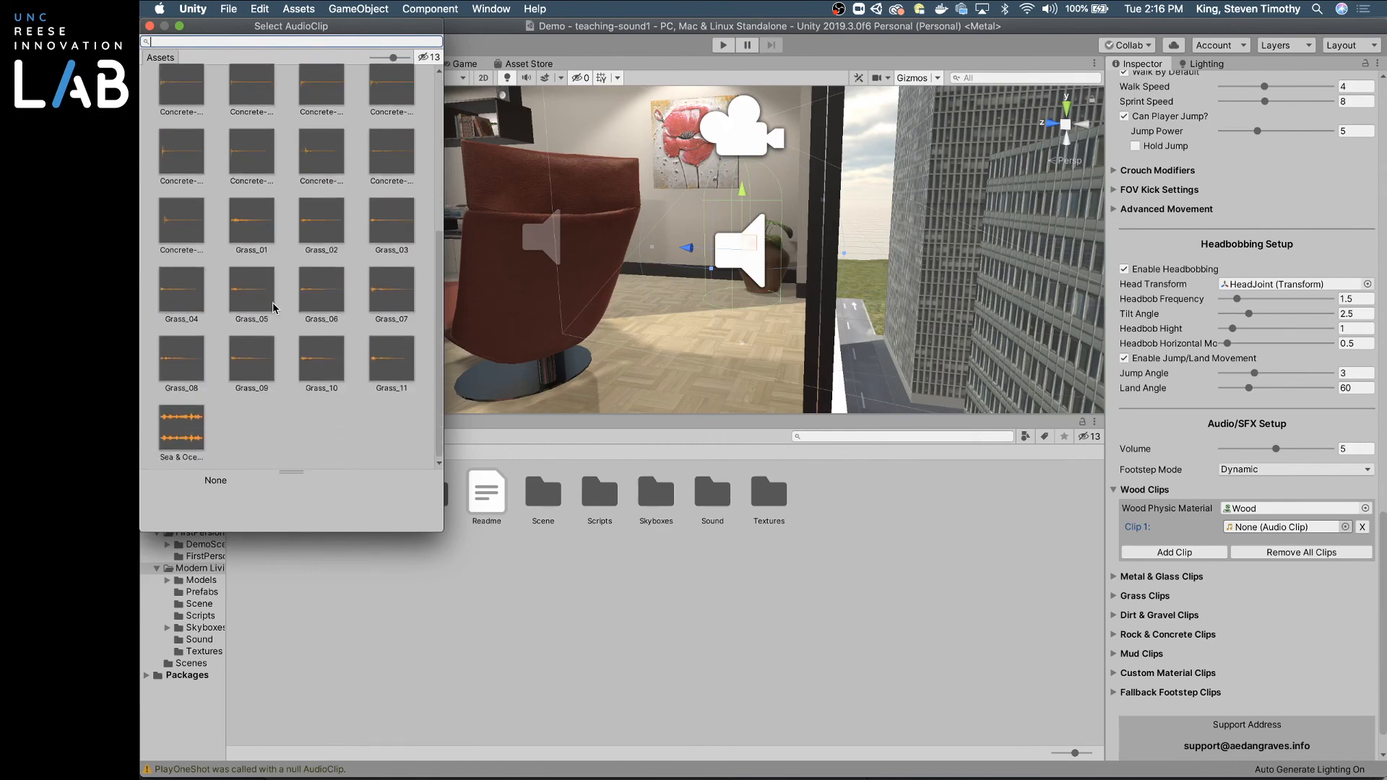
scroll(252, 366, up, 5)
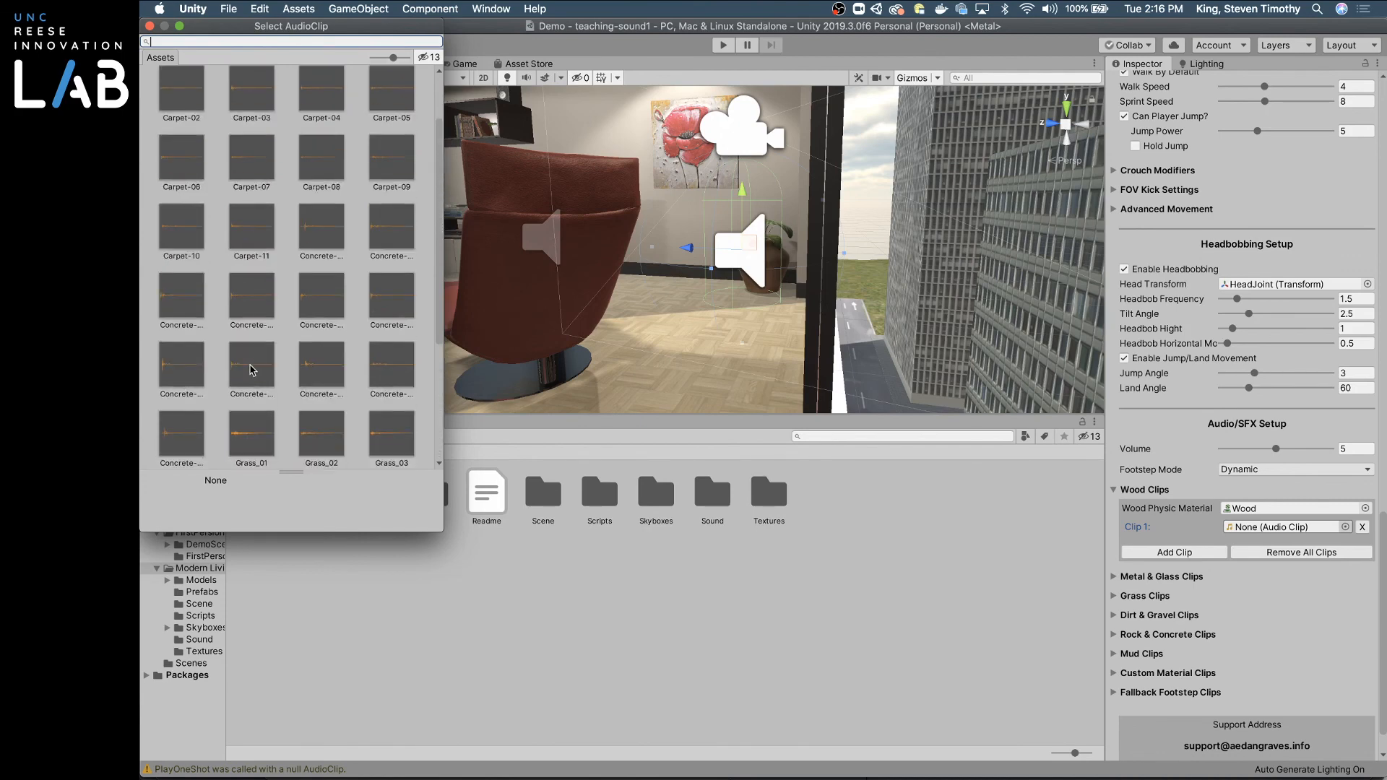
scroll(252, 370, up, 2)
scroll(252, 370, down, 5)
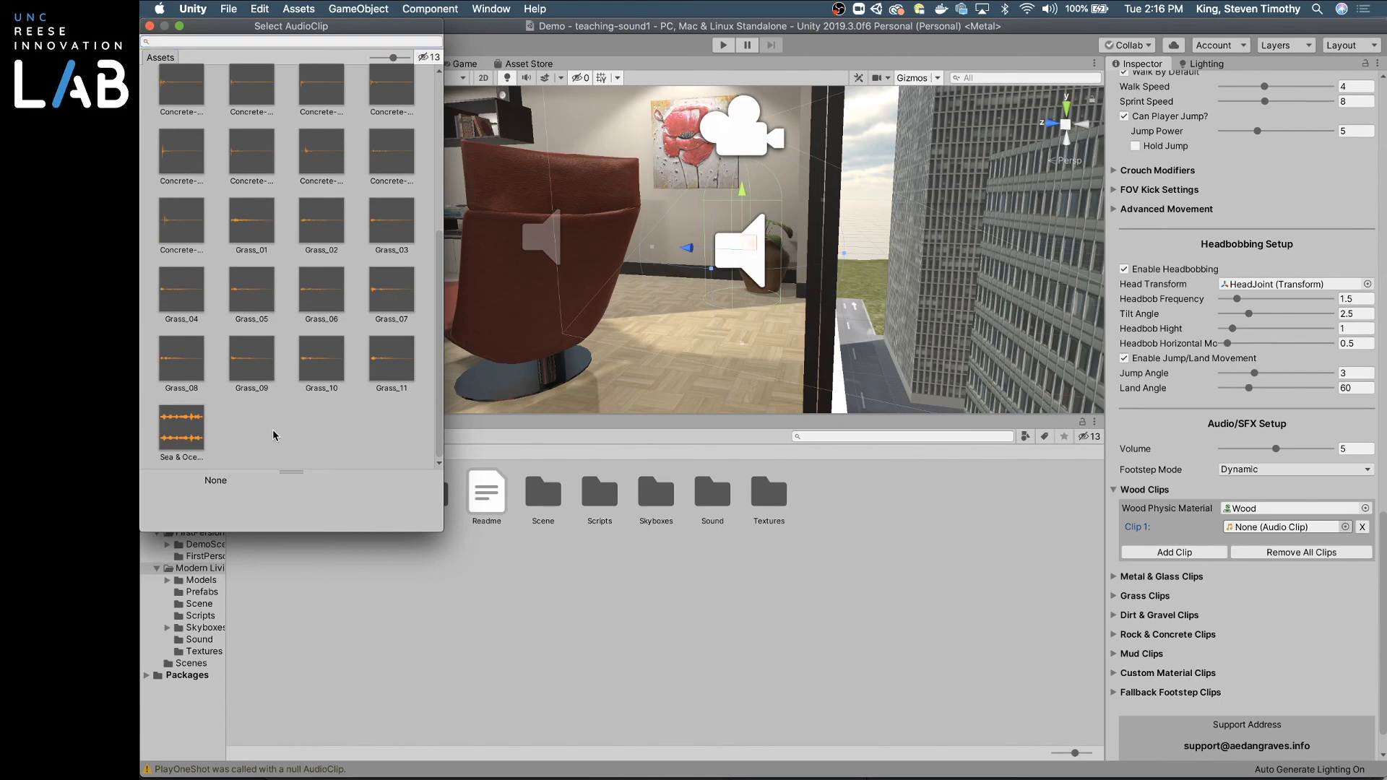
click(397, 370)
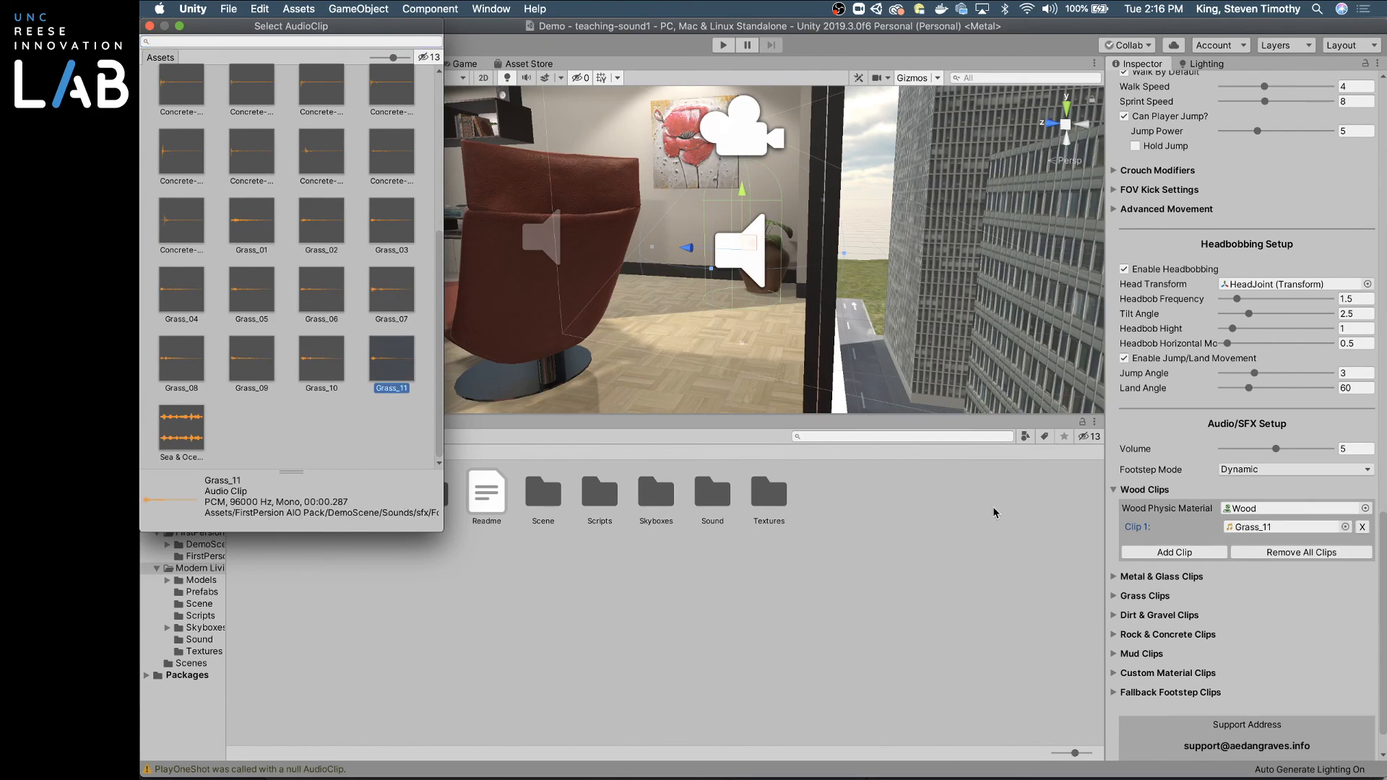
double_click(397, 369)
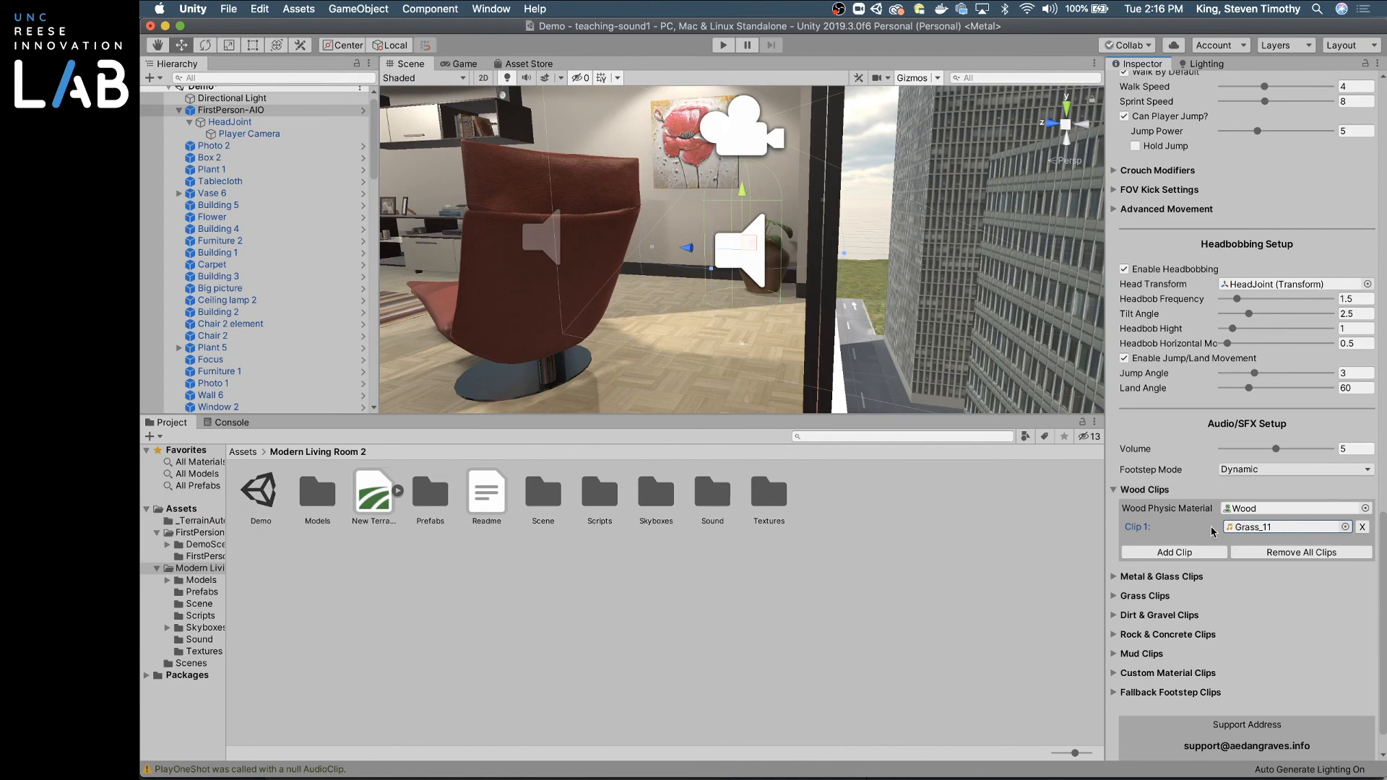
Step: Test the footsteps on the floor in play mode and check FirstPerson-AIO's Wood Clips and Audio/SFX Volume
click(720, 47)
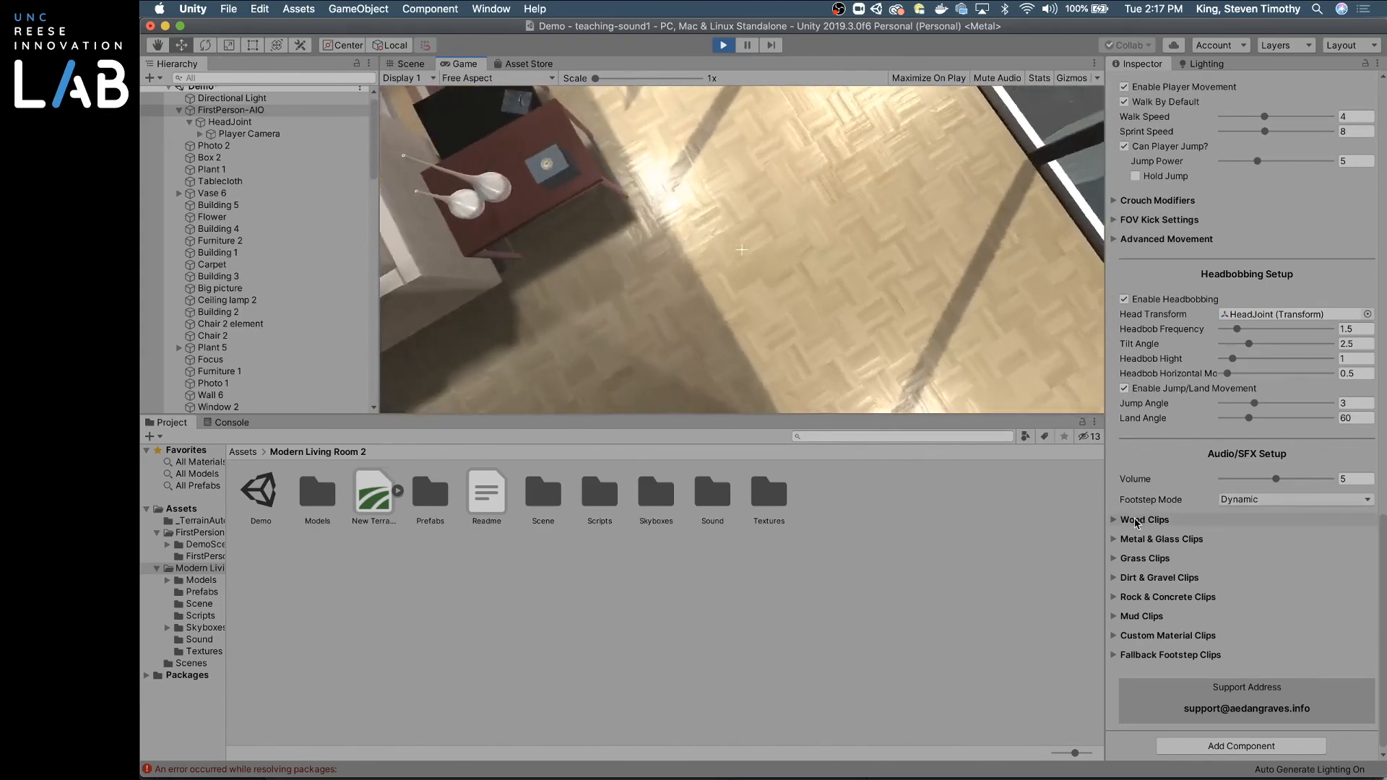
click(1160, 517)
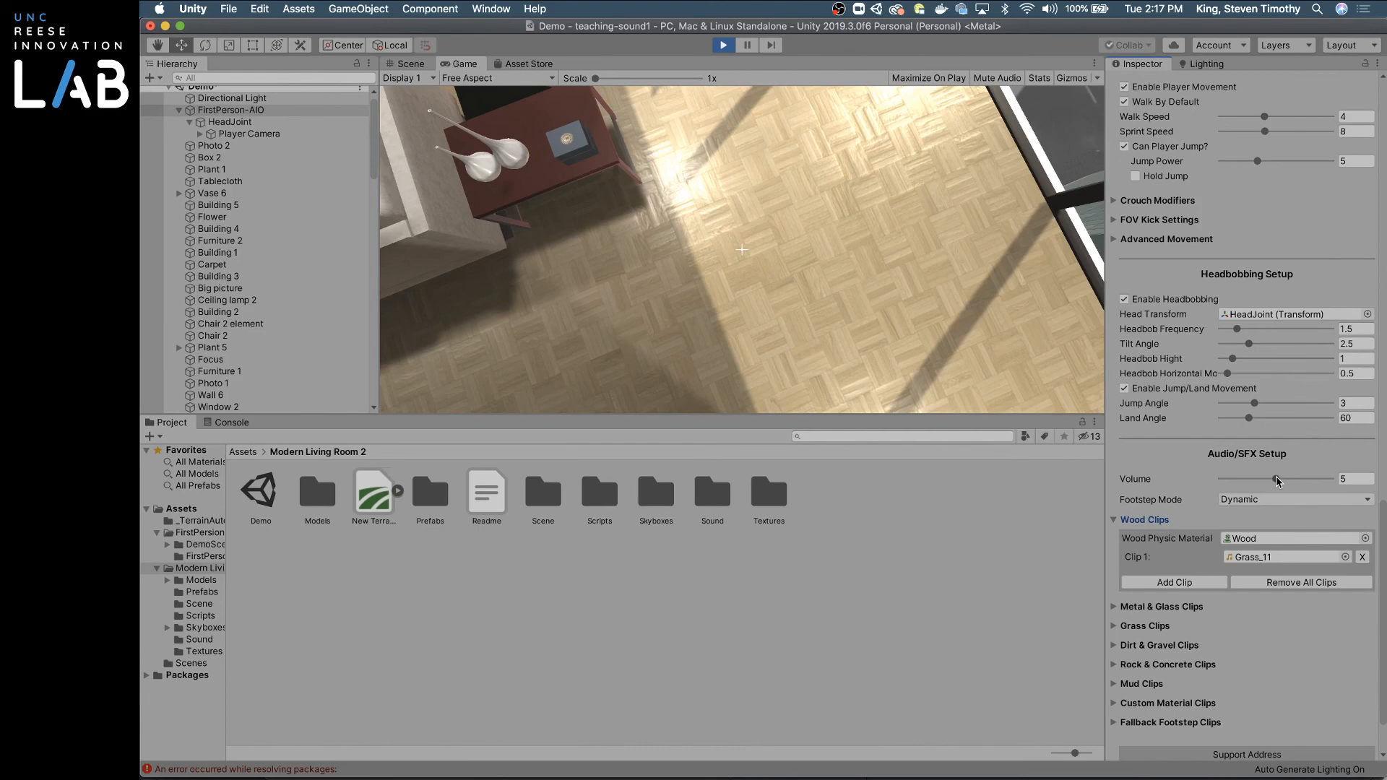
click(1275, 479)
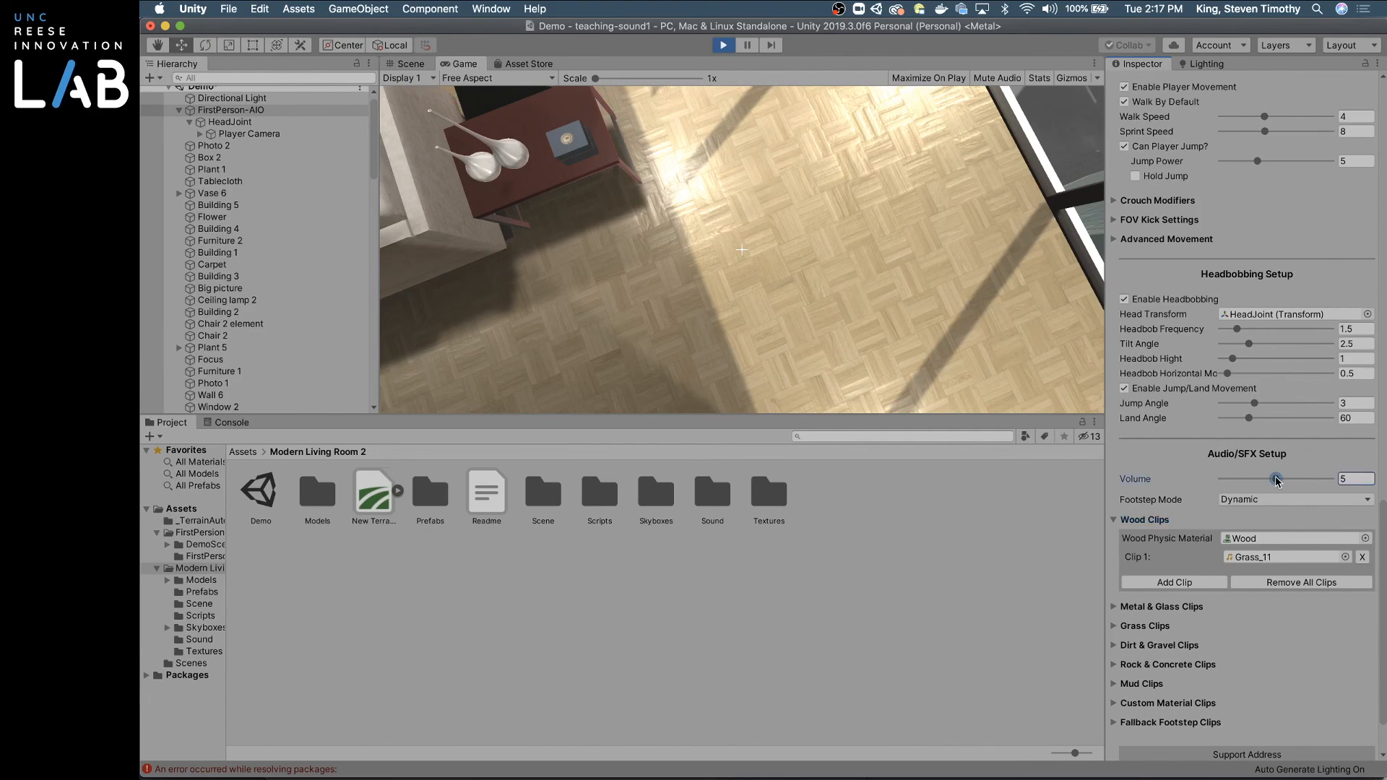